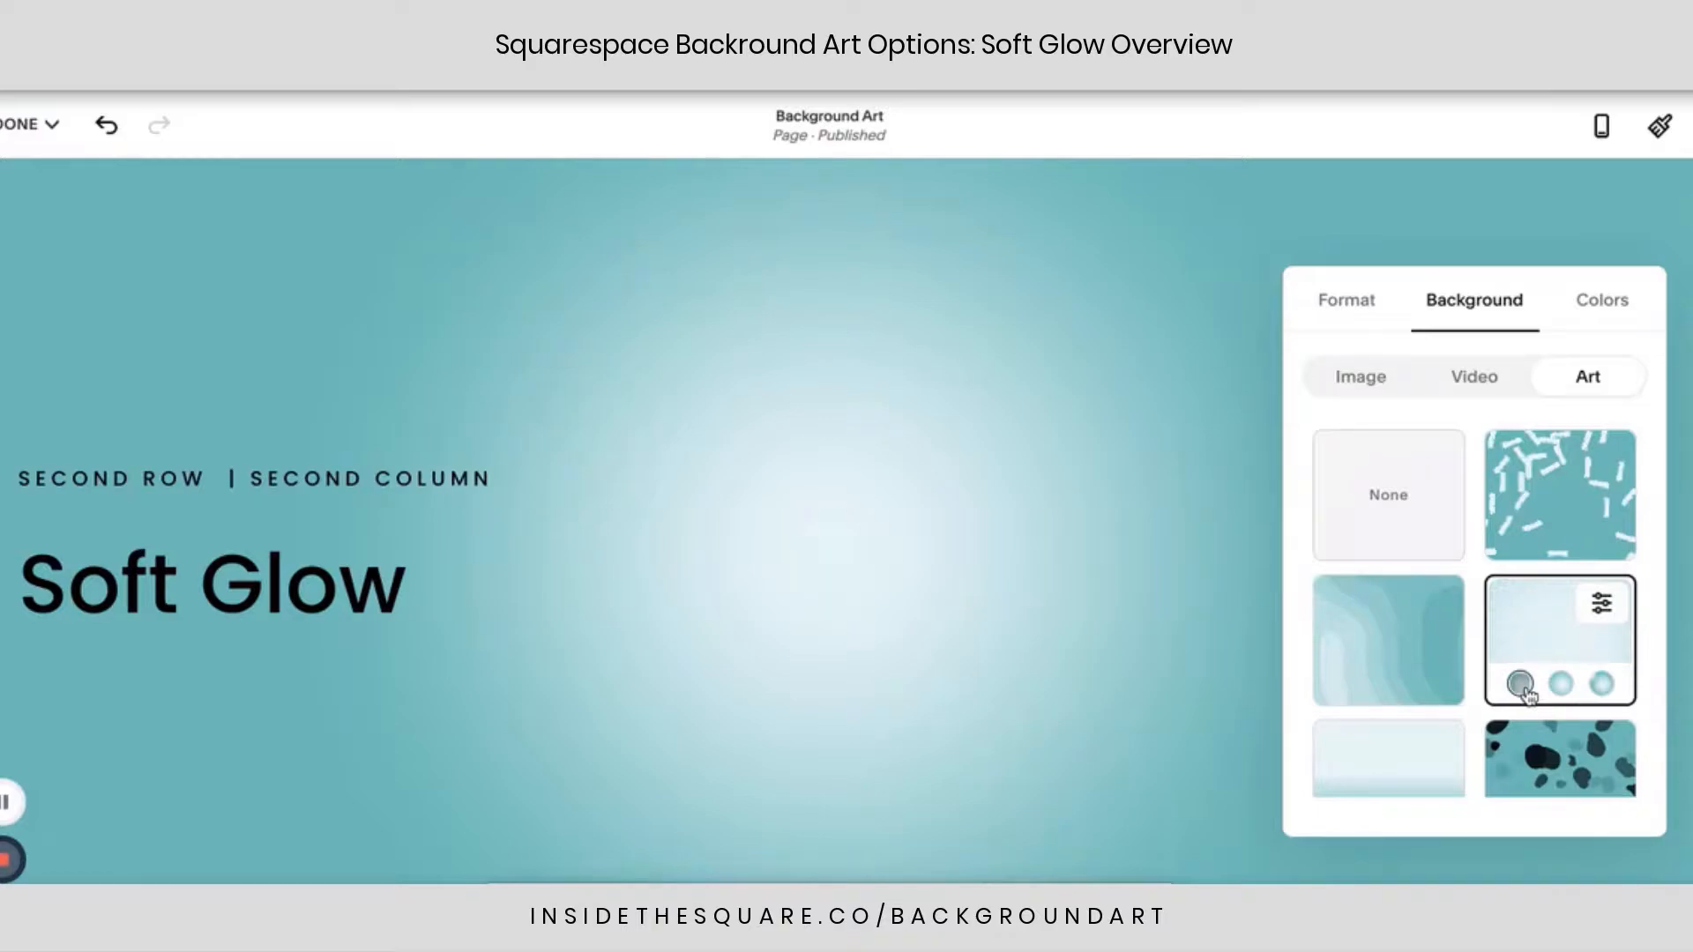
Try the second Soft Glow preset, apply the third one, and open the art's detailed settings.
{"action": "left_click", "coordinate": [1564, 686]}
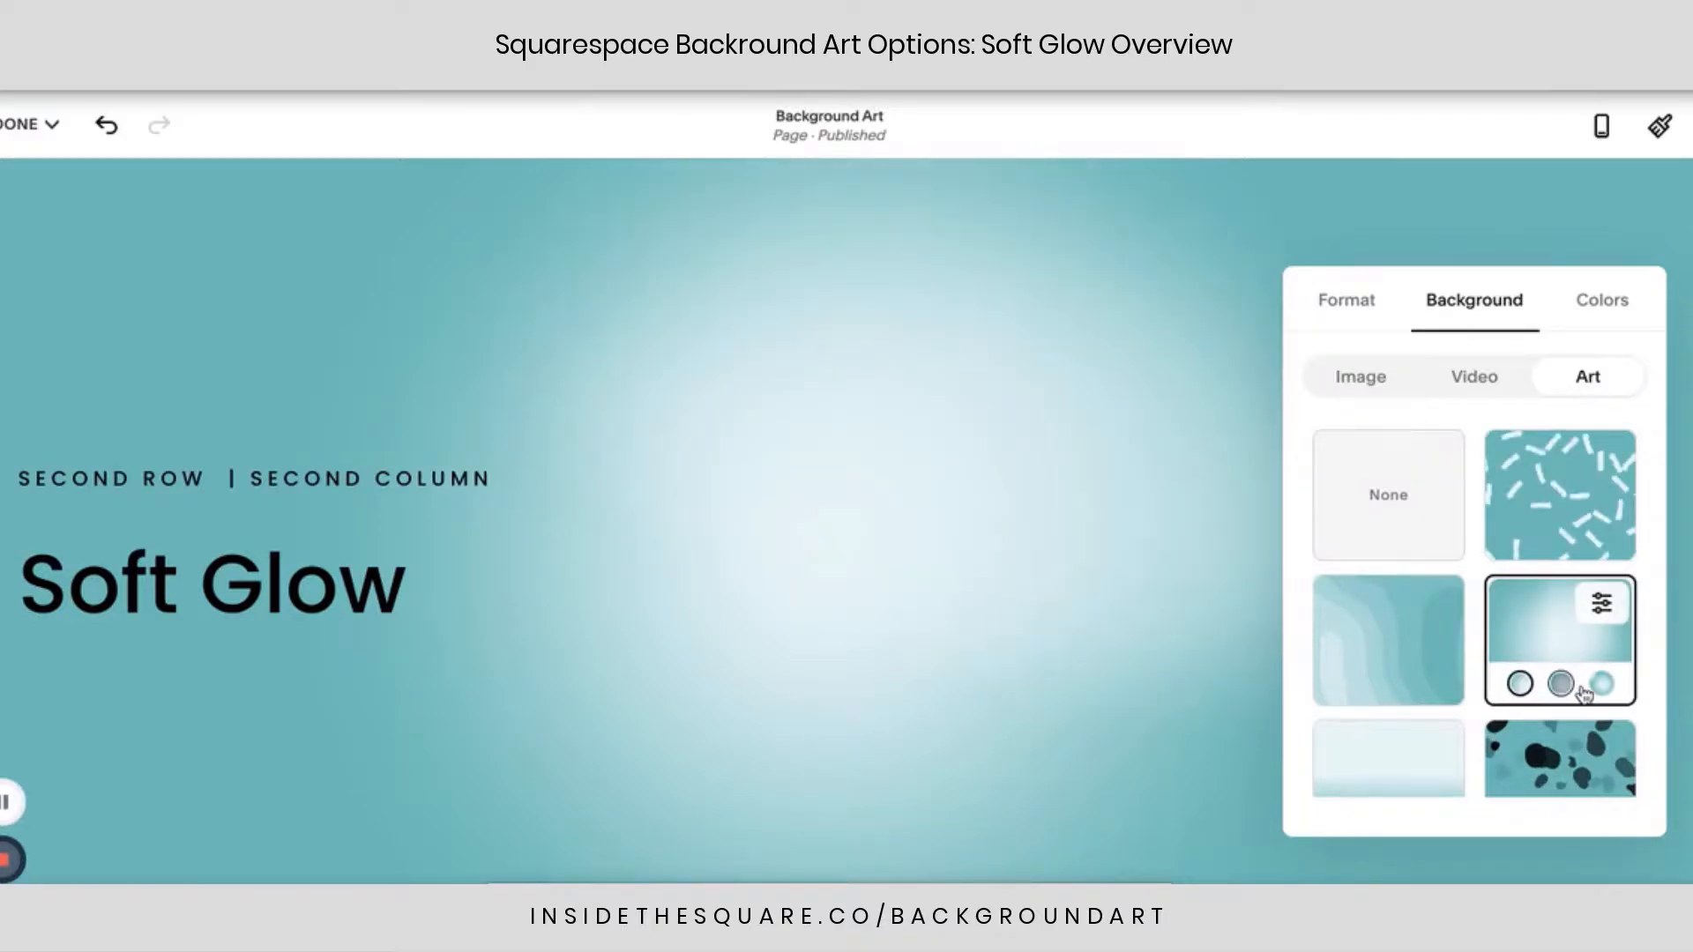
{"action": "left_click", "coordinate": [1603, 687]}
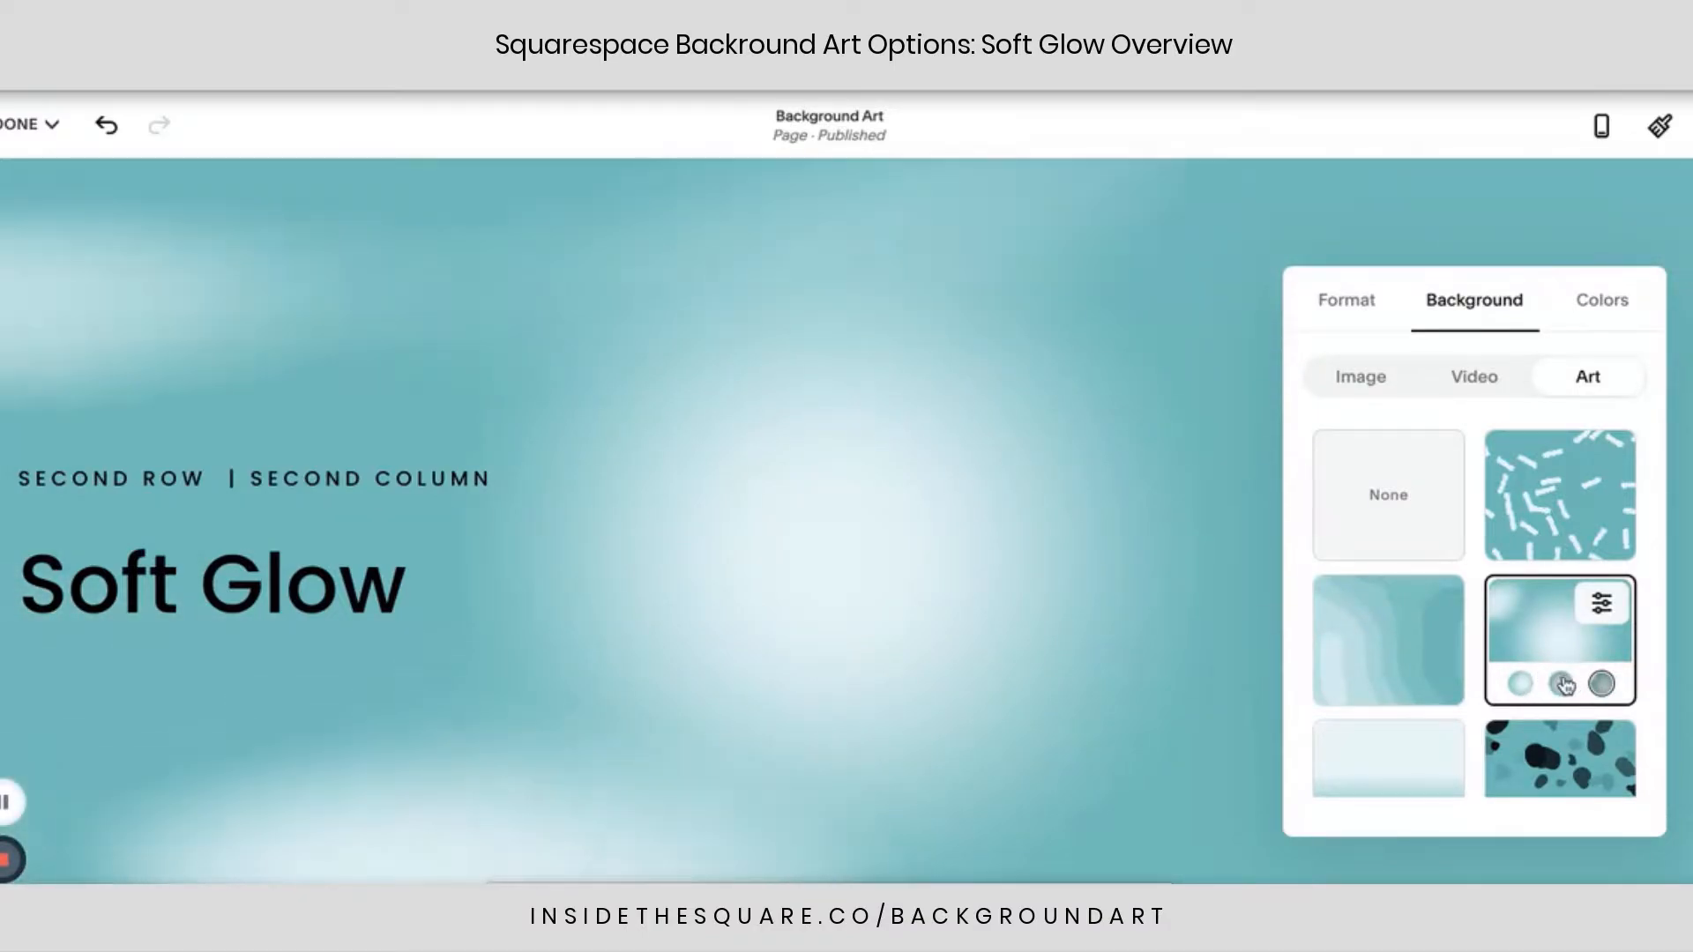
{"action": "left_click", "coordinate": [1602, 606]}
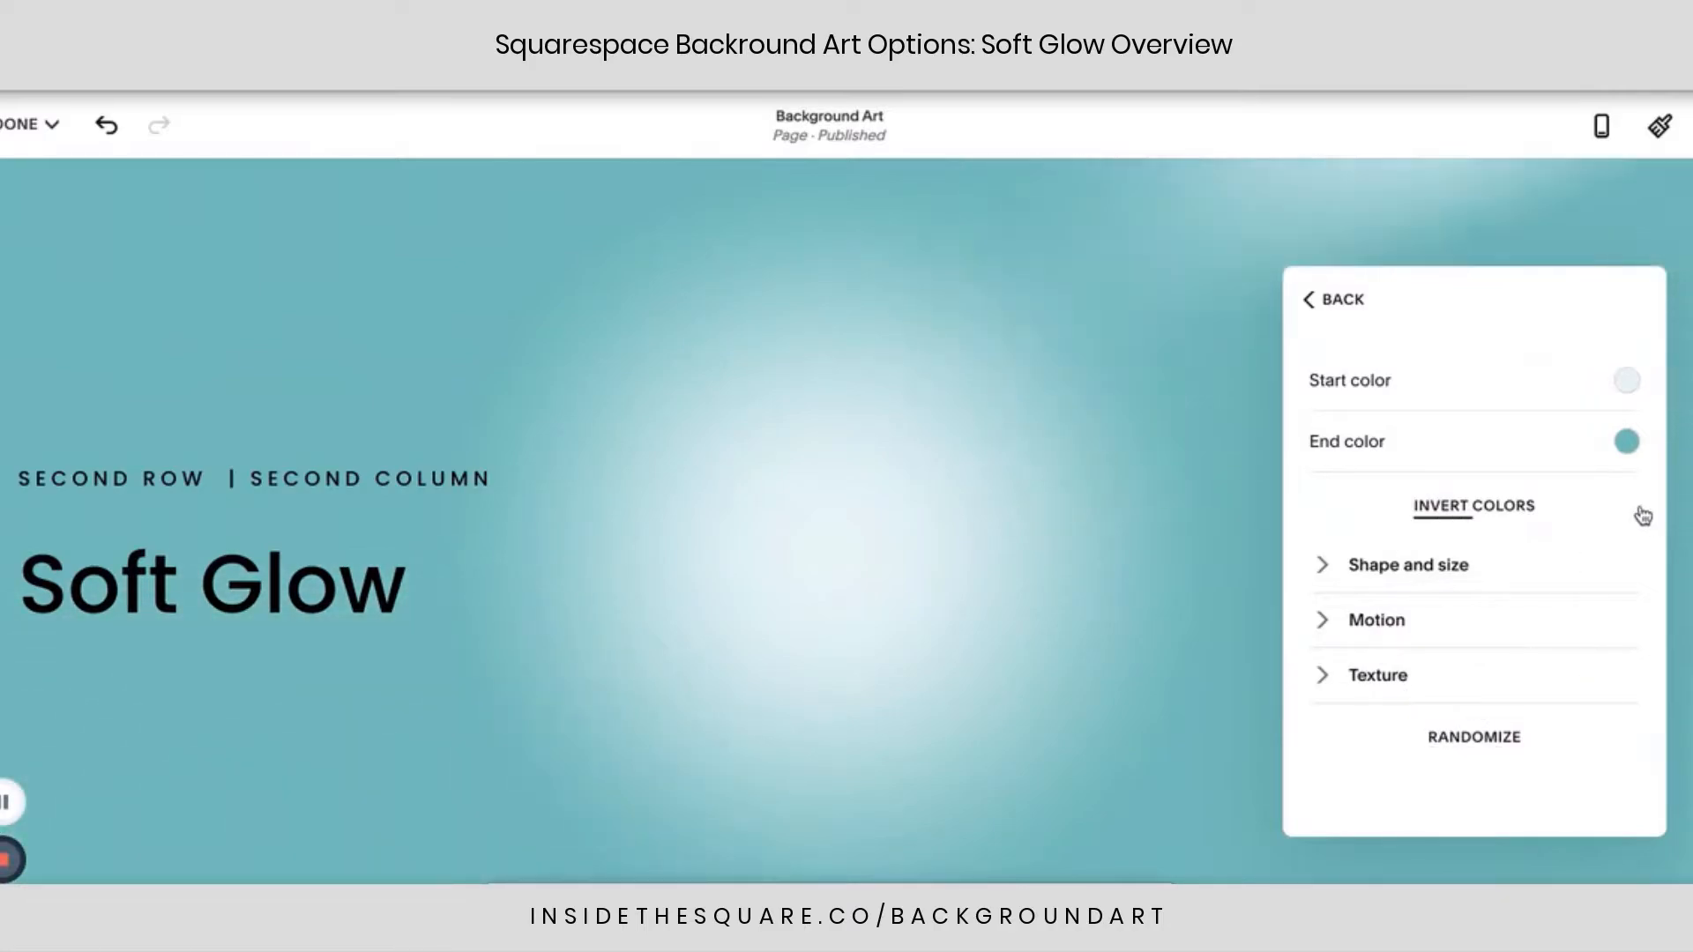
Try teal, black and custom pink #C73D9C as the start color, and return it to the palette's light blue.
{"action": "left_click", "coordinate": [1629, 383]}
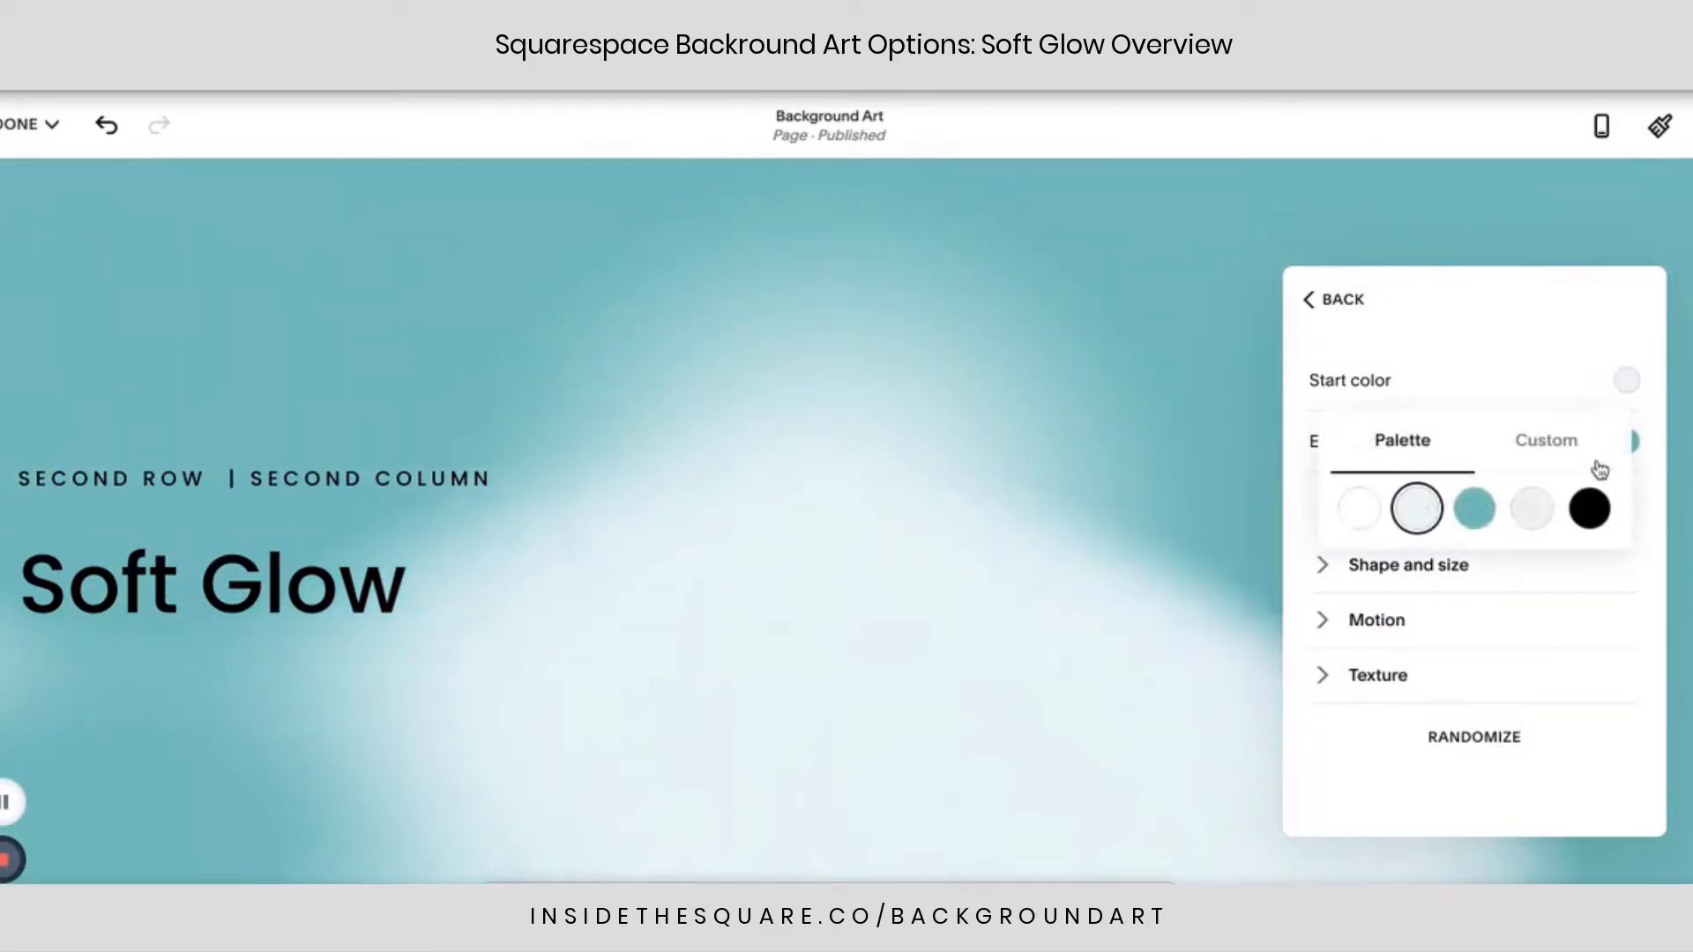
{"action": "left_click", "coordinate": [1474, 516]}
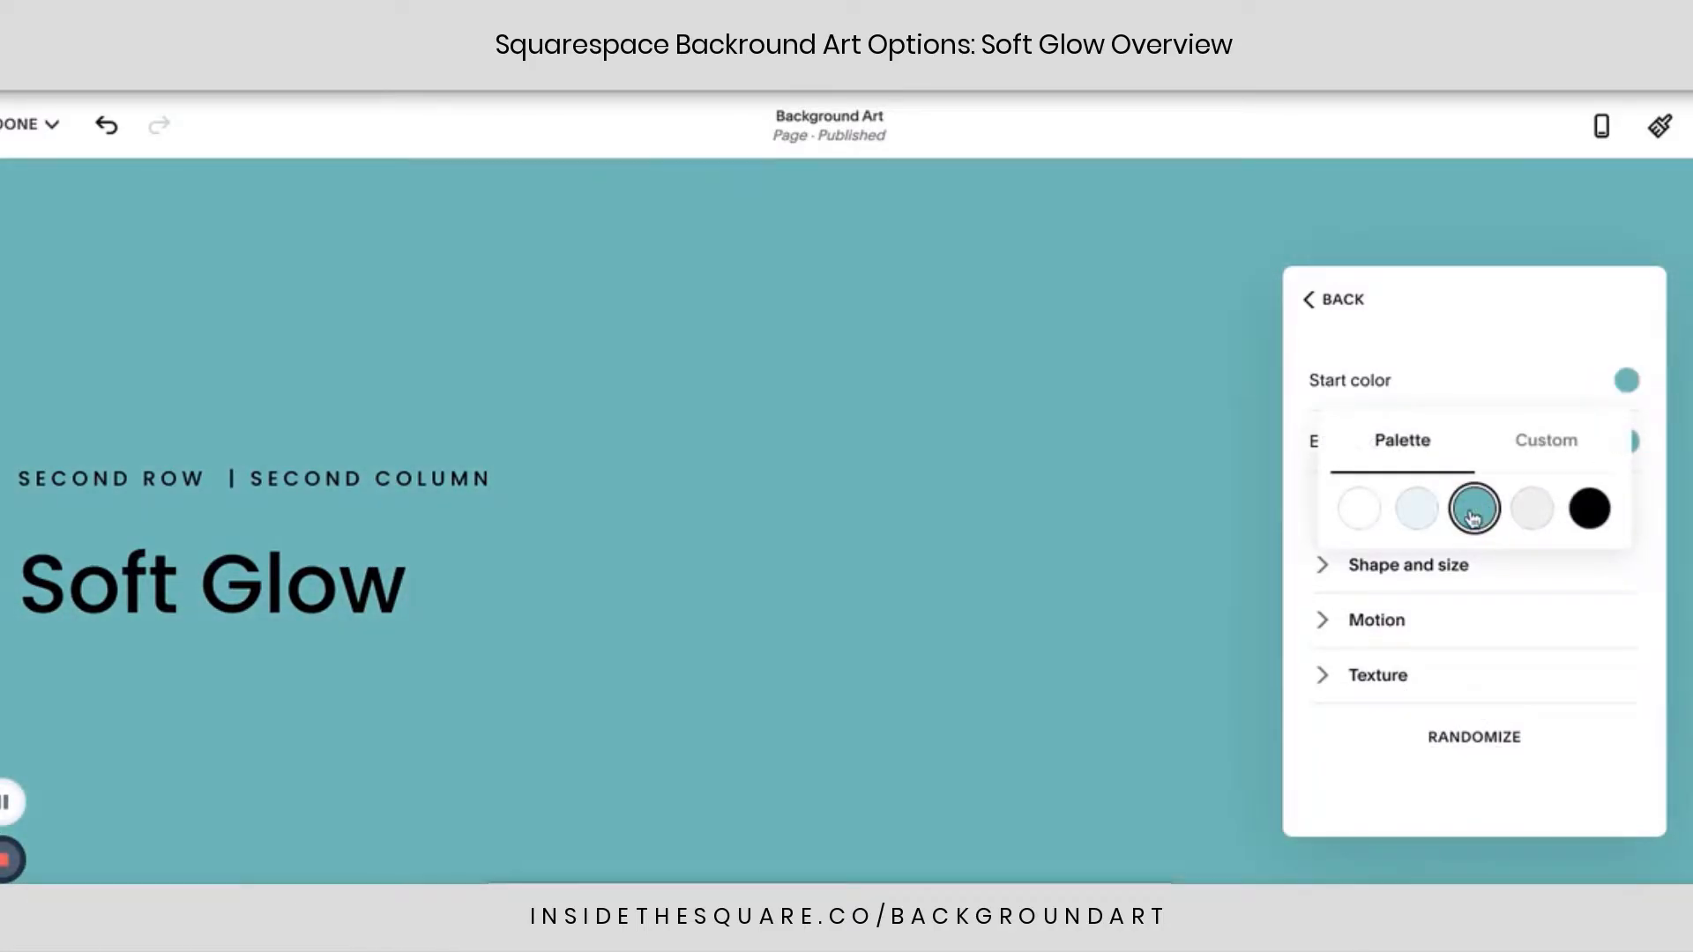
{"action": "left_click", "coordinate": [1599, 517]}
{"action": "left_click", "coordinate": [1576, 443]}
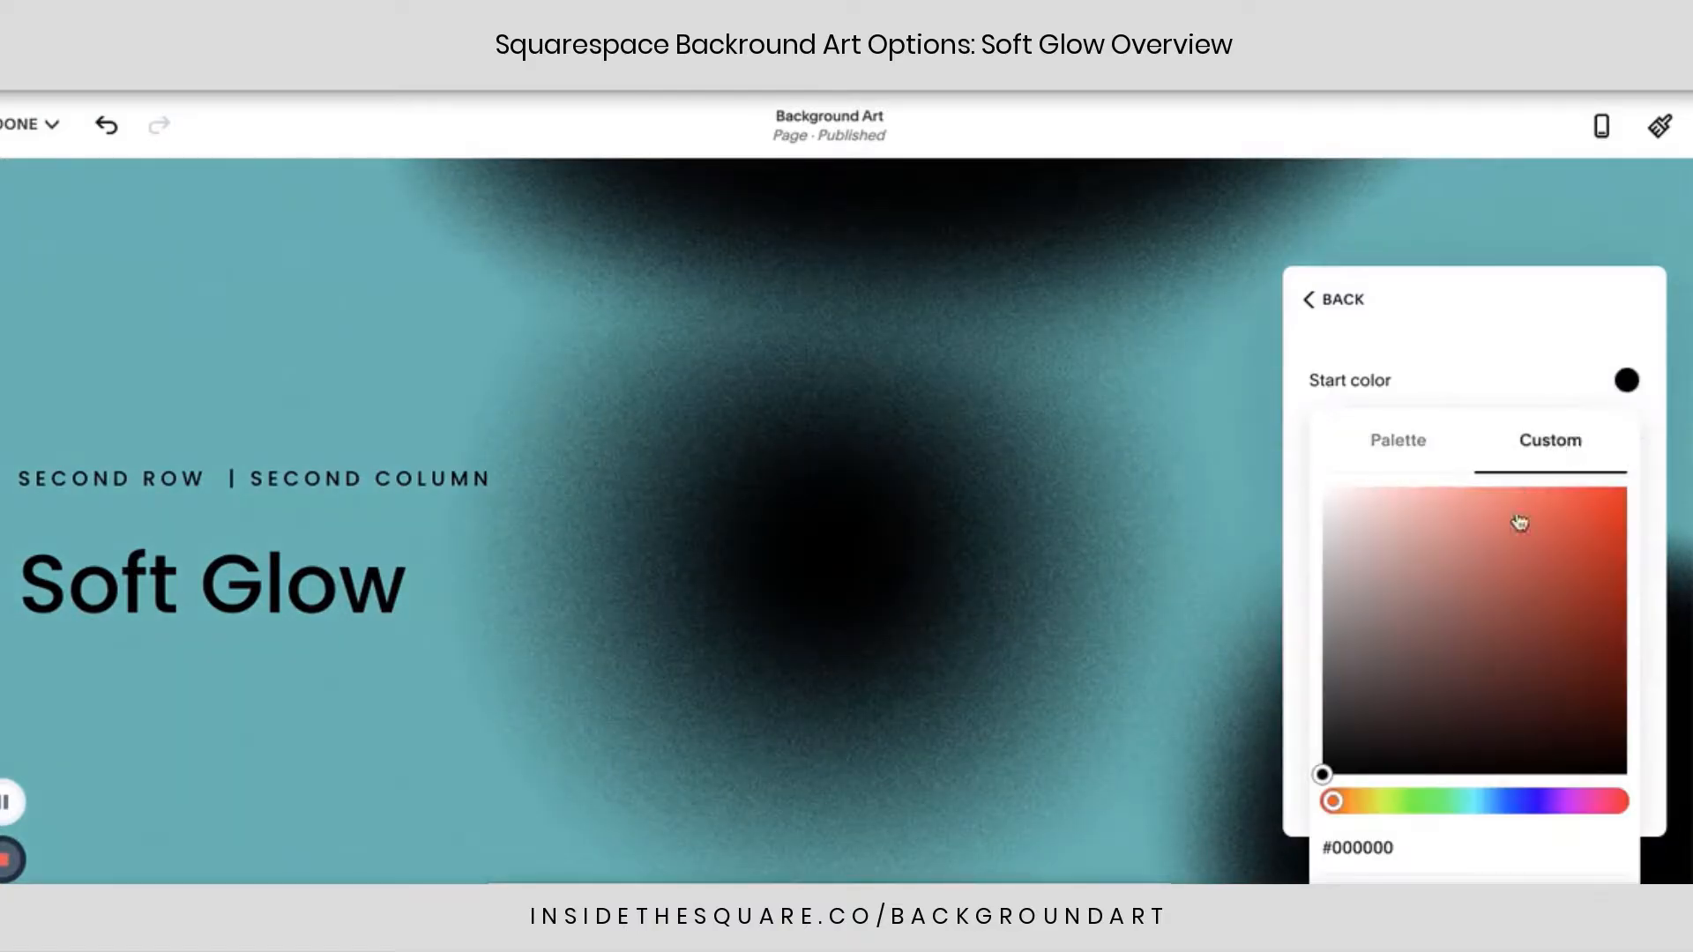
{"action": "left_click", "coordinate": [1533, 550]}
{"action": "left_click", "coordinate": [1586, 801]}
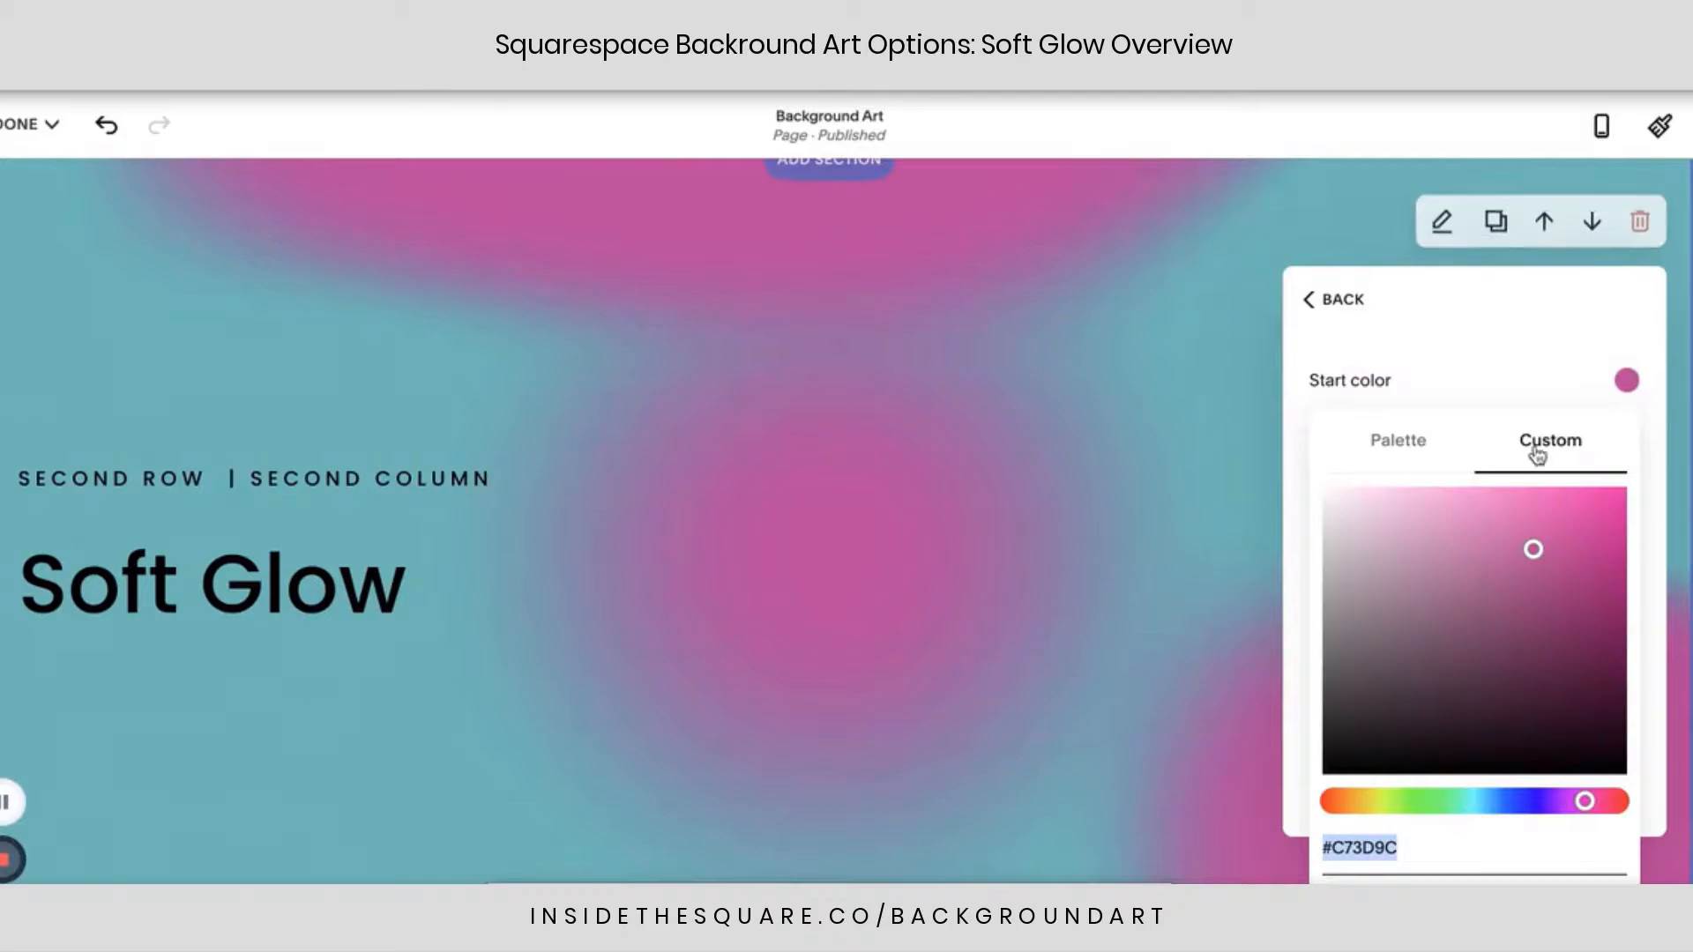
{"action": "left_click", "coordinate": [1400, 445]}
{"action": "left_click", "coordinate": [1407, 511]}
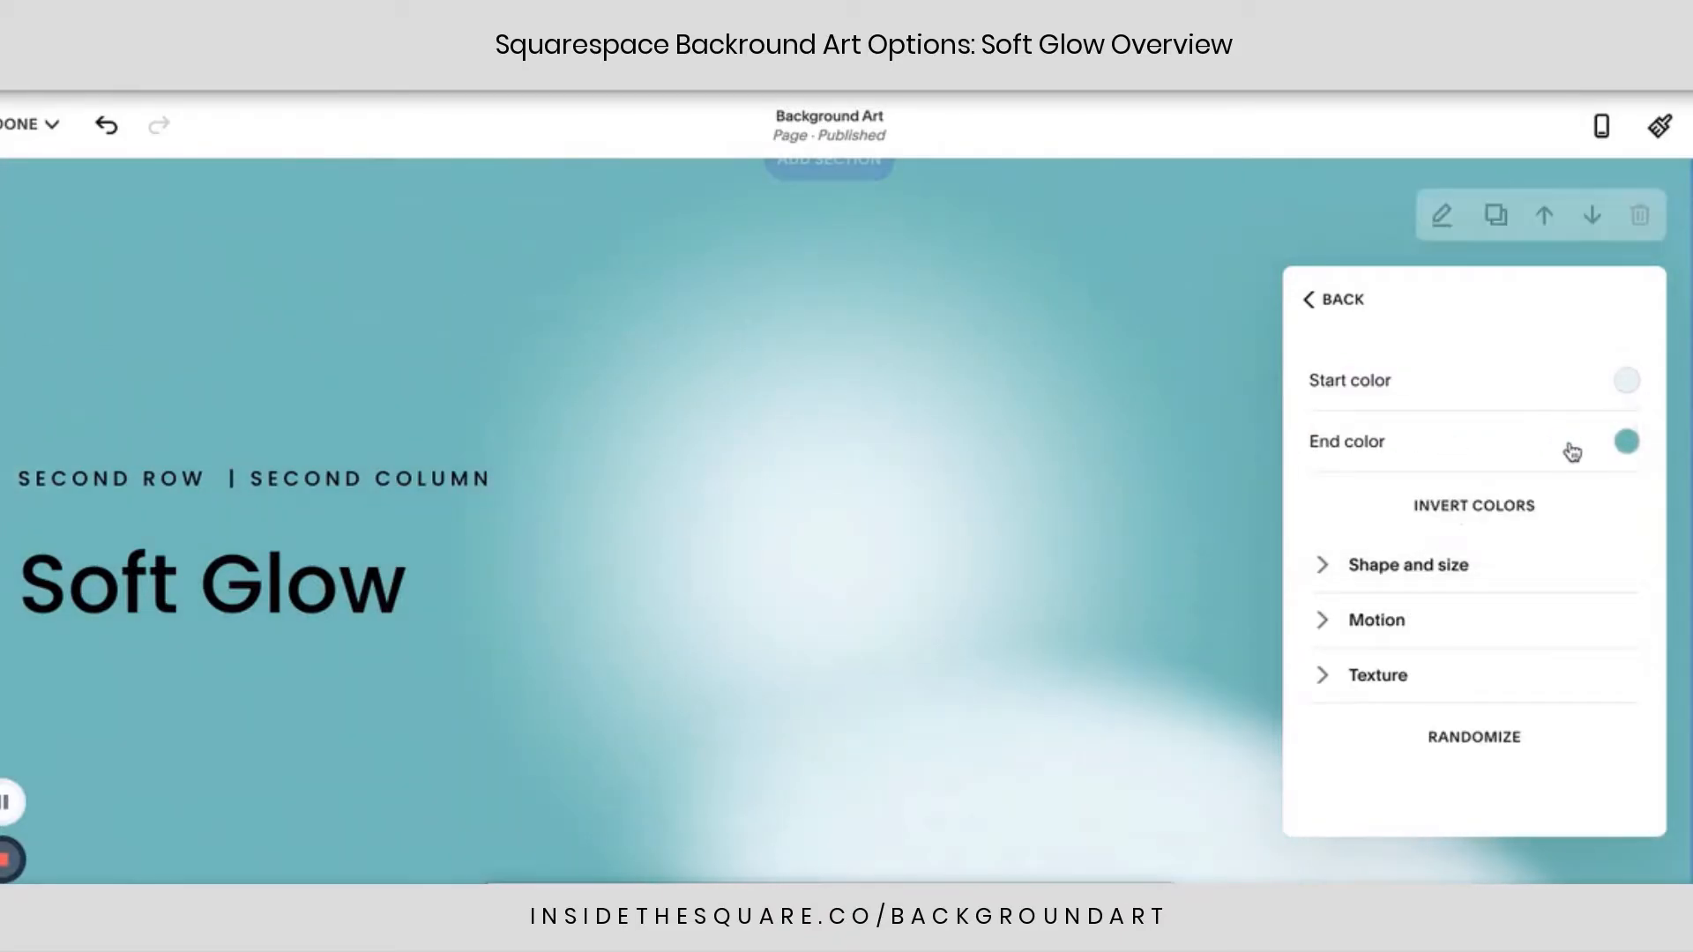
Look at the palette and custom options for the end color without changing it.
{"action": "left_click", "coordinate": [1627, 442]}
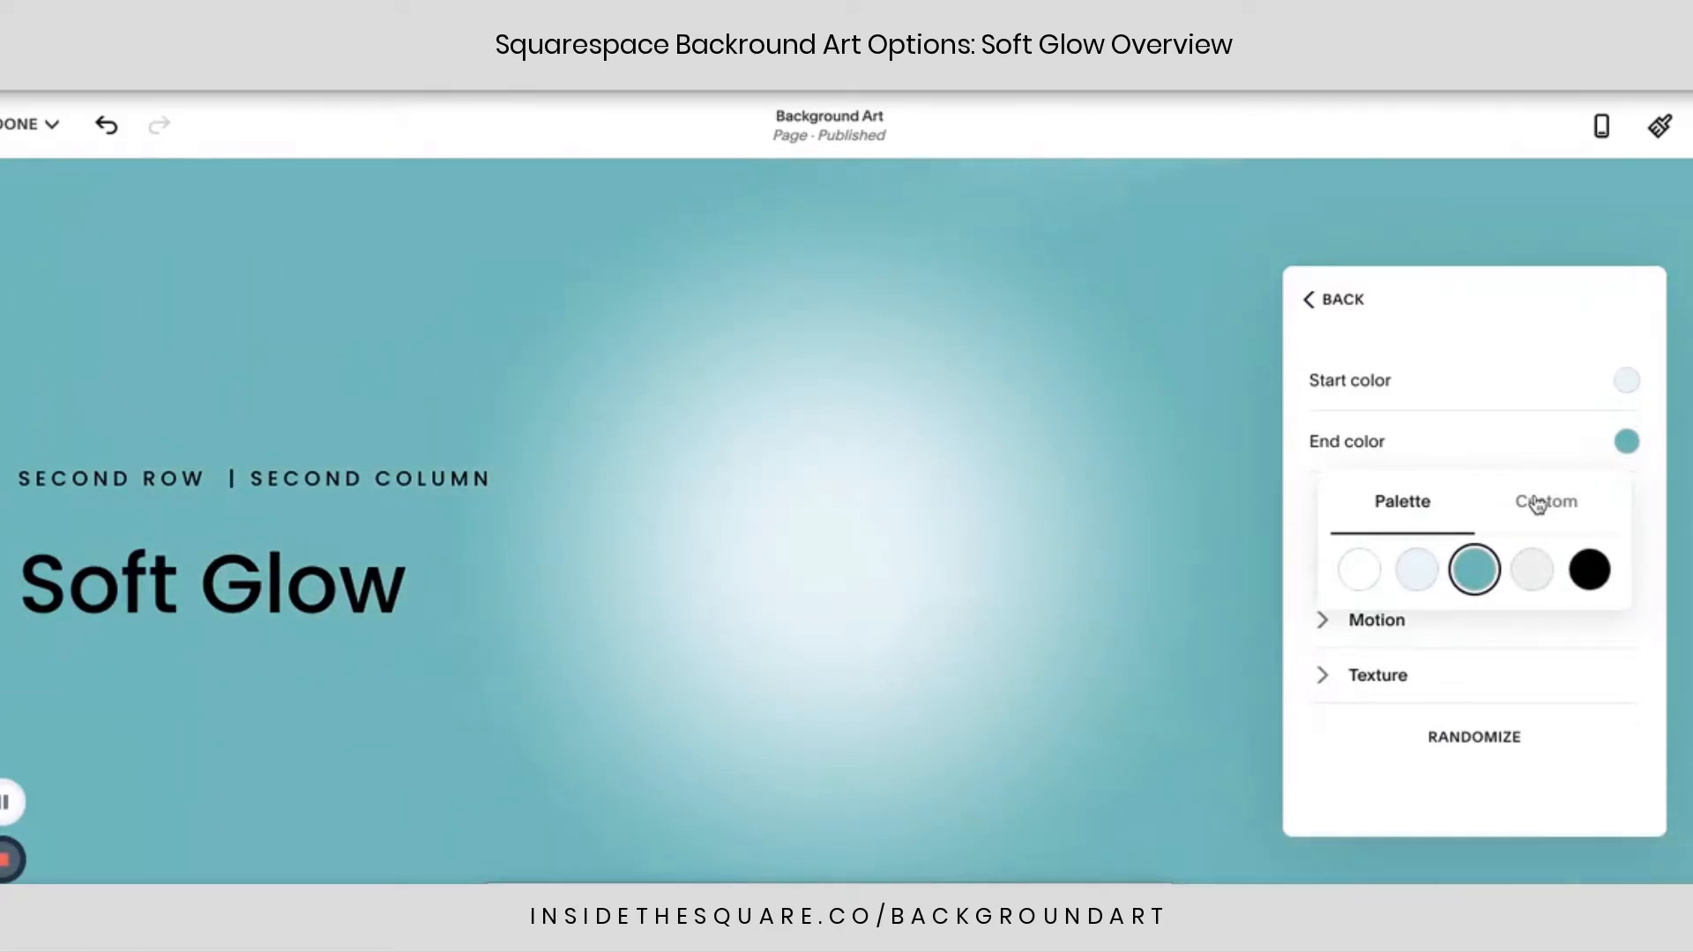
{"action": "left_click", "coordinate": [1539, 505]}
{"action": "left_click", "coordinate": [1646, 445]}
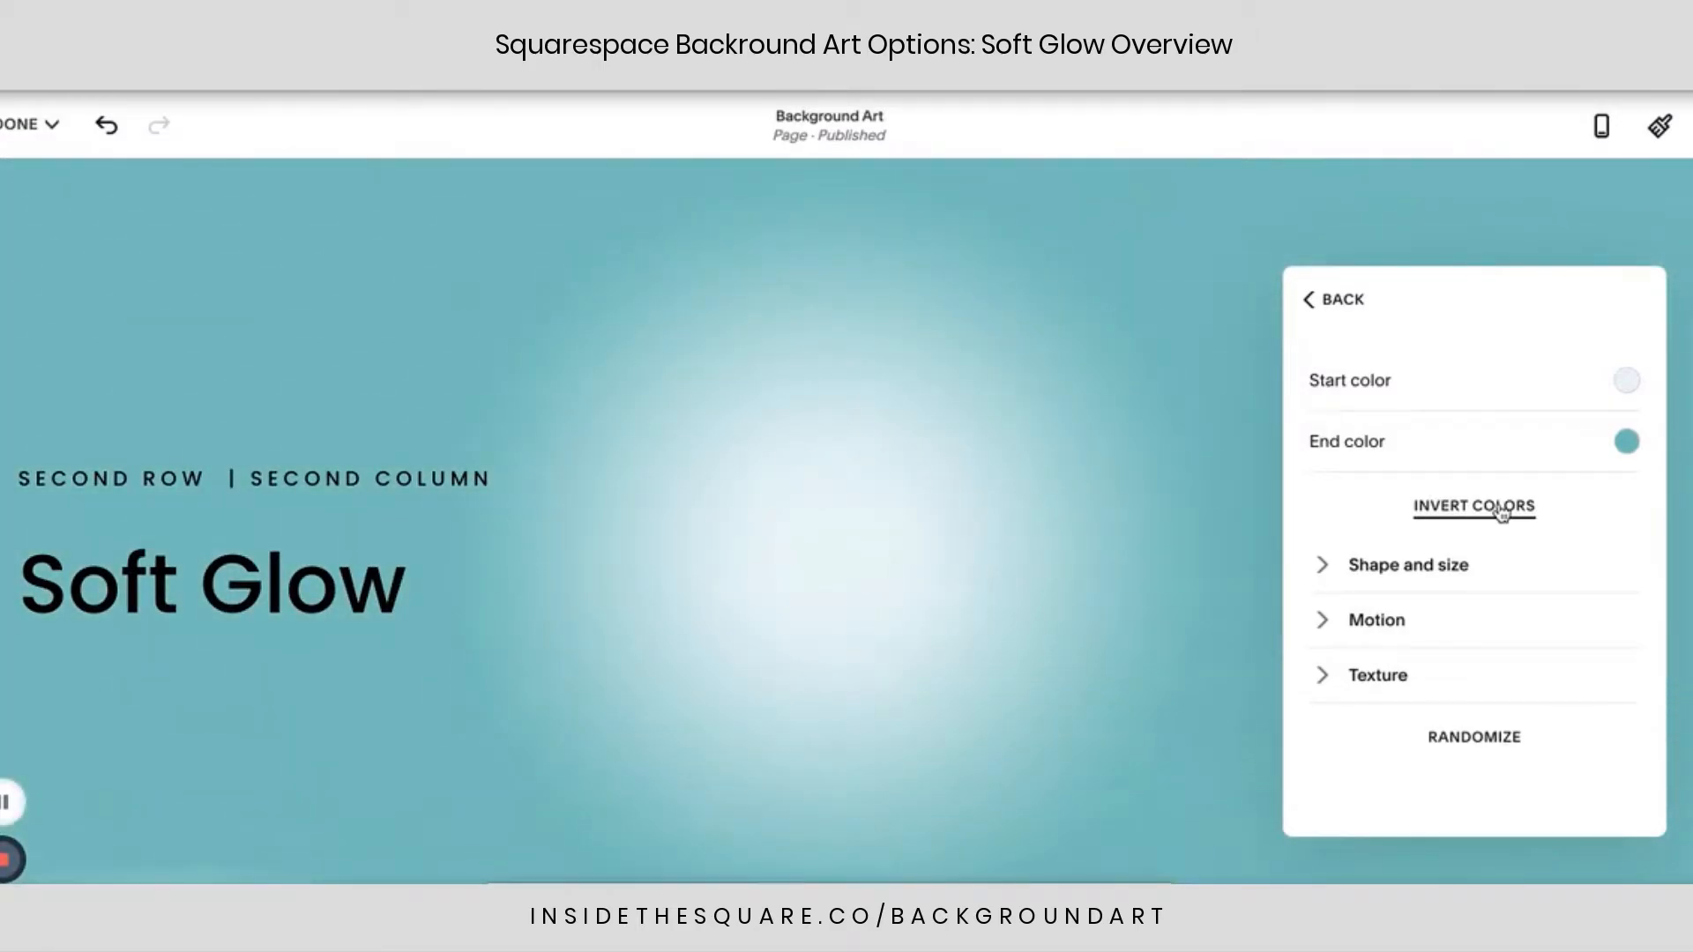
Invert the start and end colors of the glow, and invert them back.
{"action": "left_click", "coordinate": [1501, 510]}
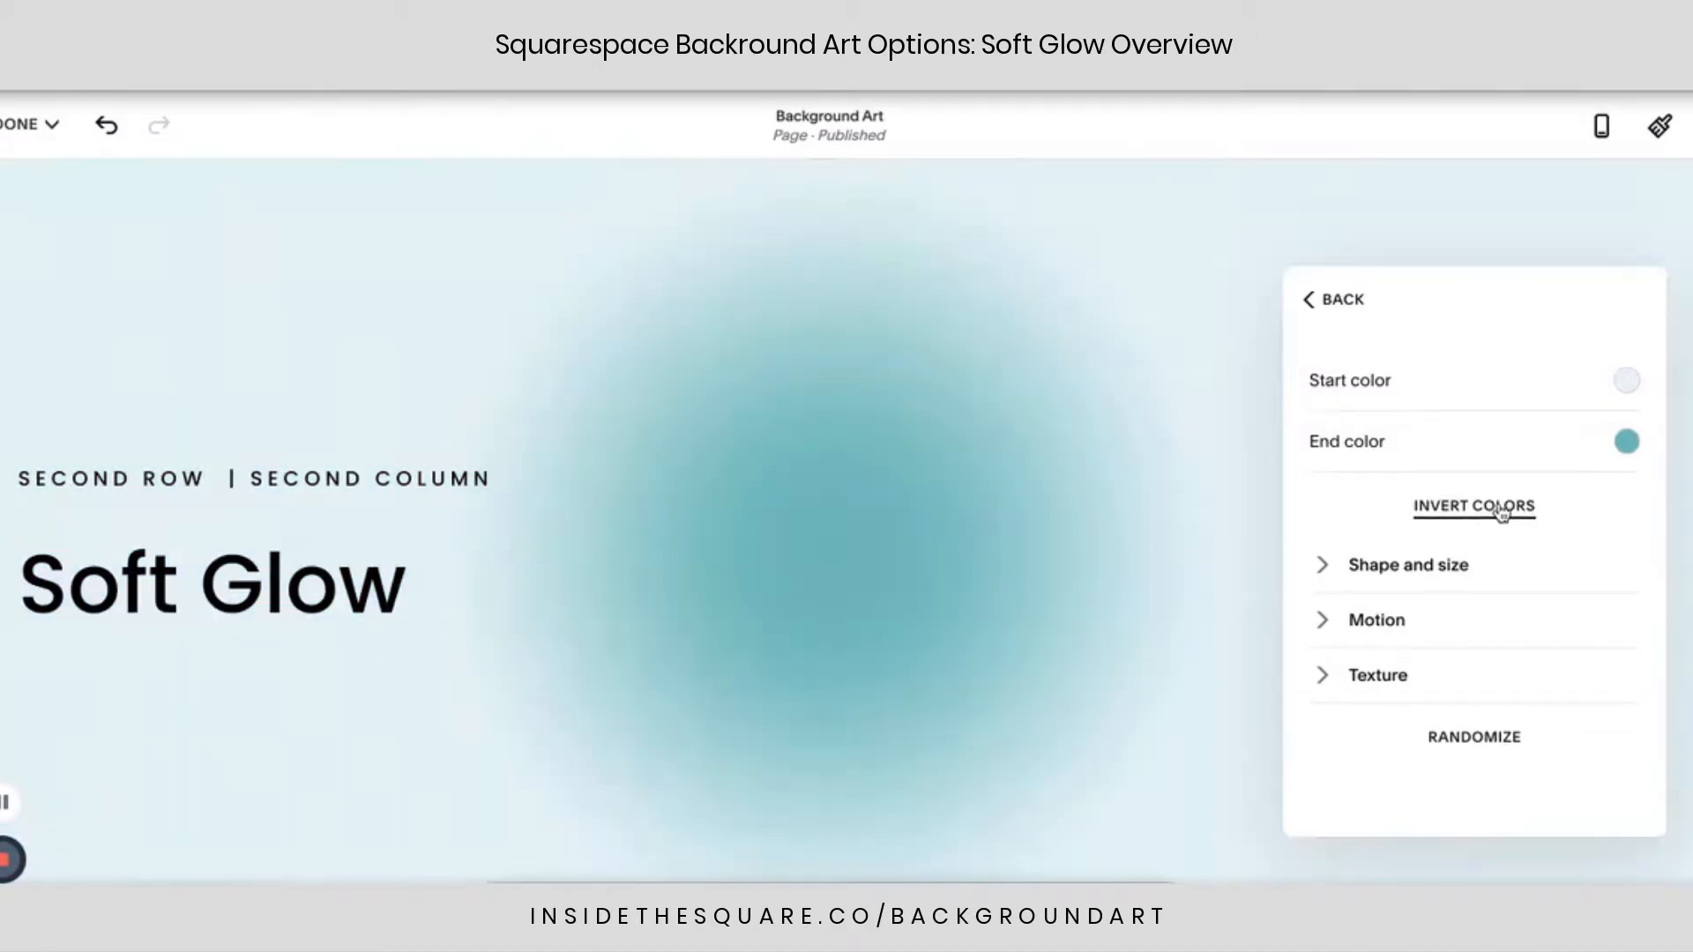
{"action": "left_click", "coordinate": [1501, 509]}
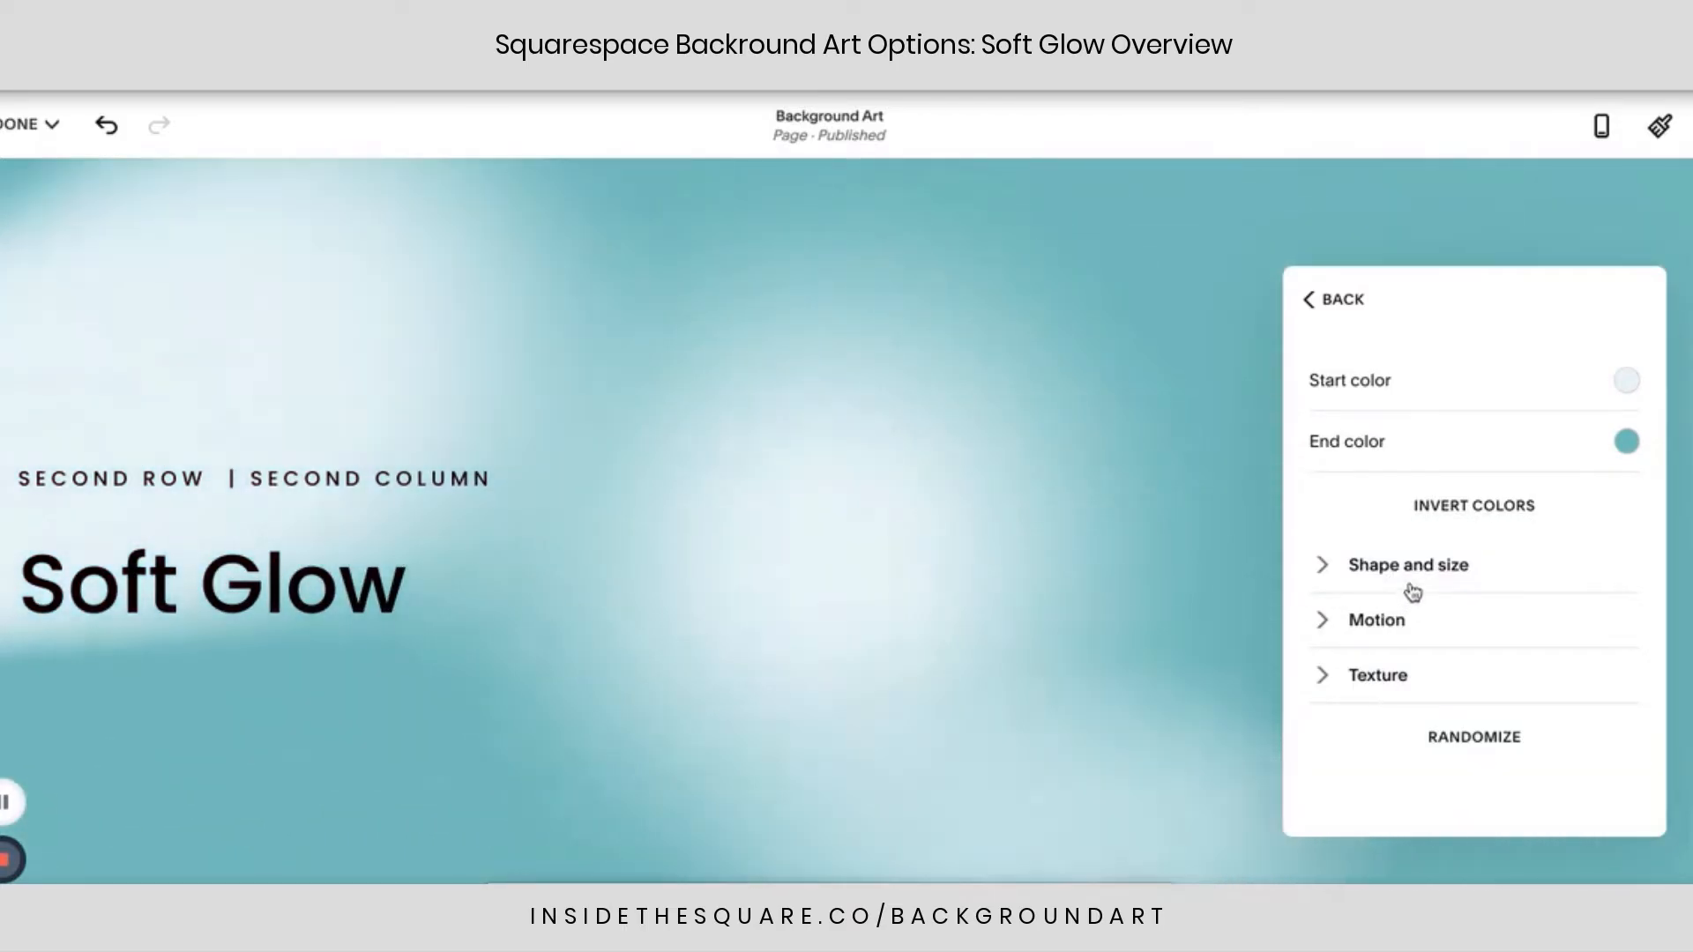
In the shape and size settings, set the first Radial X position to 62.
{"action": "left_click", "coordinate": [1410, 578]}
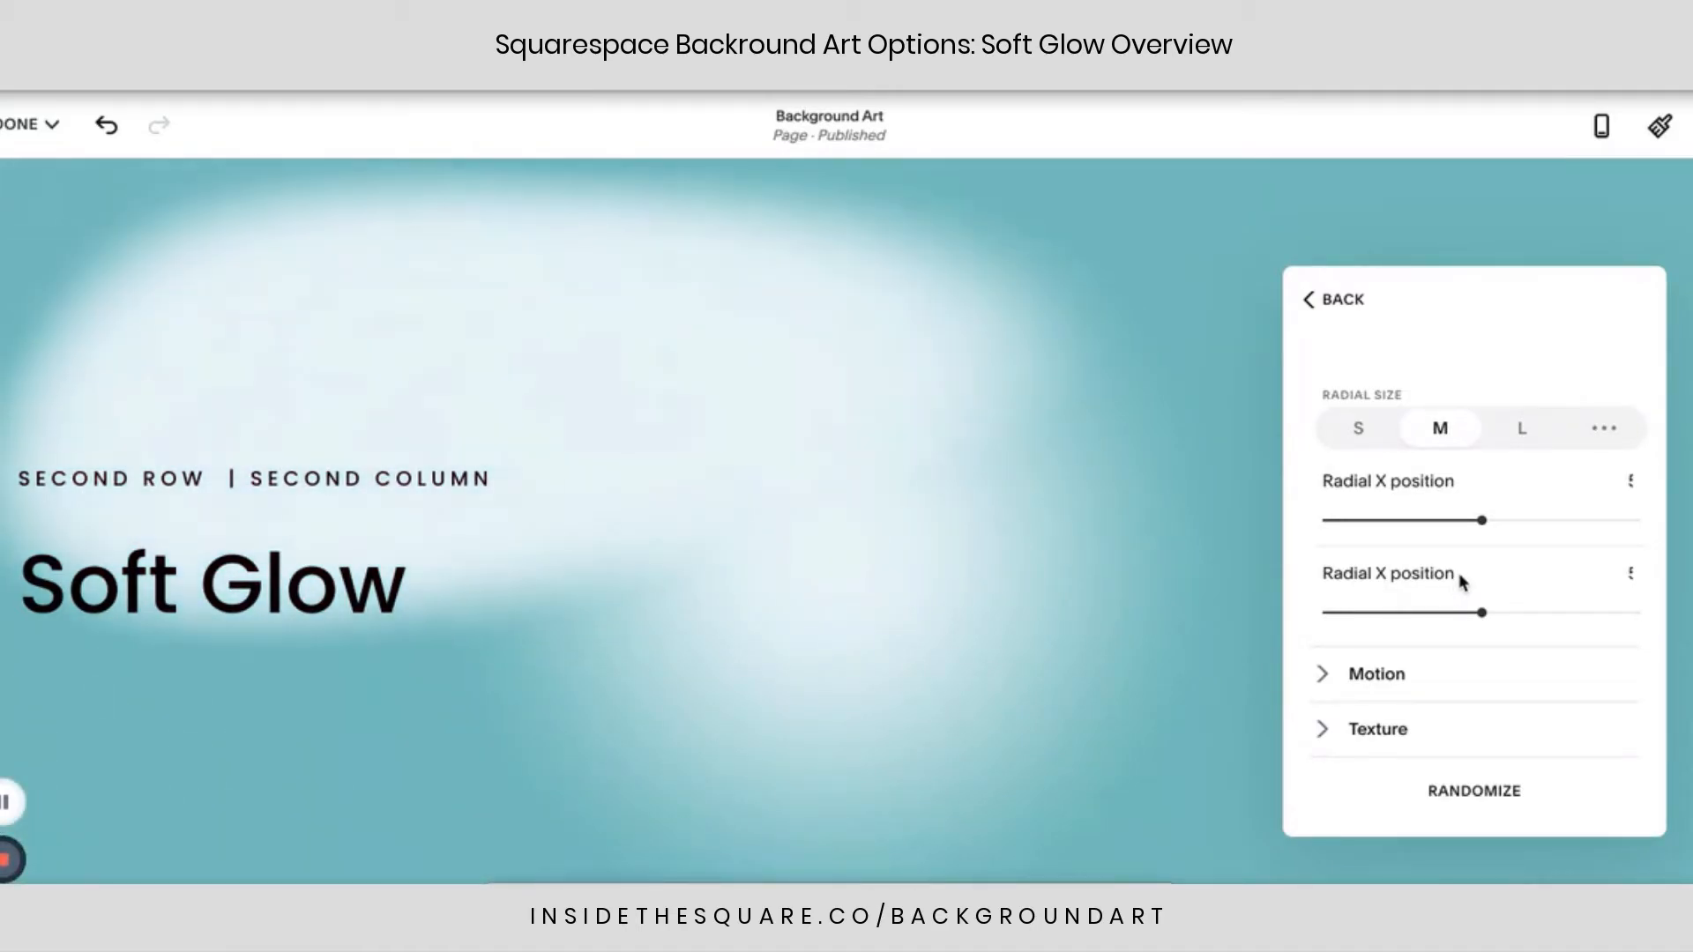
{"action": "scroll", "coordinate": [1457, 572], "scroll_direction": "down", "scroll_amount": 1}
{"action": "left_click_drag", "start_coordinate": [1481, 504], "coordinate": [1516, 505]}
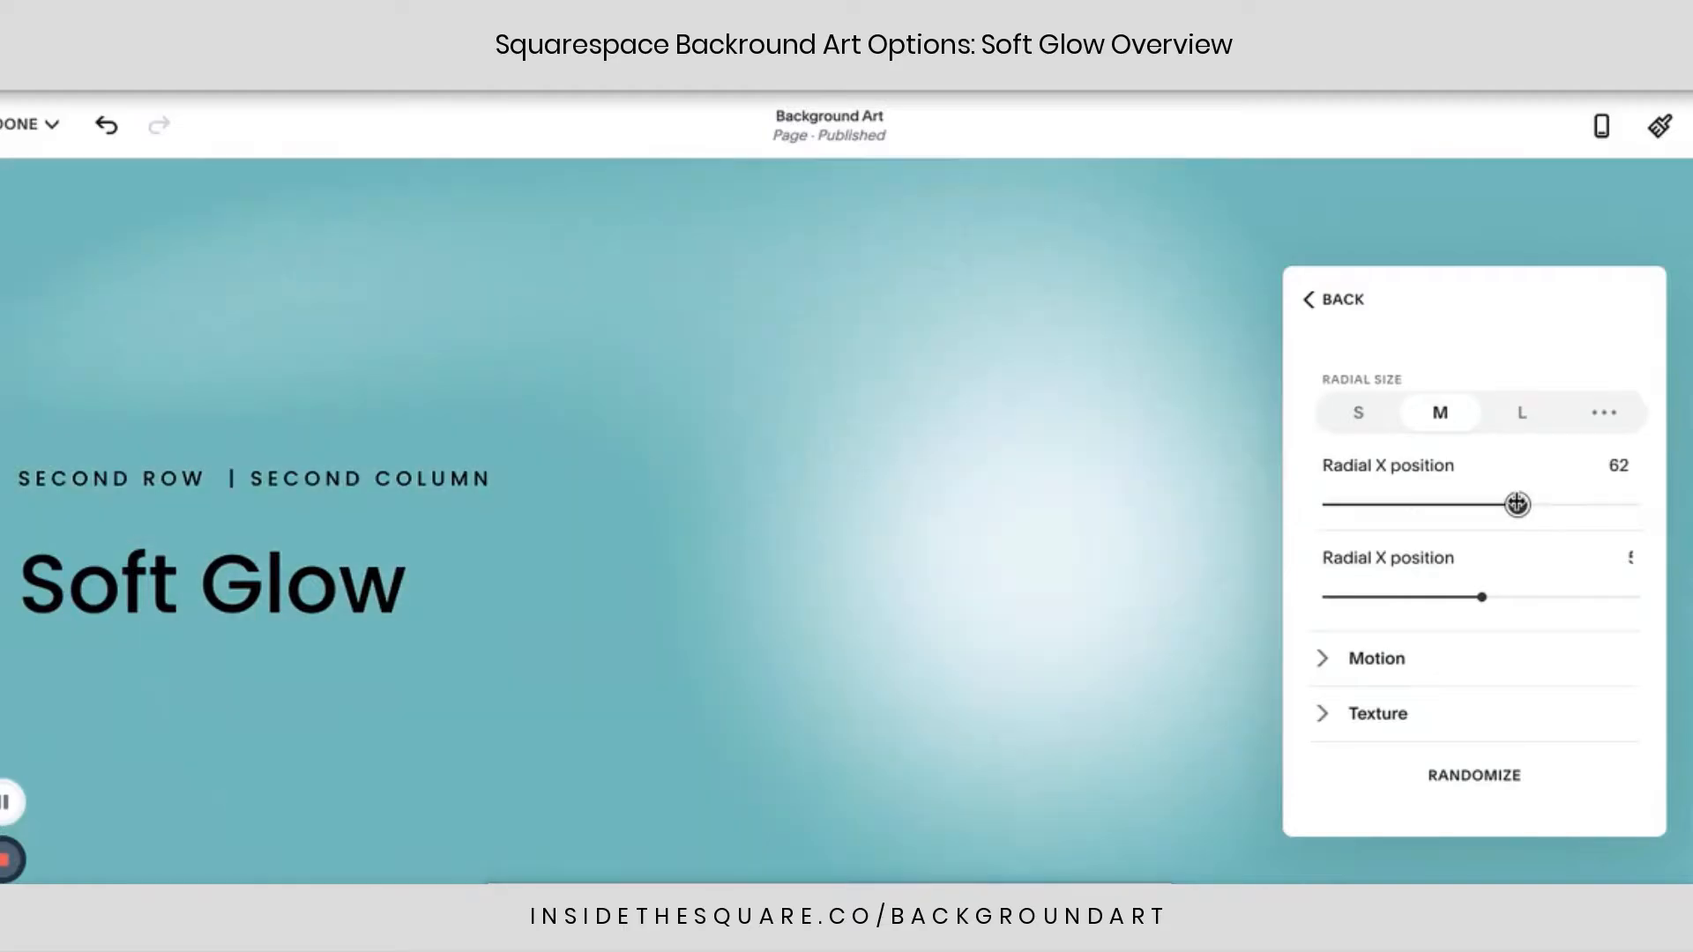
Try the S, M and L radial sizes, and set a custom radial size of 56.
{"action": "scroll", "coordinate": [1535, 486], "scroll_direction": "up", "scroll_amount": 1}
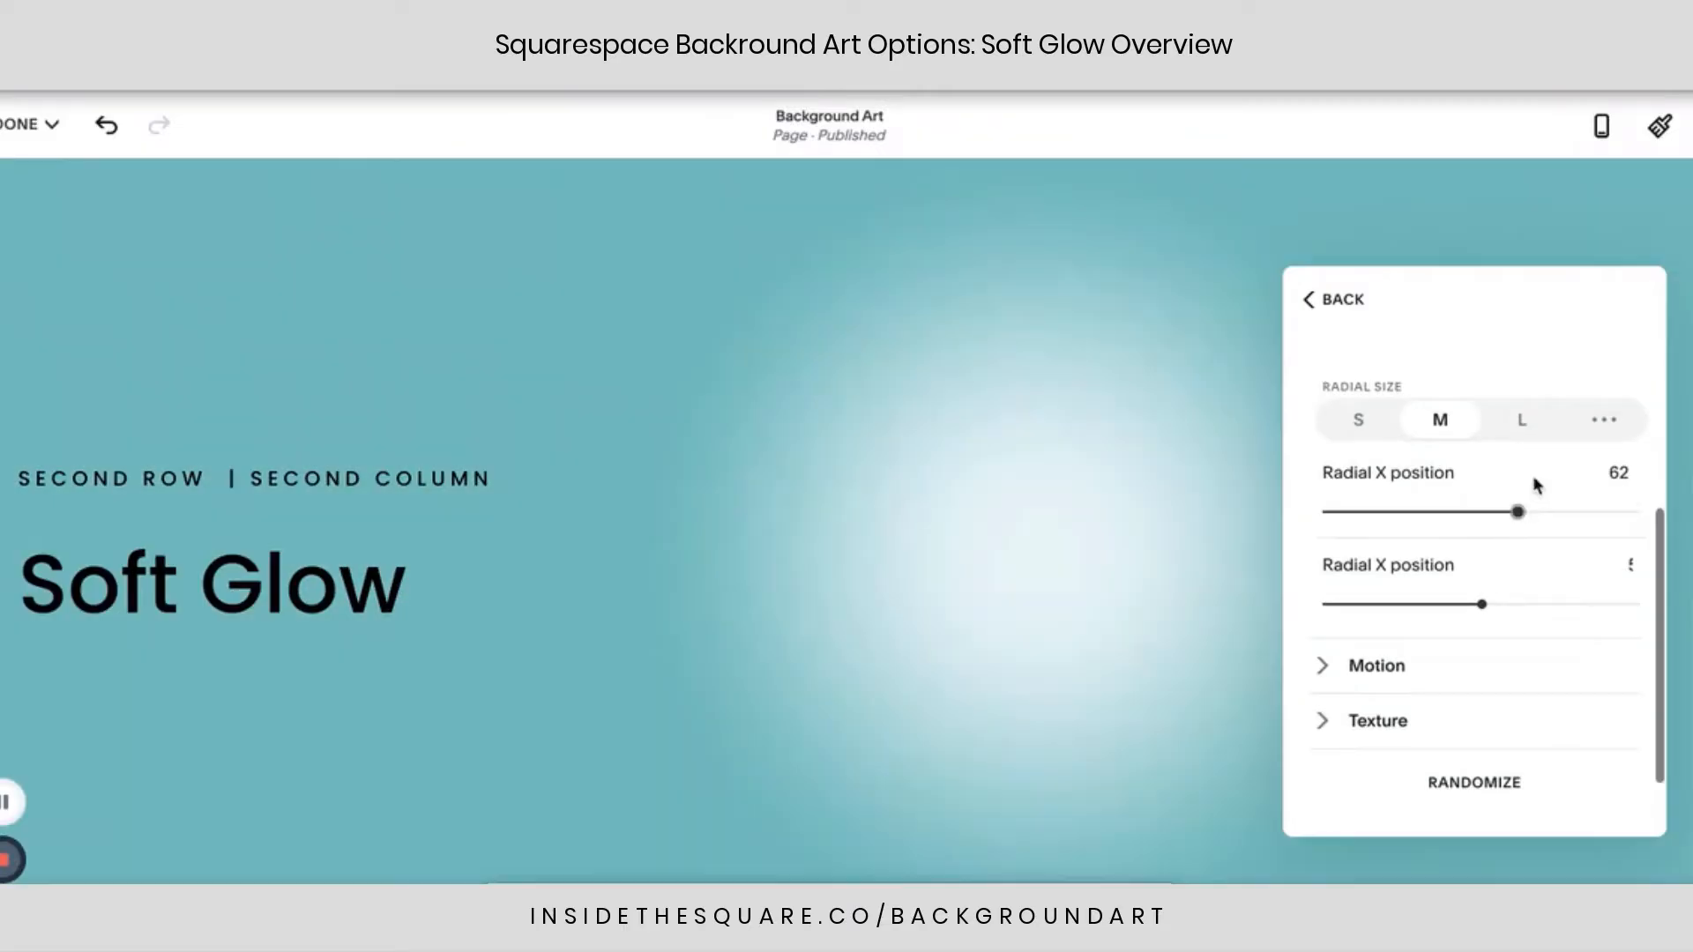
{"action": "left_click", "coordinate": [1368, 432]}
{"action": "left_click", "coordinate": [1440, 422]}
{"action": "left_click", "coordinate": [1521, 421]}
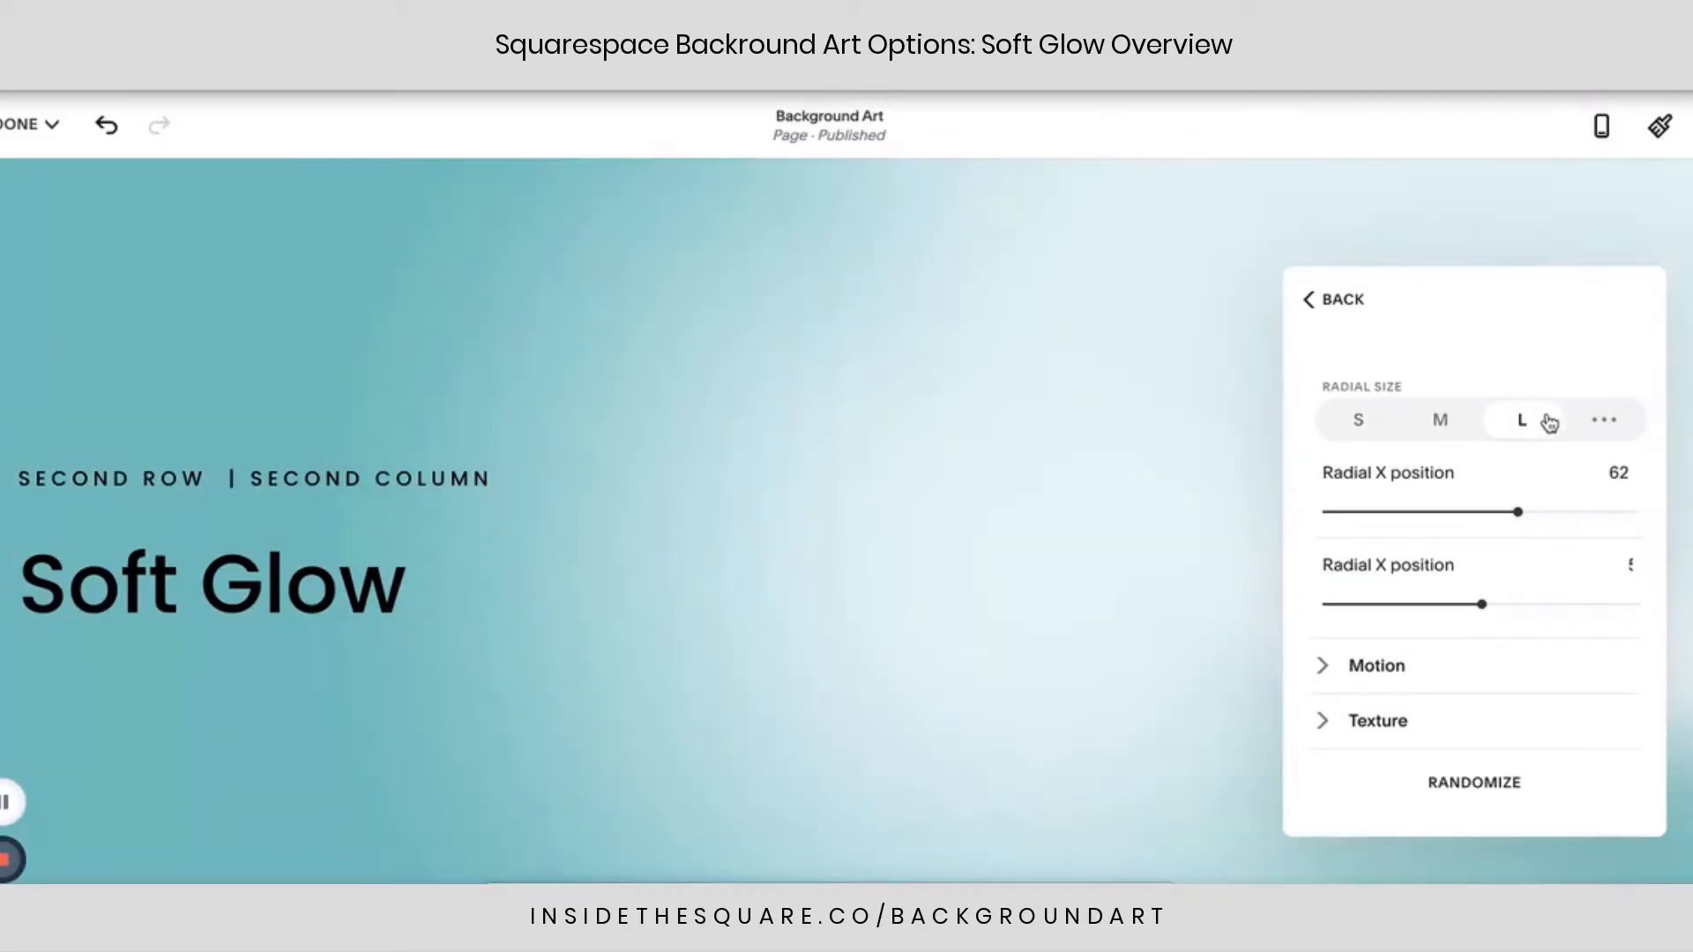
{"action": "left_click", "coordinate": [1601, 425]}
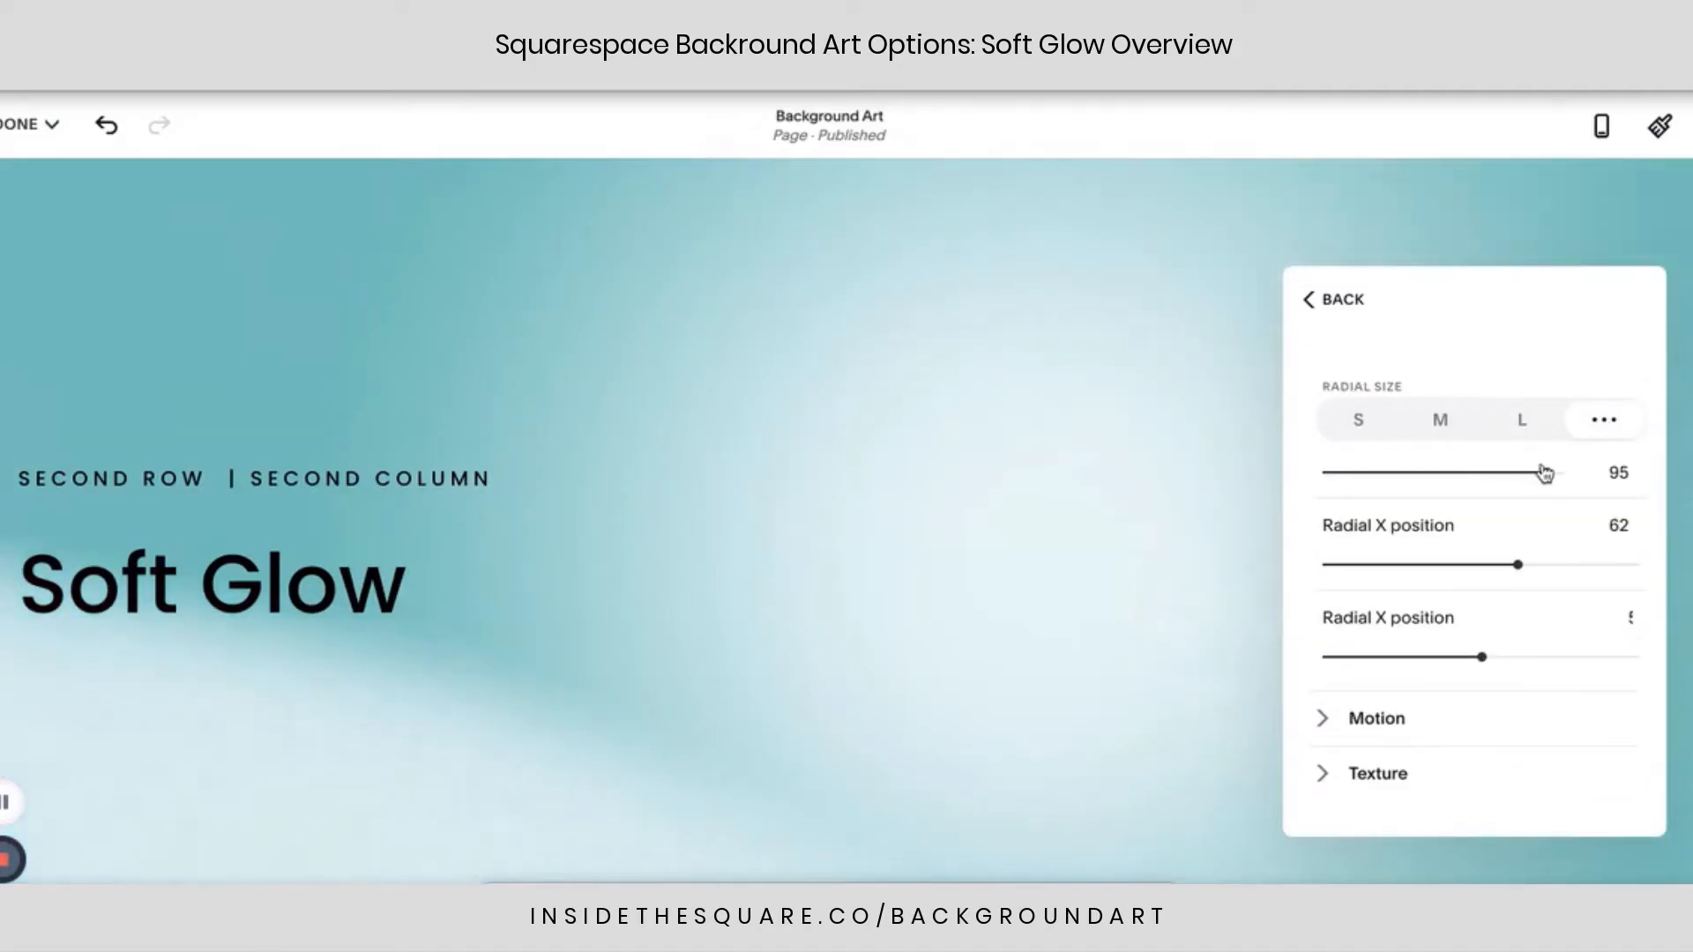
{"action": "left_click_drag", "start_coordinate": [1457, 470], "coordinate": [1455, 470]}
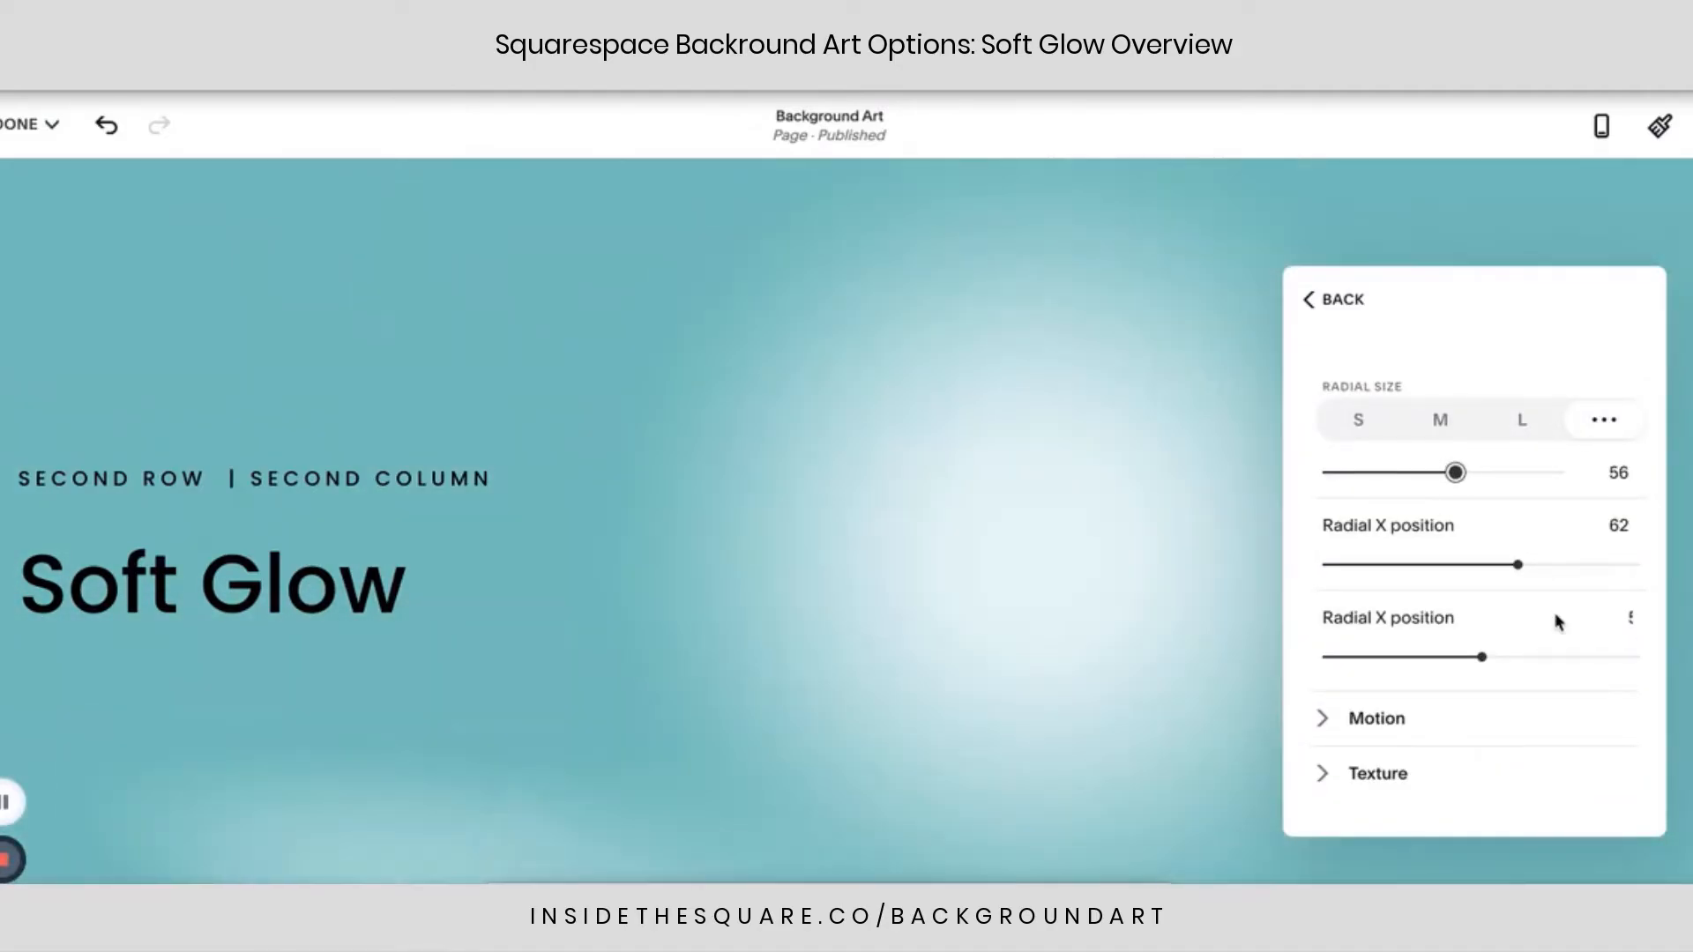
Try the Follow cursor option in the motion settings.
{"action": "scroll", "coordinate": [1557, 620], "scroll_direction": "down", "scroll_amount": 1}
{"action": "left_click", "coordinate": [1409, 643]}
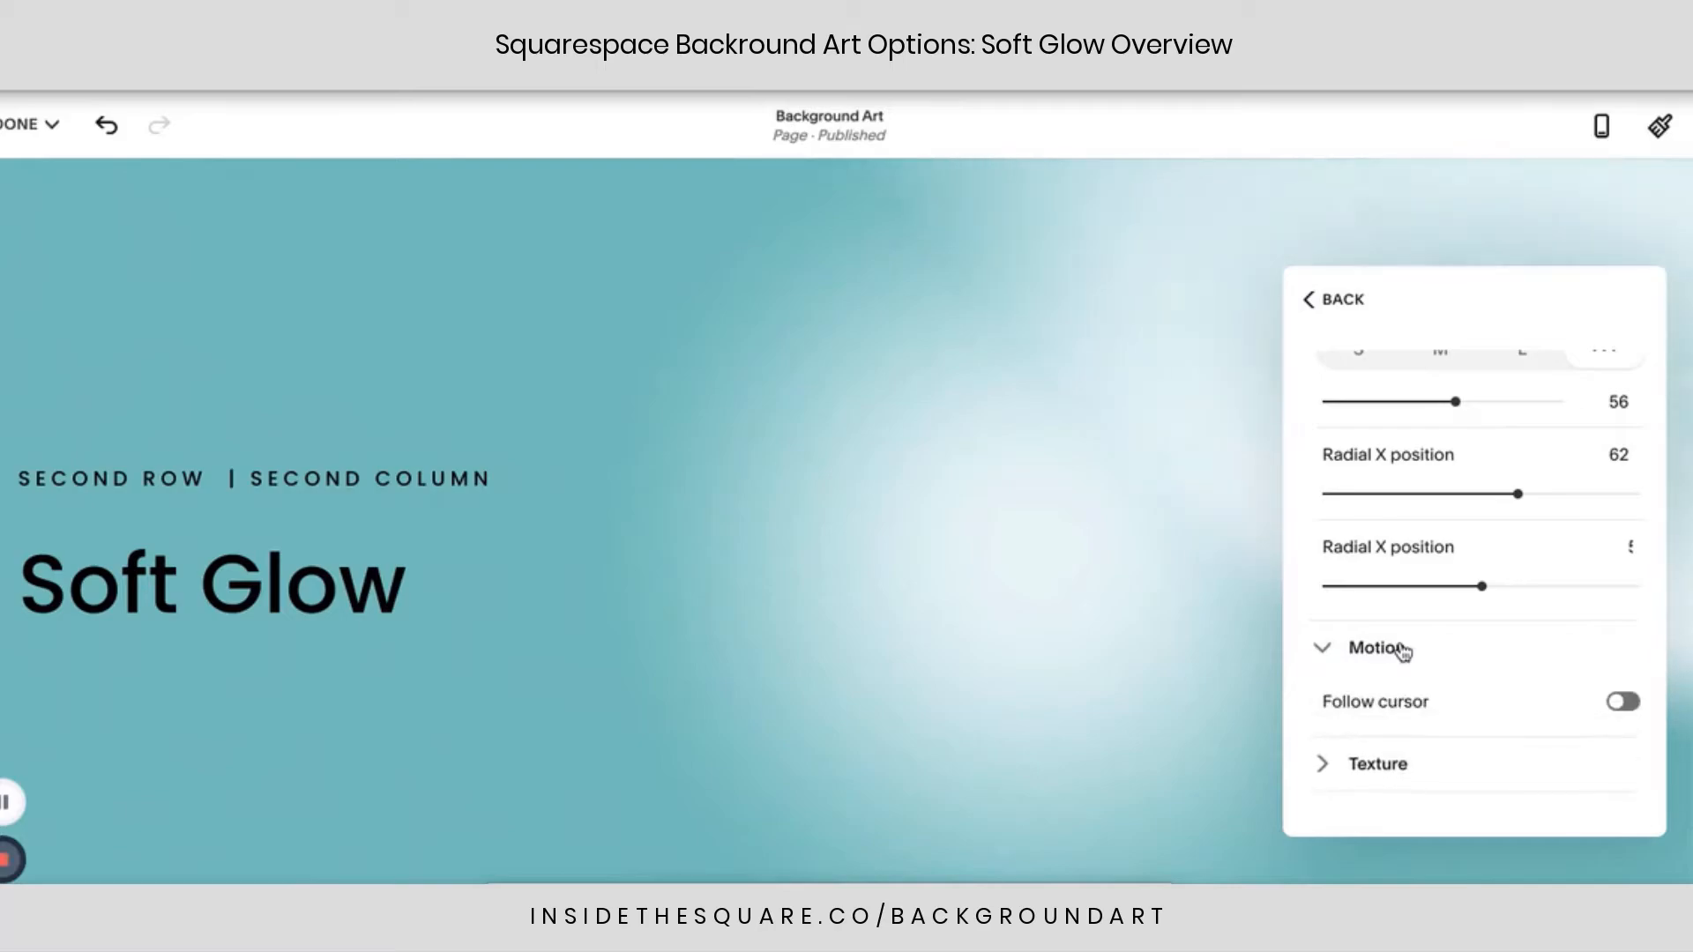
{"action": "scroll", "coordinate": [1406, 650], "scroll_direction": "down", "scroll_amount": 1}
{"action": "left_click", "coordinate": [1621, 644]}
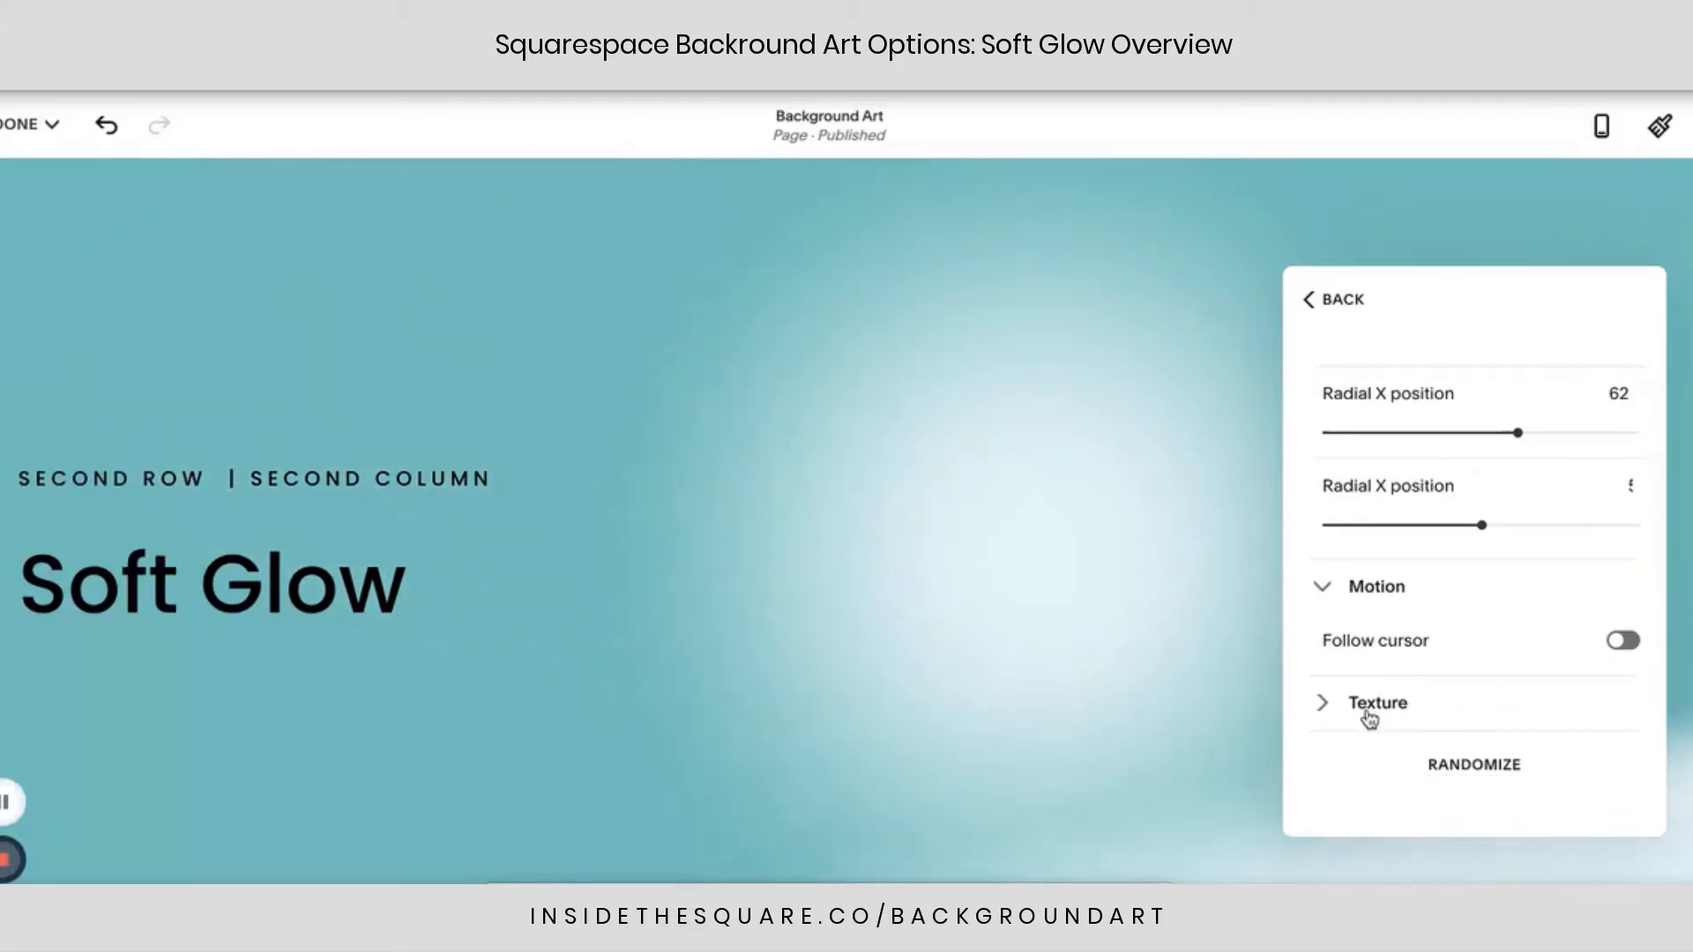
In the texture settings, try Low distortion and set the distortion to High.
{"action": "scroll", "coordinate": [1467, 700], "scroll_direction": "down", "scroll_amount": 5}
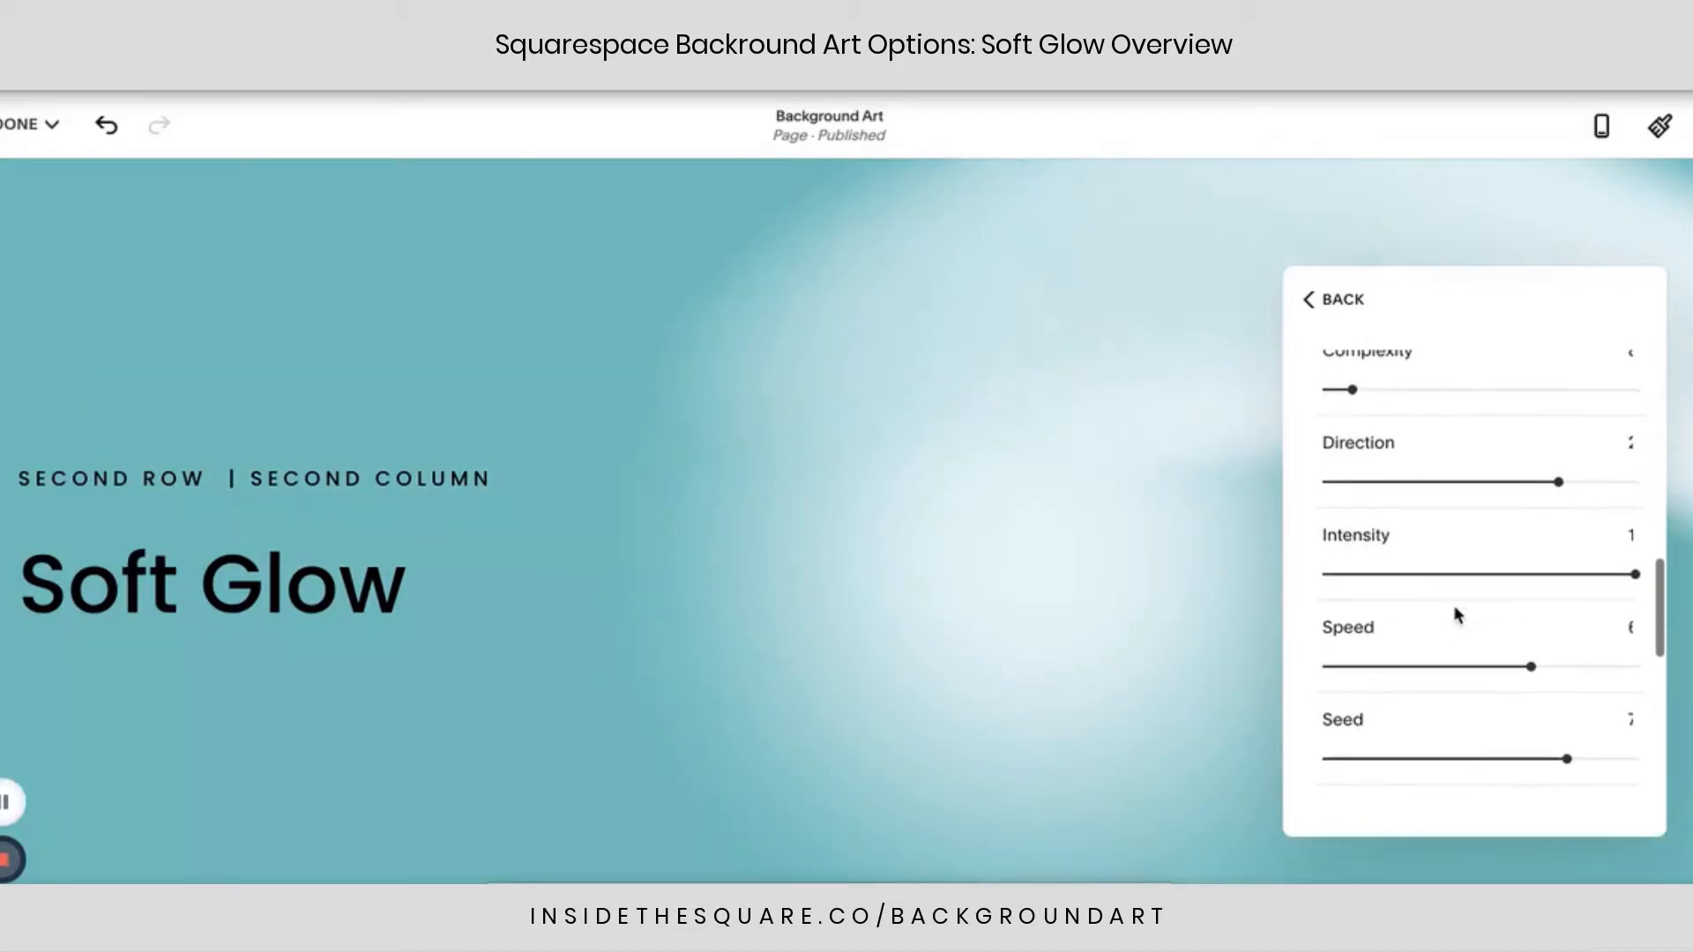
{"action": "scroll", "coordinate": [1457, 615], "scroll_direction": "up", "scroll_amount": 2}
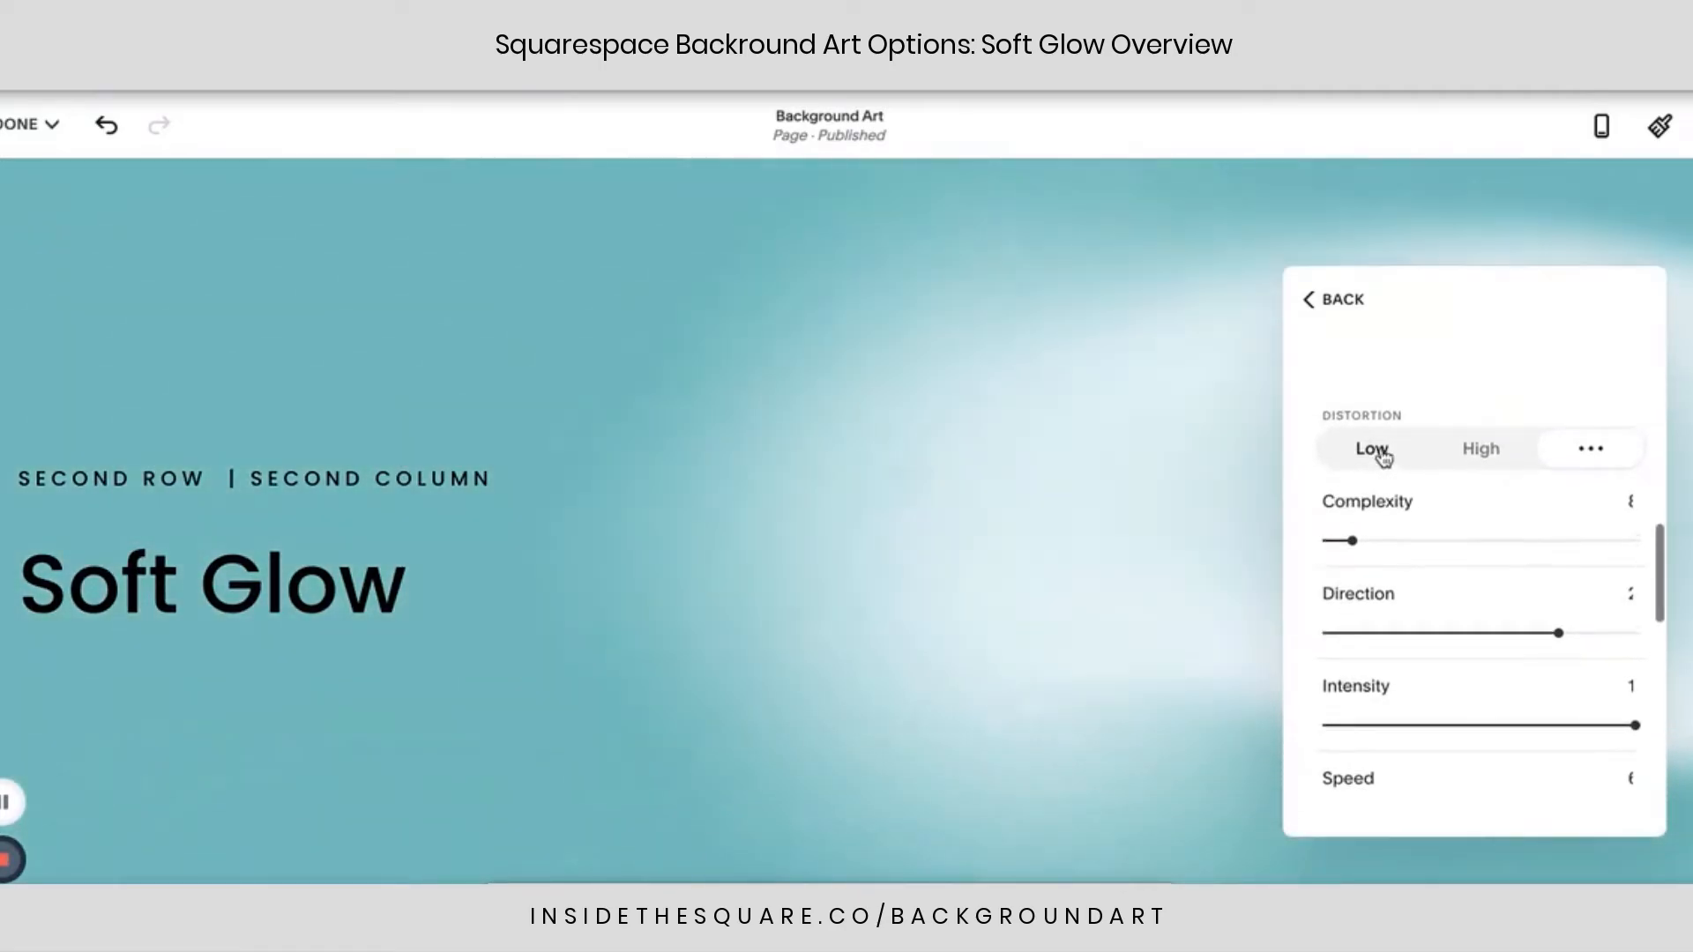
{"action": "left_click", "coordinate": [1383, 455]}
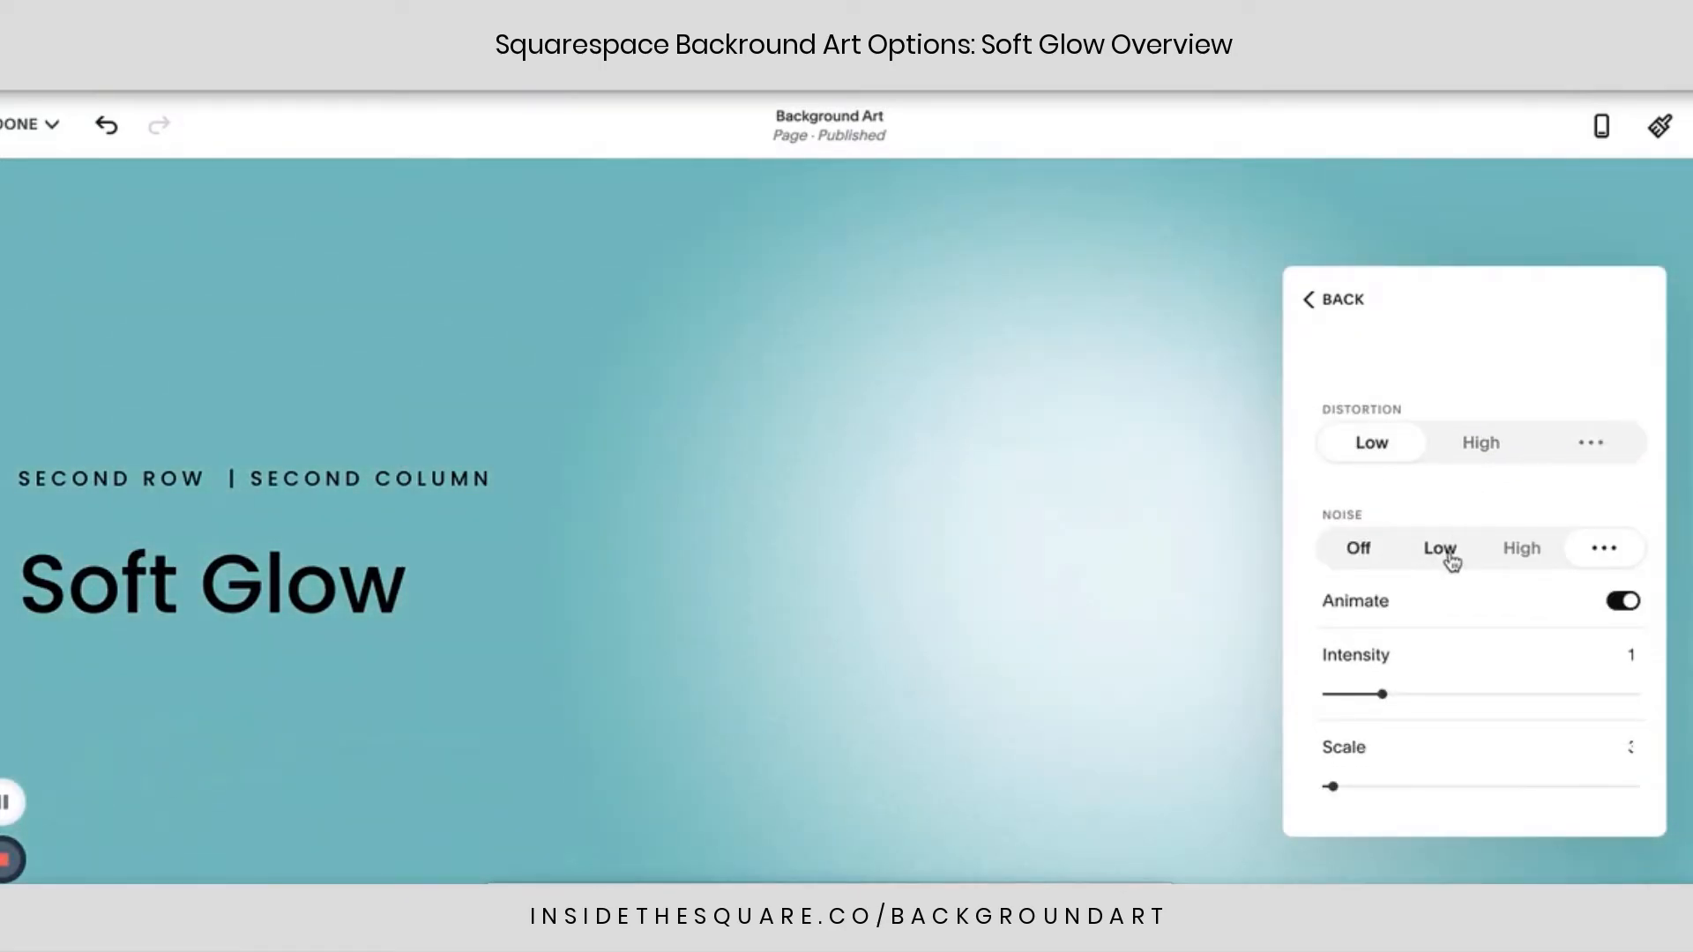
{"action": "scroll", "coordinate": [1496, 609], "scroll_direction": "up", "scroll_amount": 1}
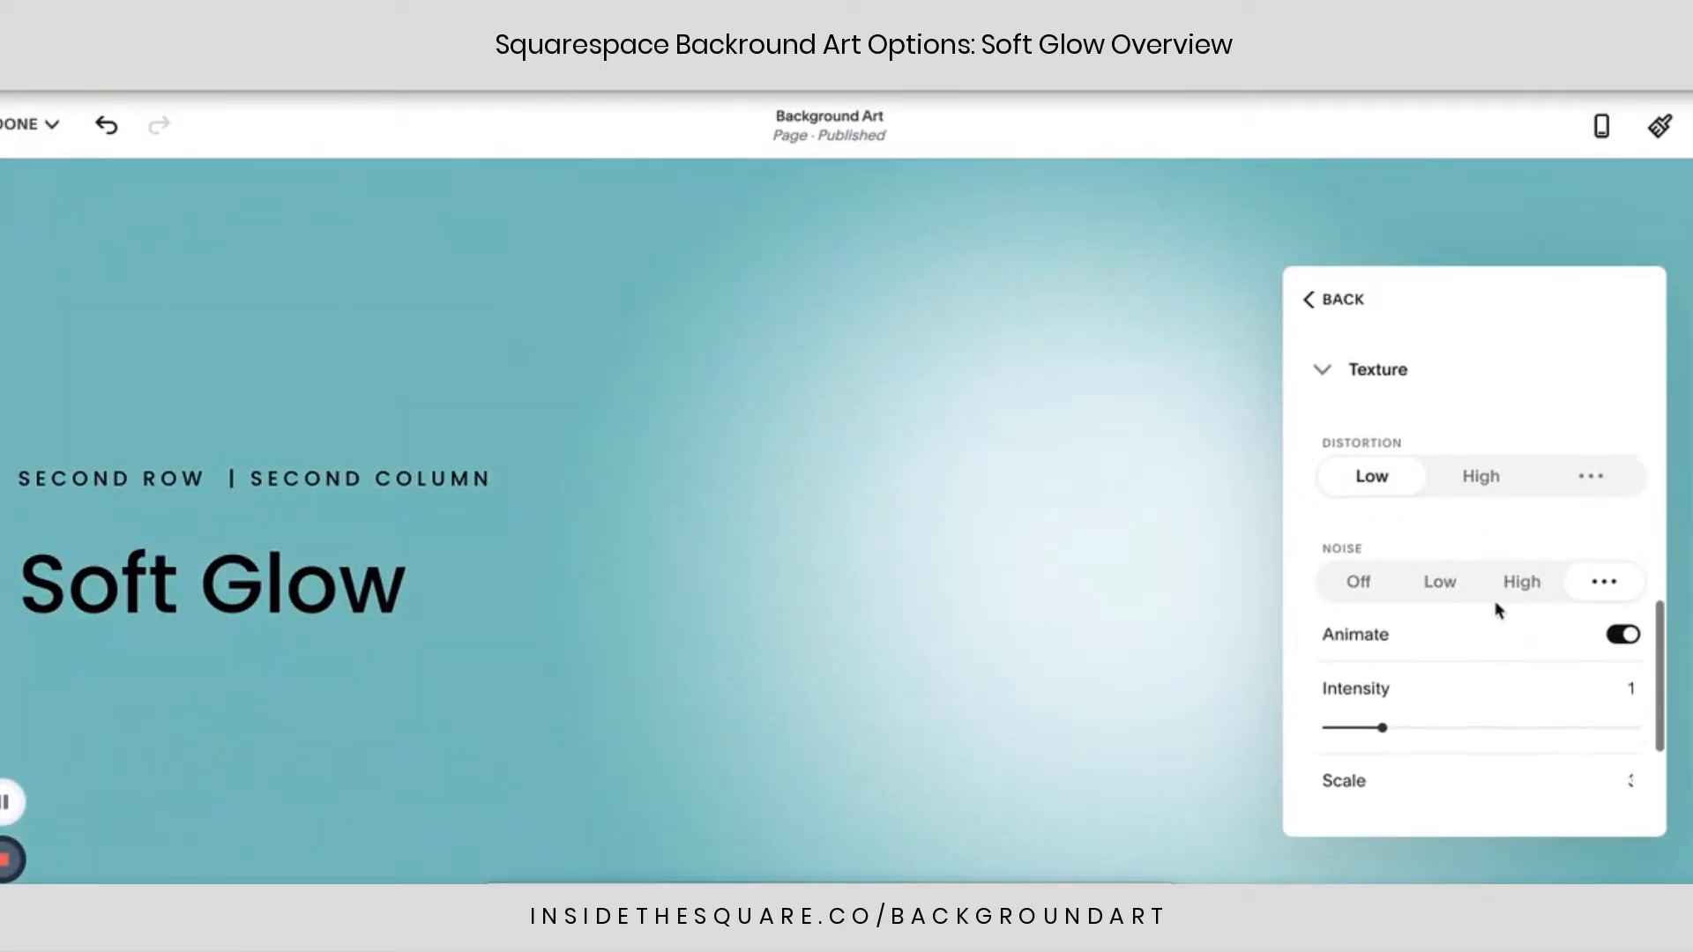
{"action": "left_click", "coordinate": [1464, 492]}
{"action": "scroll", "coordinate": [1485, 627], "scroll_direction": "down", "scroll_amount": 3}
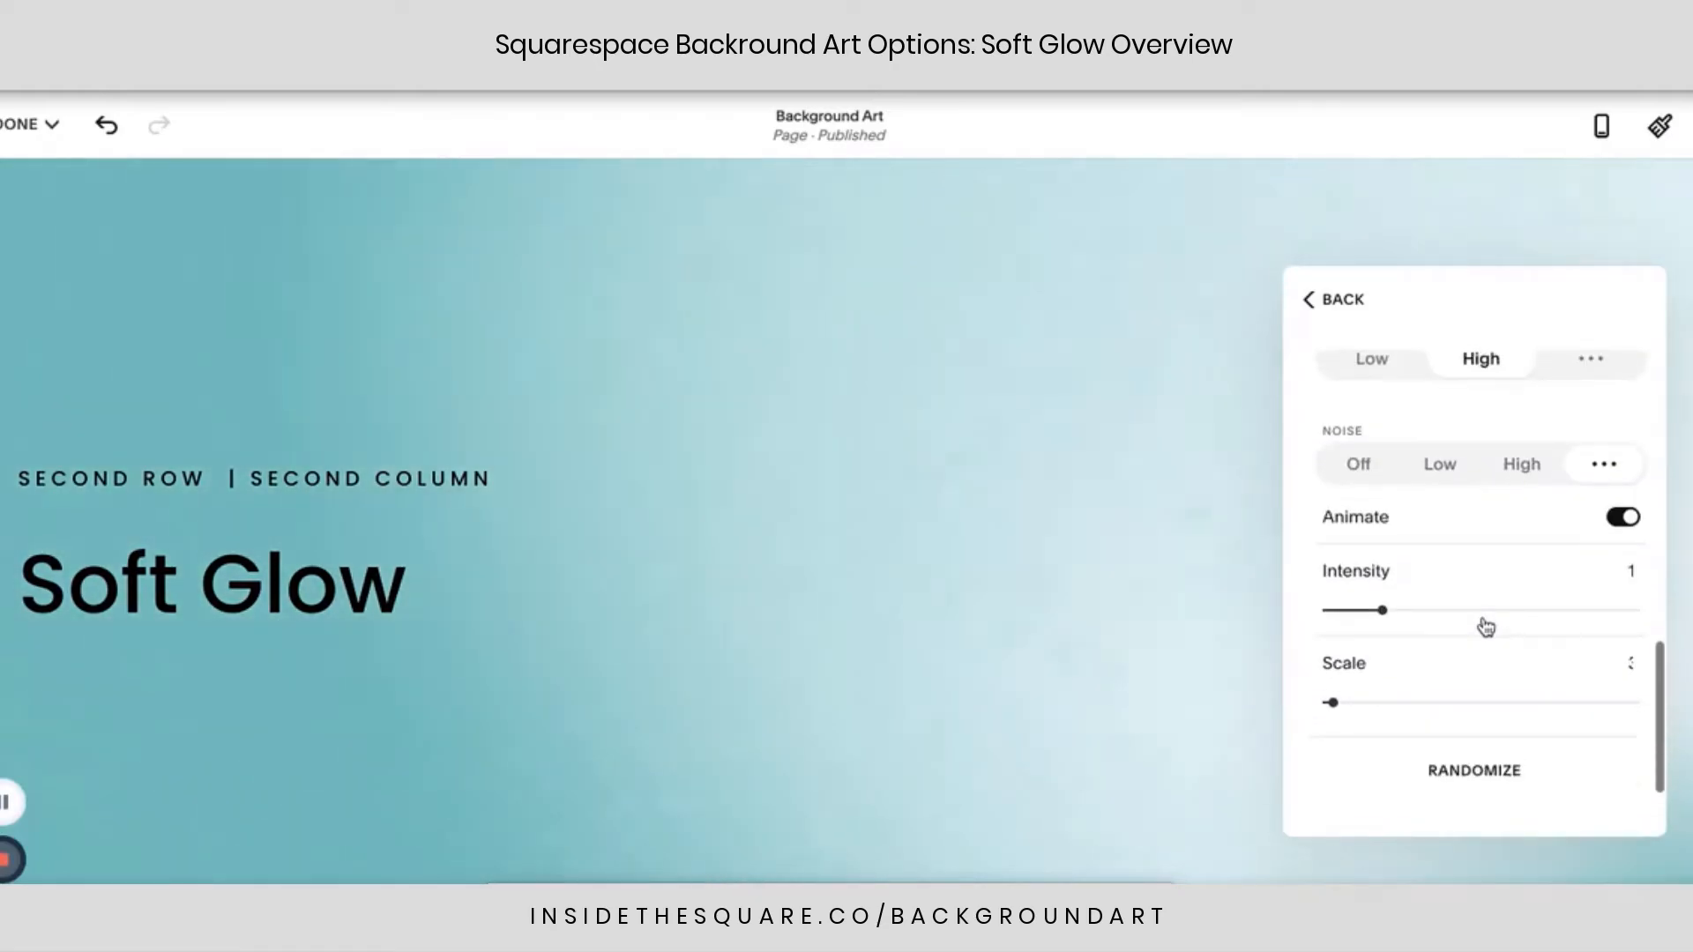
Try High noise on the background texture and set the noise to Off.
{"action": "scroll", "coordinate": [1485, 627], "scroll_direction": "up", "scroll_amount": 2}
{"action": "scroll", "coordinate": [1485, 623], "scroll_direction": "down", "scroll_amount": 2}
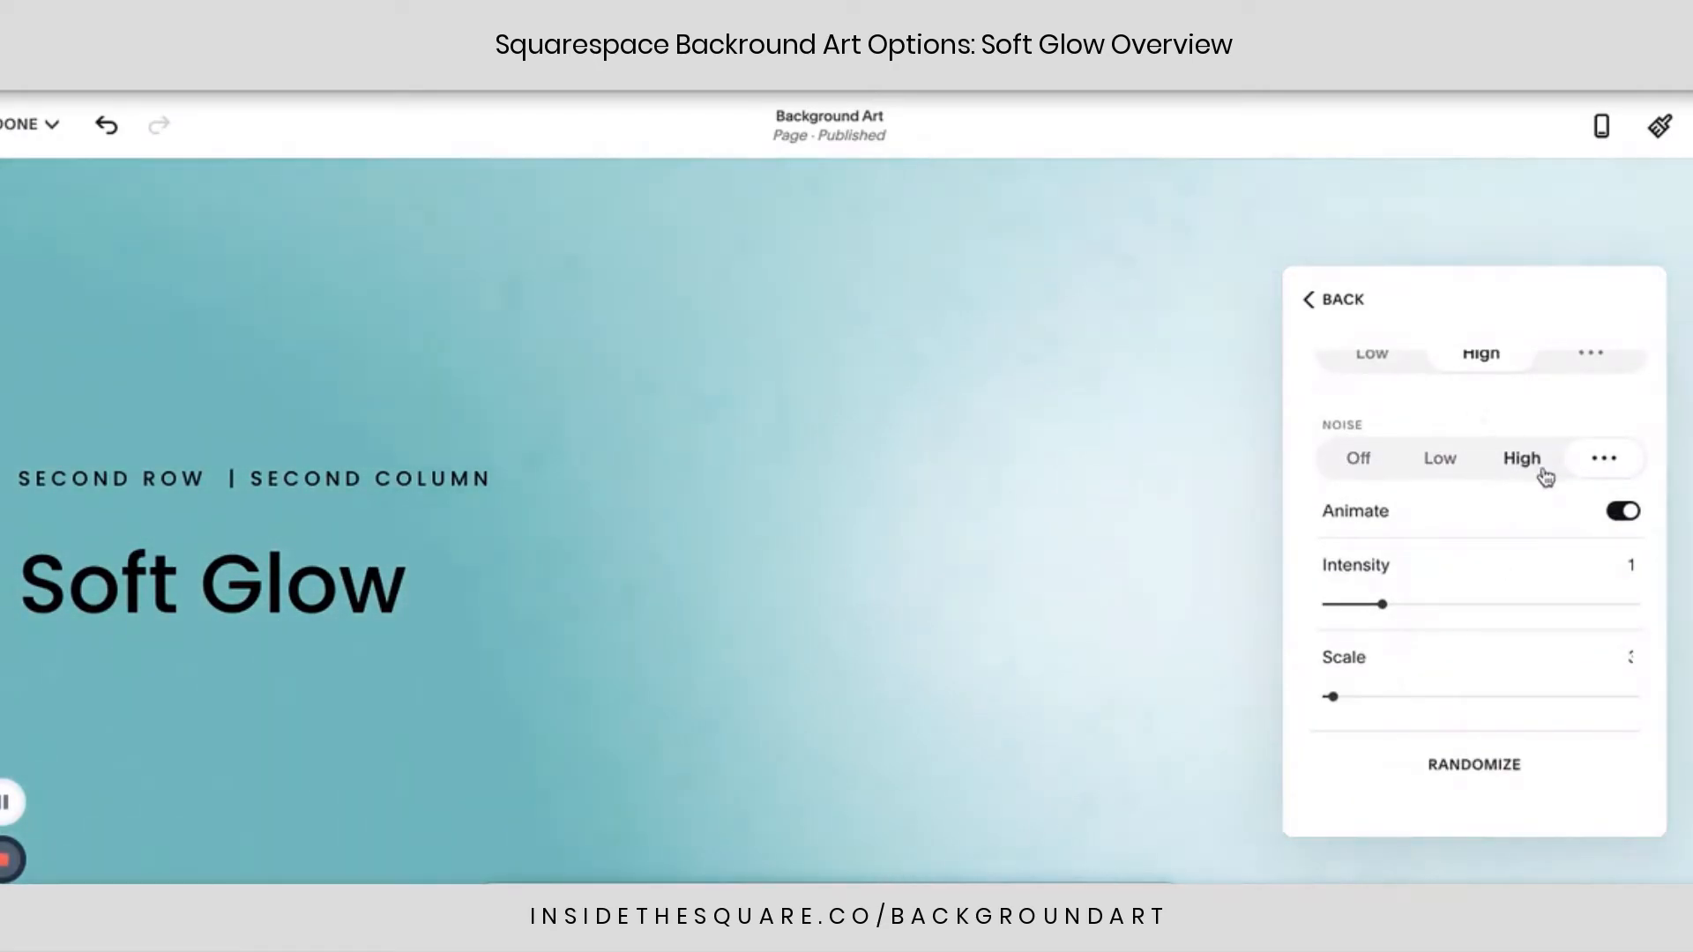
{"action": "scroll", "coordinate": [1475, 535], "scroll_direction": "up", "scroll_amount": 3}
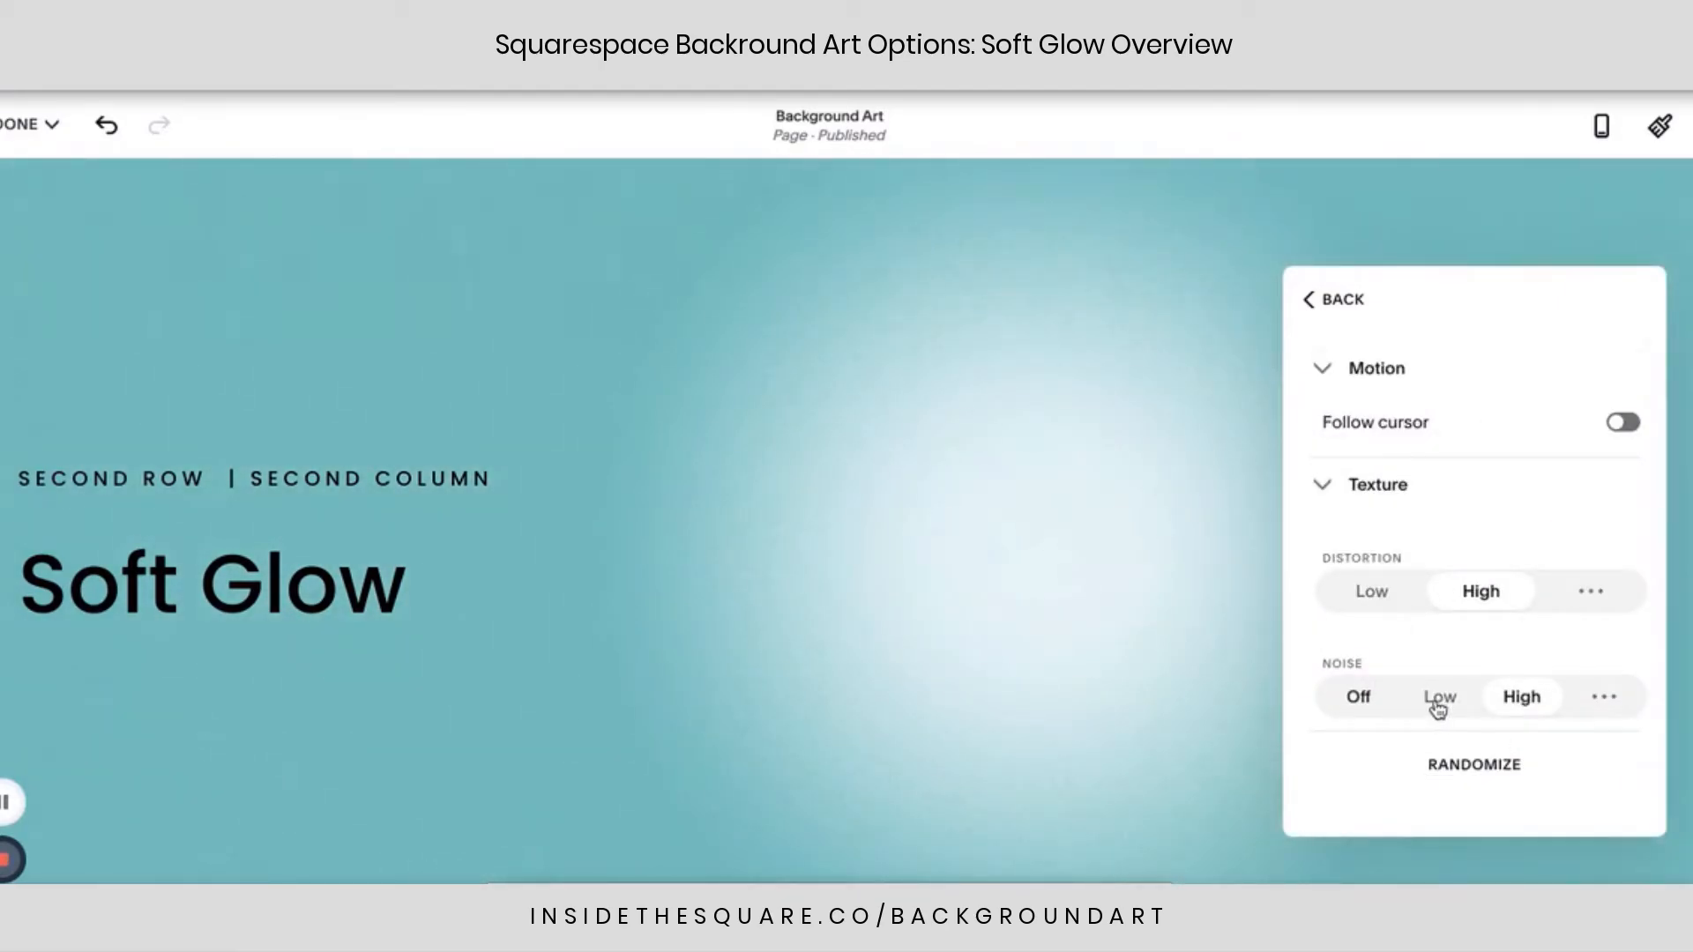
{"action": "left_click", "coordinate": [1359, 698]}
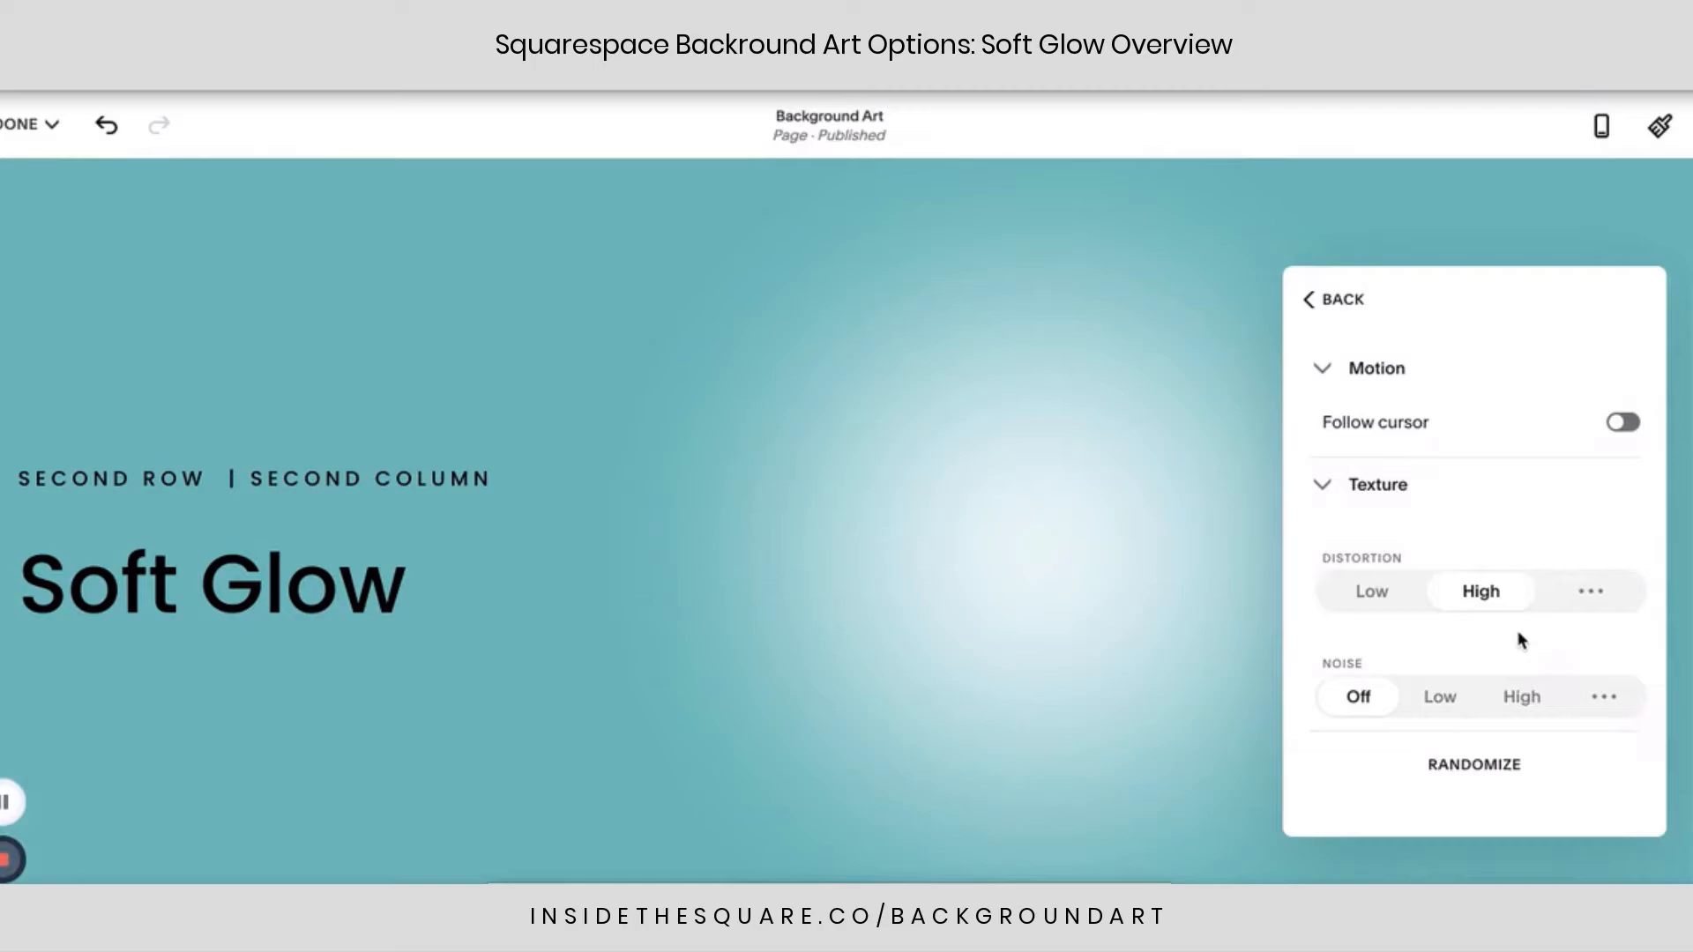
Try custom animated noise with intensity 27 and scale 14, and turn the noise off again.
{"action": "left_click", "coordinate": [1612, 704]}
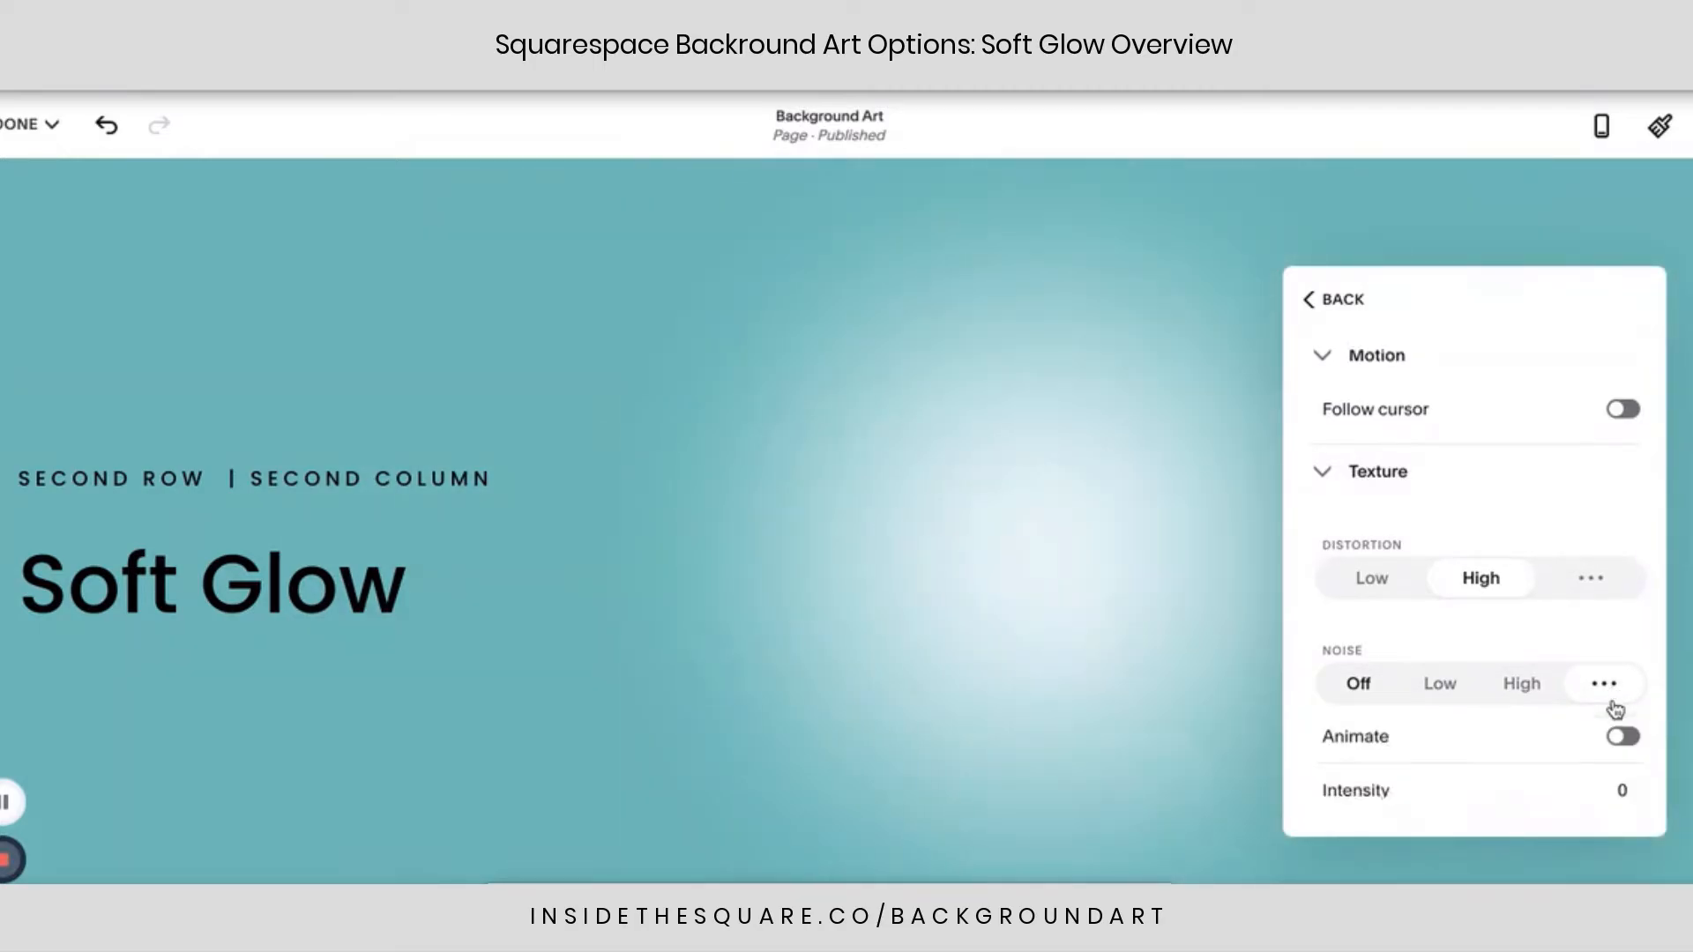
{"action": "scroll", "coordinate": [1540, 672], "scroll_direction": "down", "scroll_amount": 3}
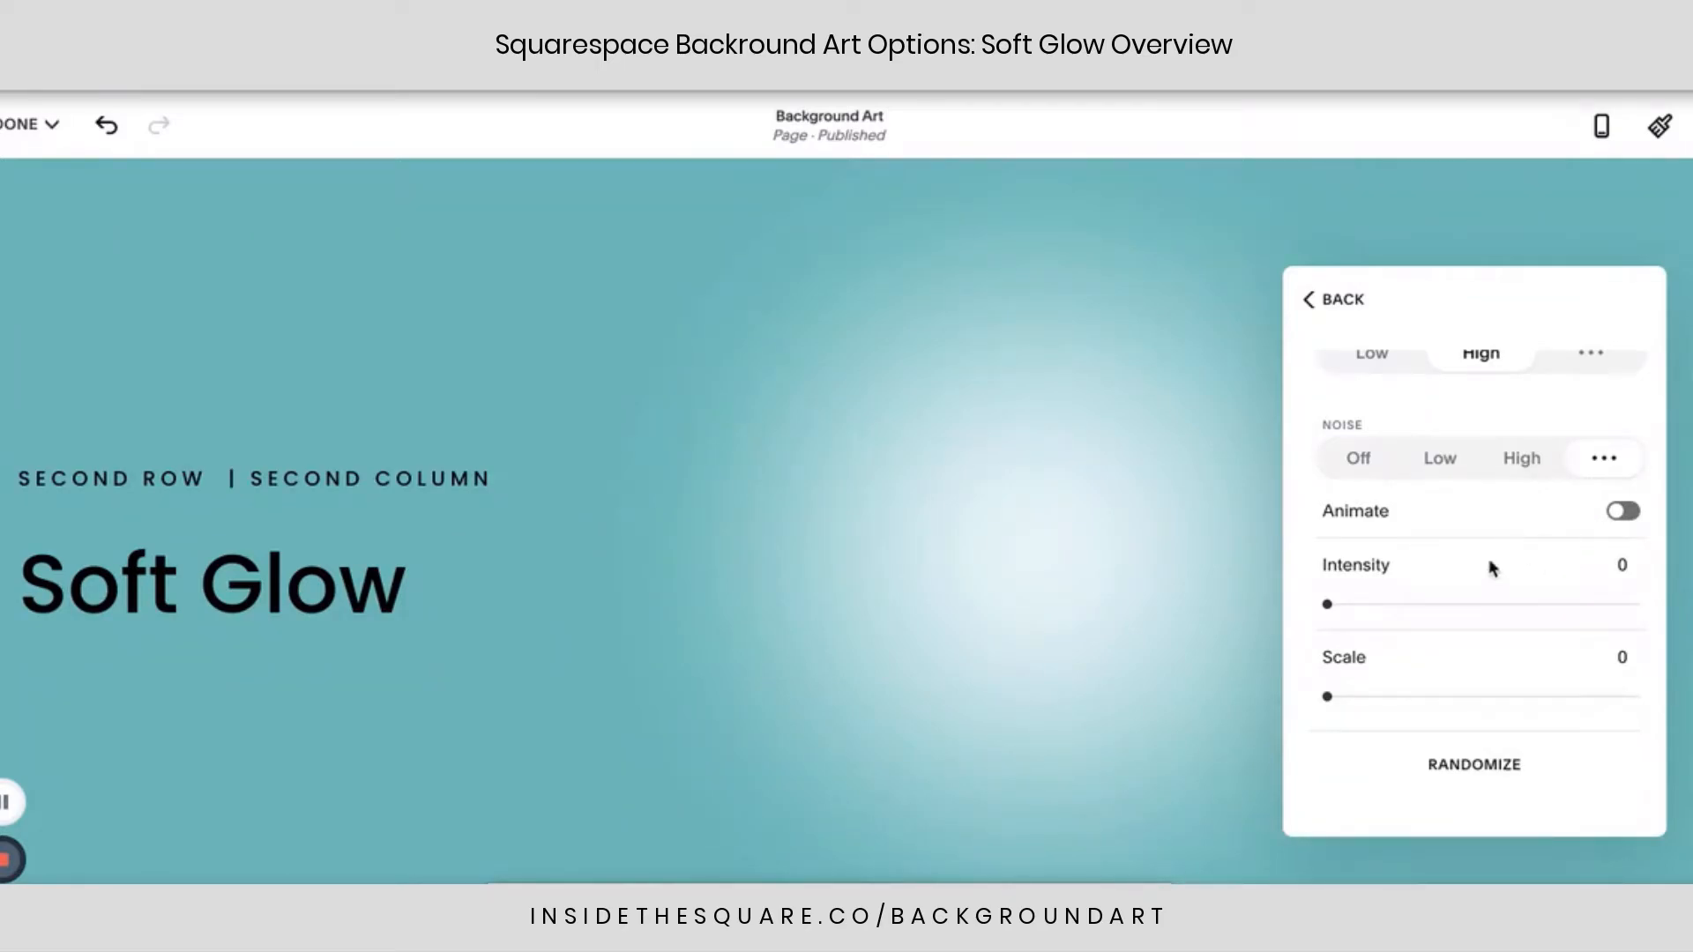
{"action": "left_click", "coordinate": [1618, 510]}
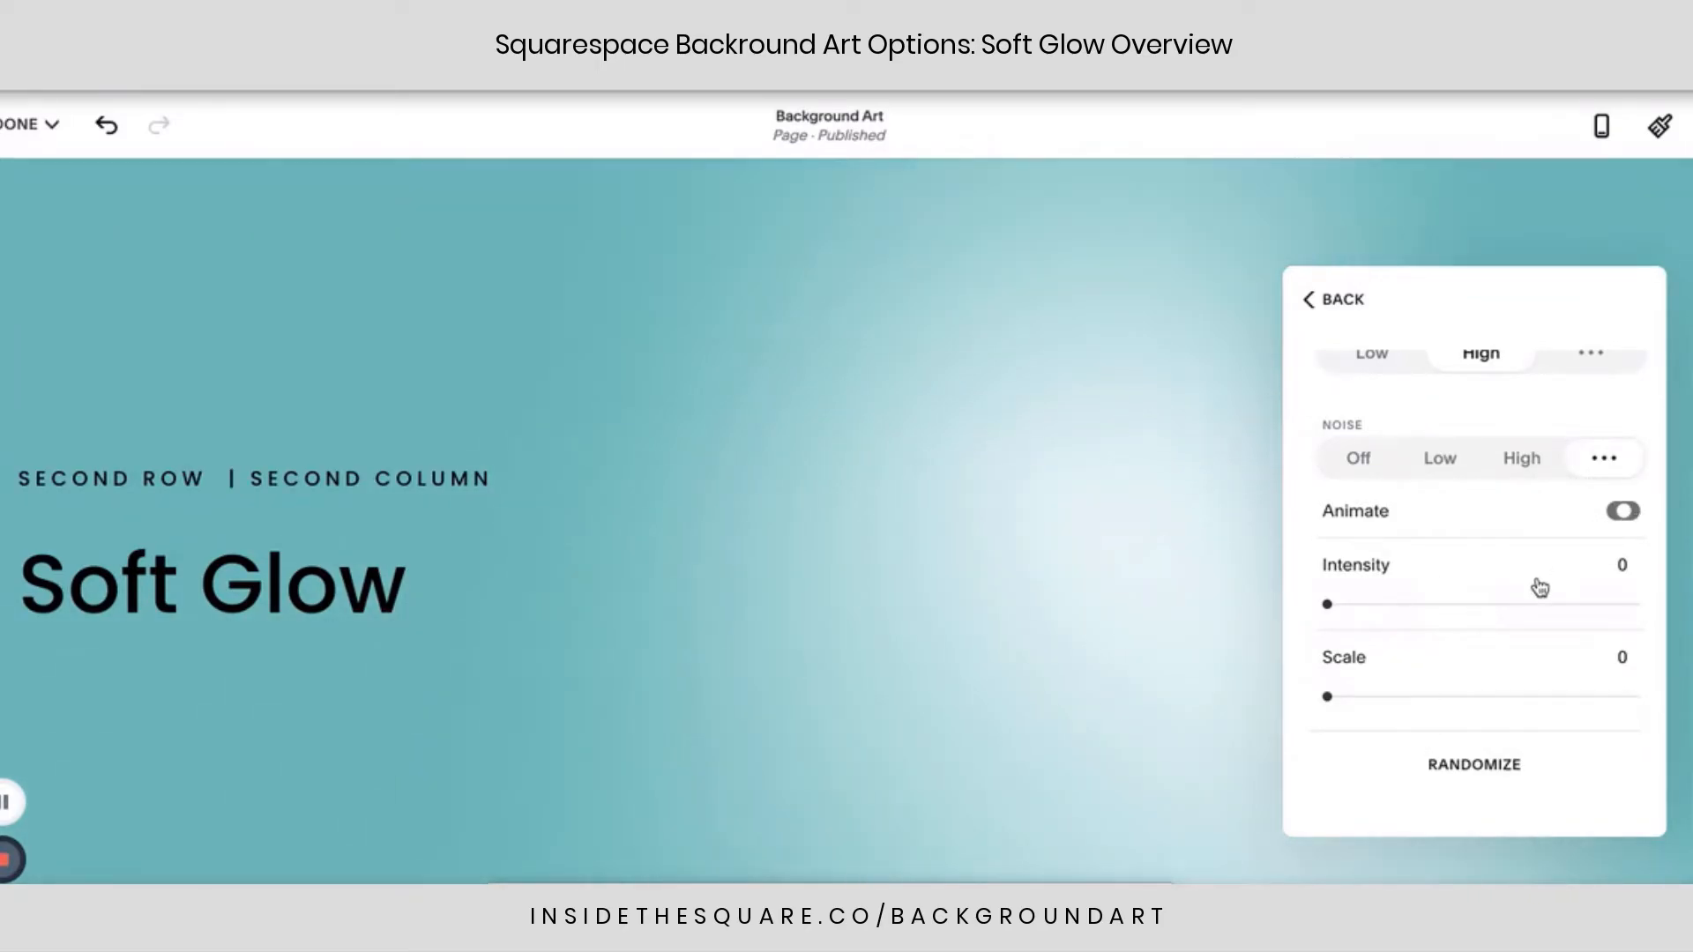
{"action": "left_click", "coordinate": [1411, 603]}
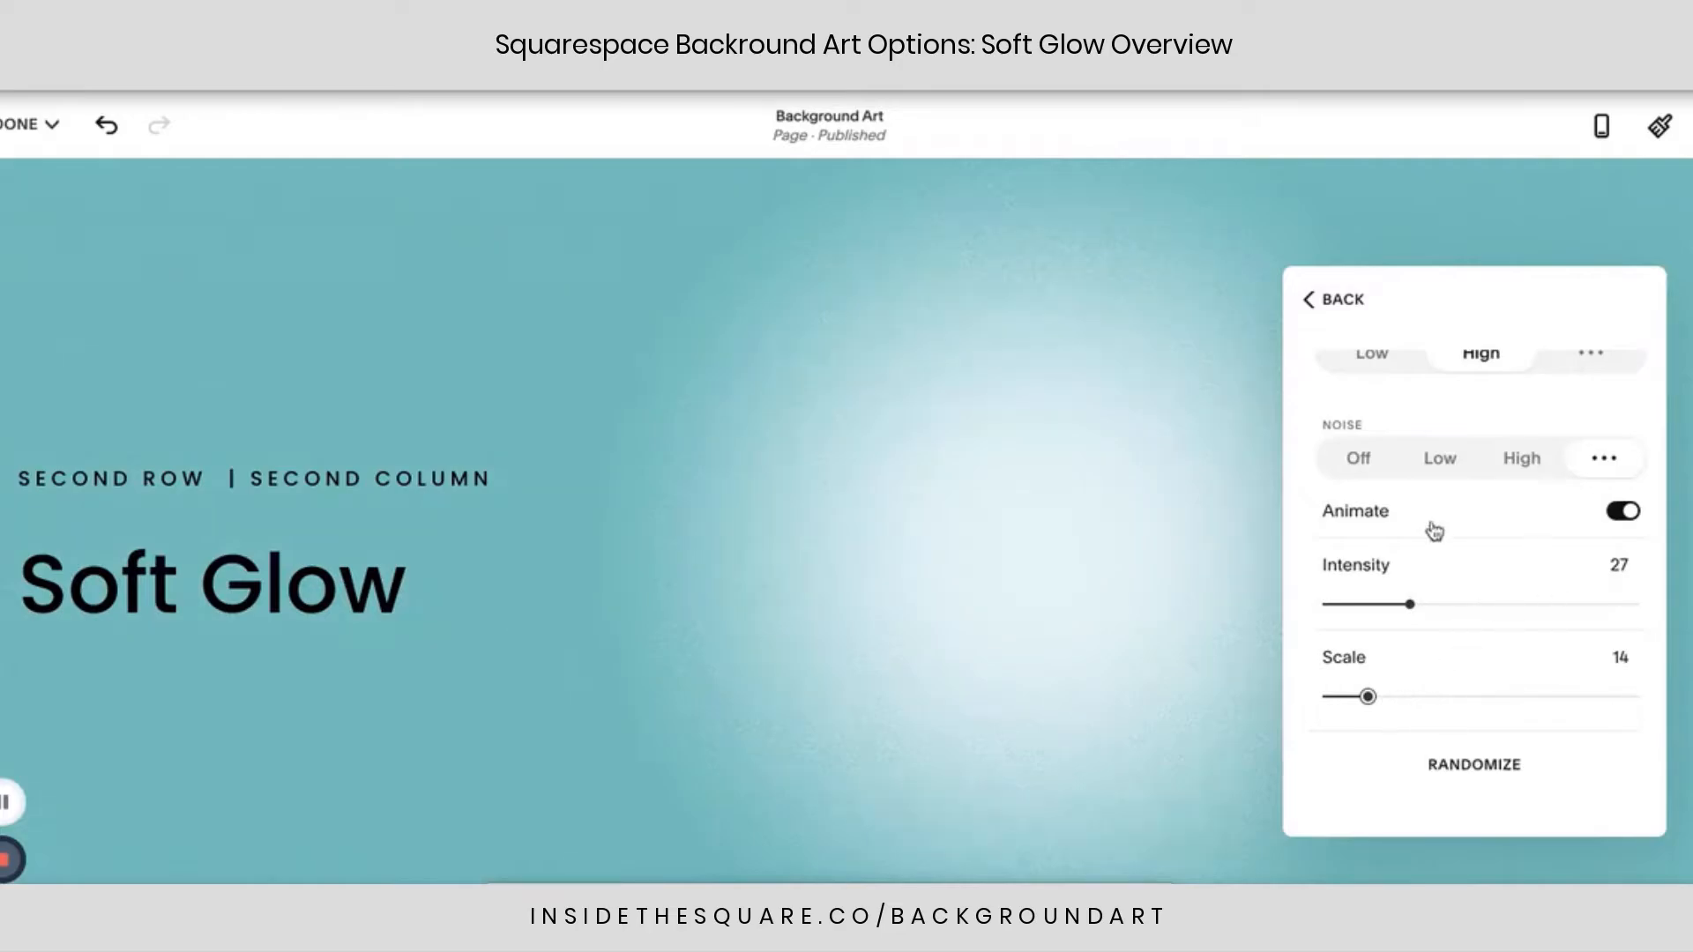
{"action": "left_click", "coordinate": [1360, 460]}
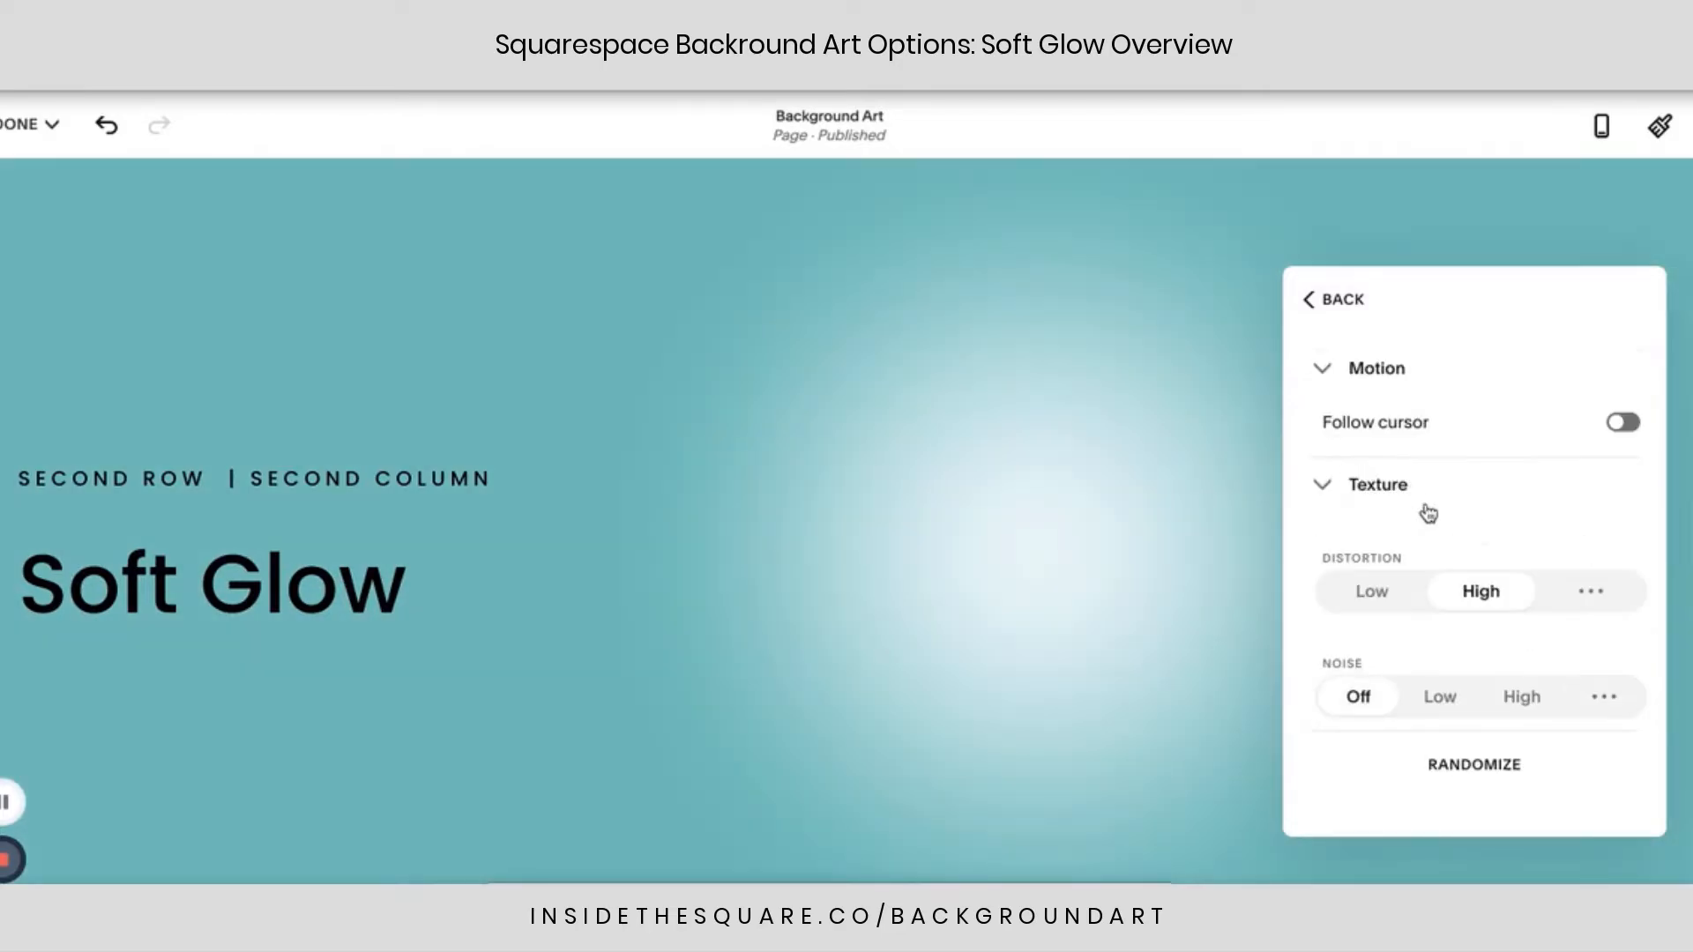
Switch the distortion to custom and review its complexity, direction, intensity, speed, seed, smoothness and morph speed settings.
{"action": "left_click", "coordinate": [1592, 602]}
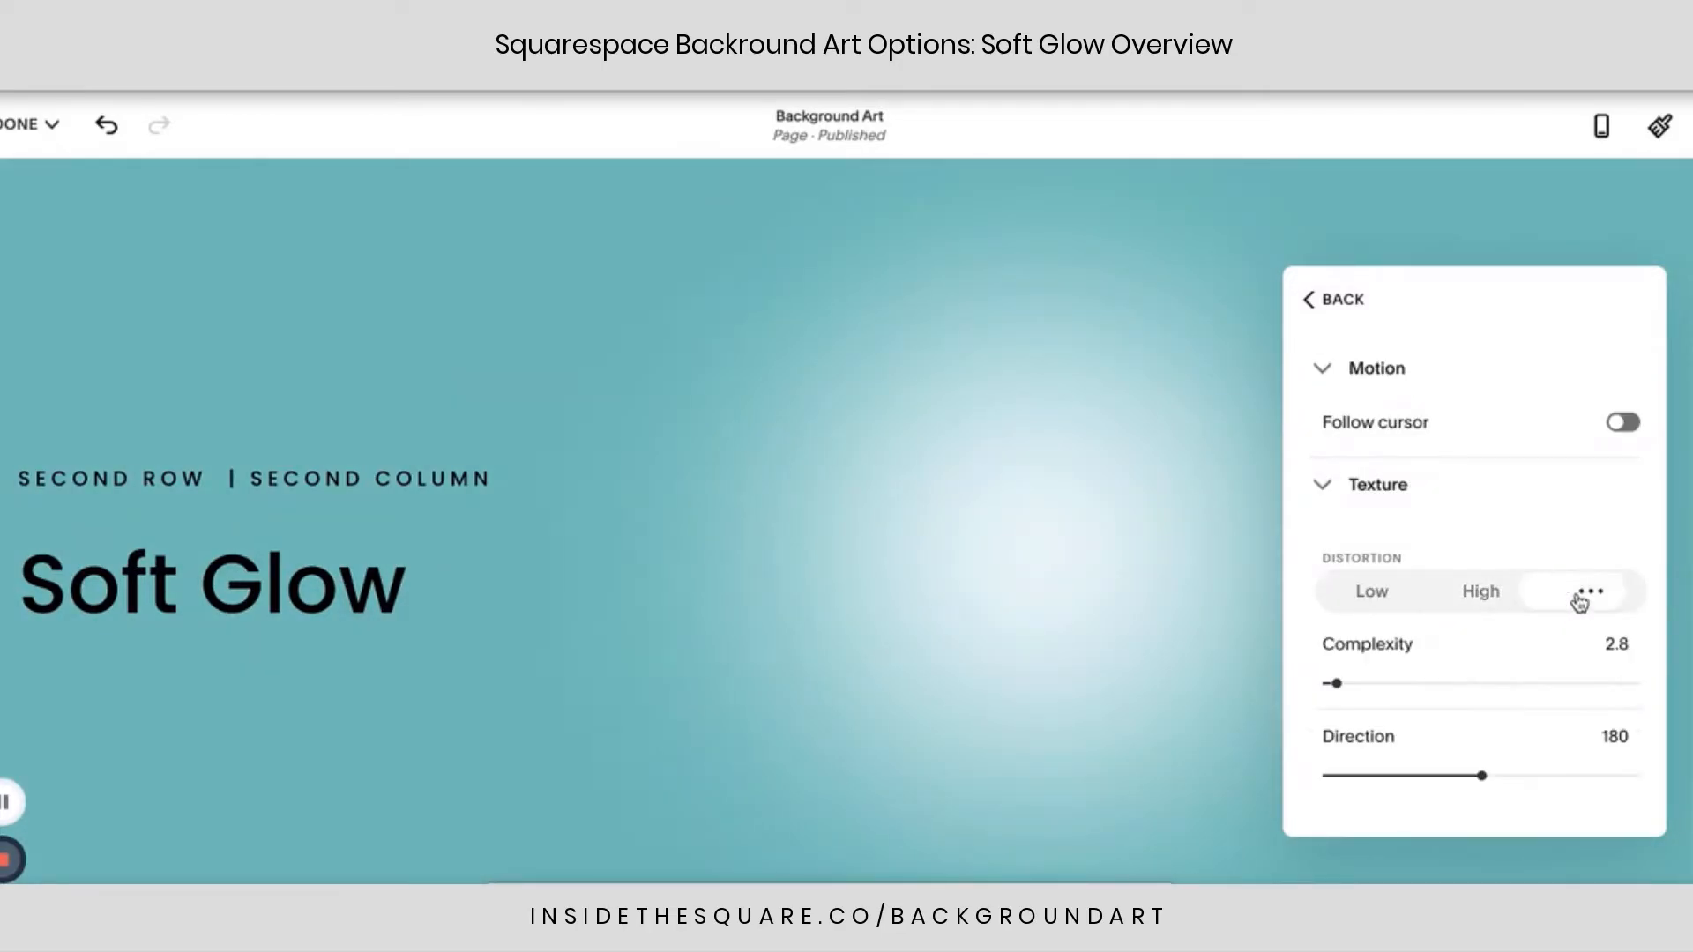
{"action": "scroll", "coordinate": [1510, 627], "scroll_direction": "down", "scroll_amount": 3}
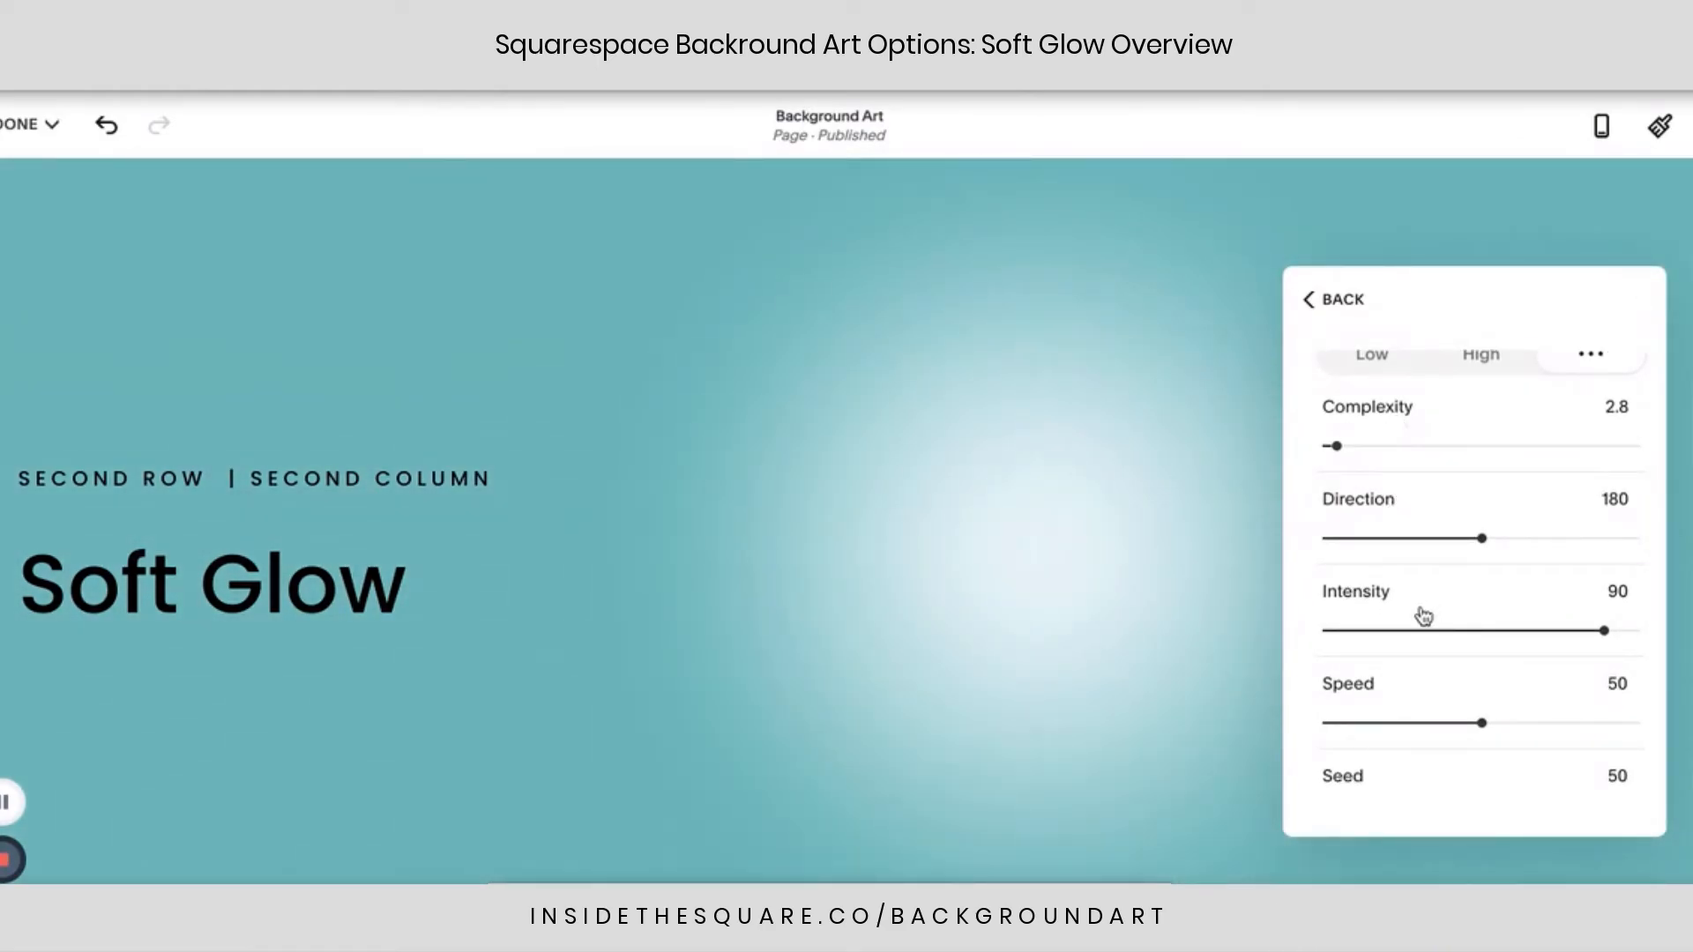
{"action": "scroll", "coordinate": [1411, 695], "scroll_direction": "down", "scroll_amount": 3}
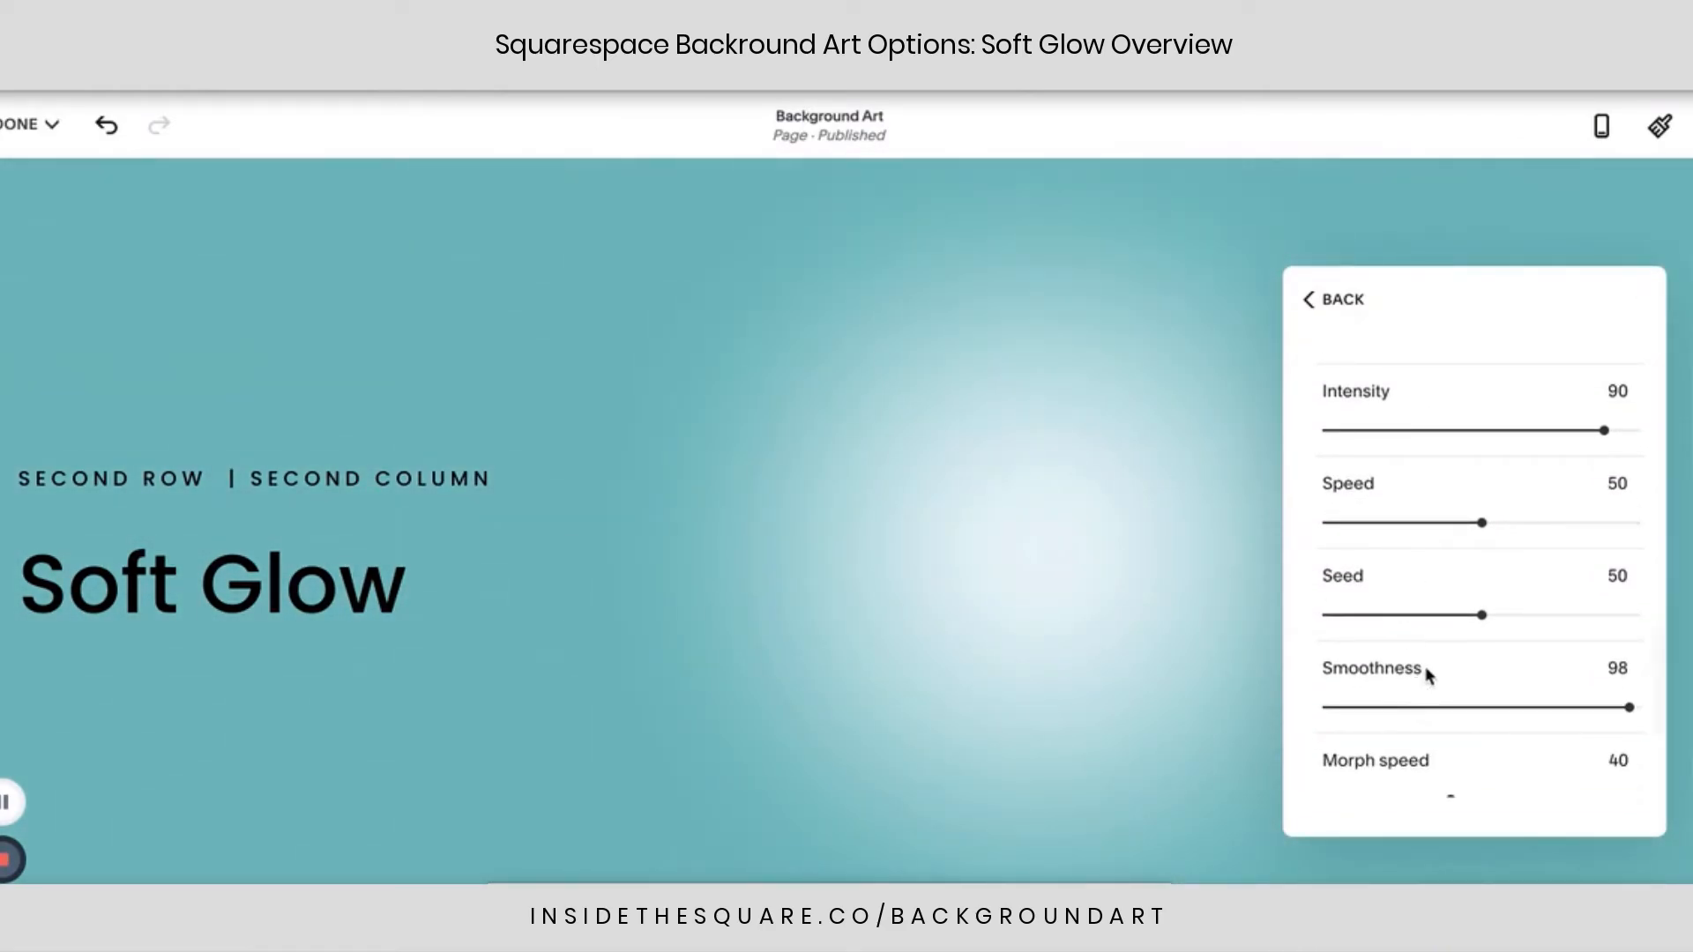
{"action": "scroll", "coordinate": [1429, 673], "scroll_direction": "down", "scroll_amount": 2}
{"action": "scroll", "coordinate": [1430, 671], "scroll_direction": "down", "scroll_amount": 1}
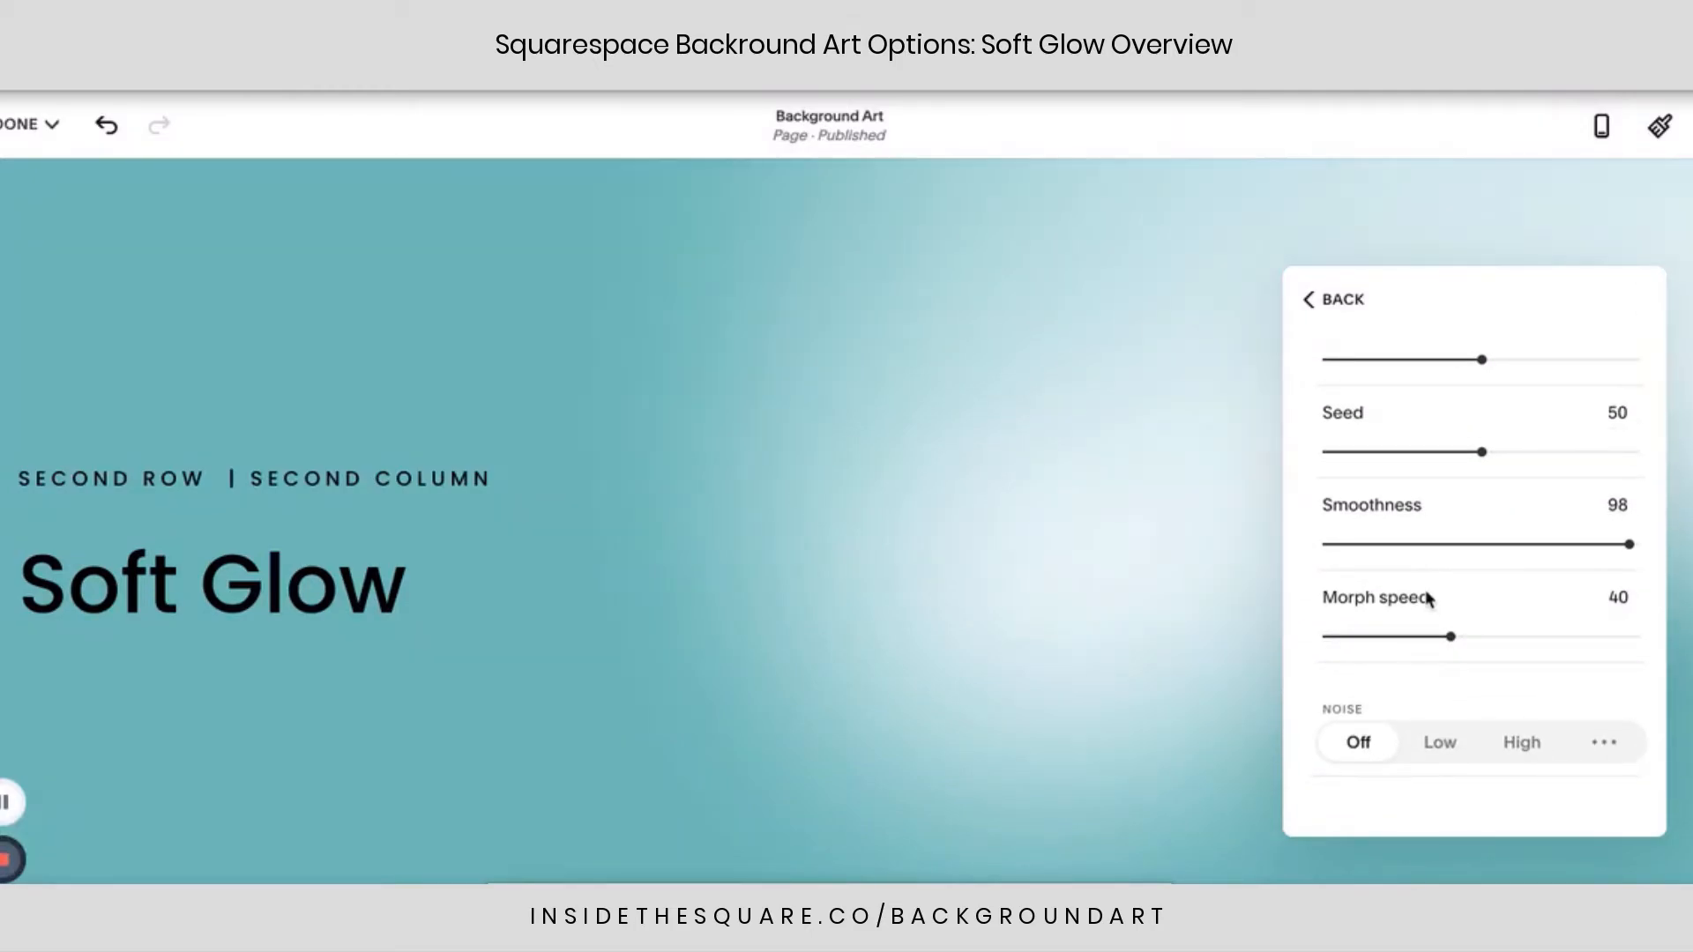
{"action": "scroll", "coordinate": [1429, 599], "scroll_direction": "up", "scroll_amount": 5}
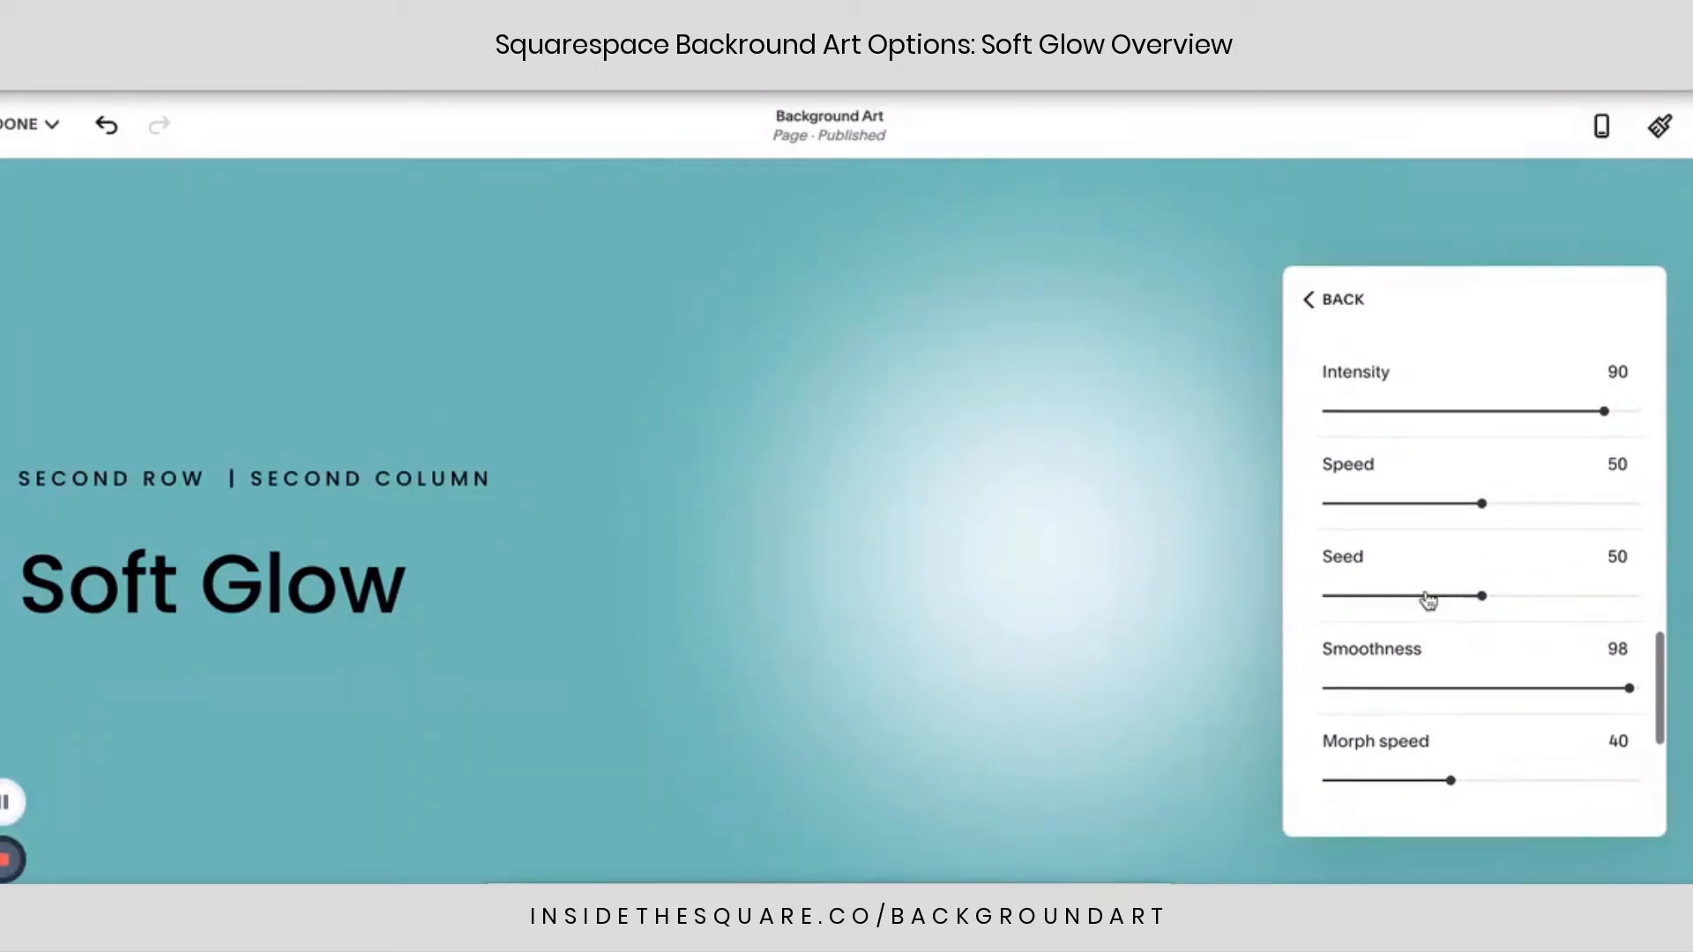
{"action": "scroll", "coordinate": [1430, 600], "scroll_direction": "up", "scroll_amount": 3}
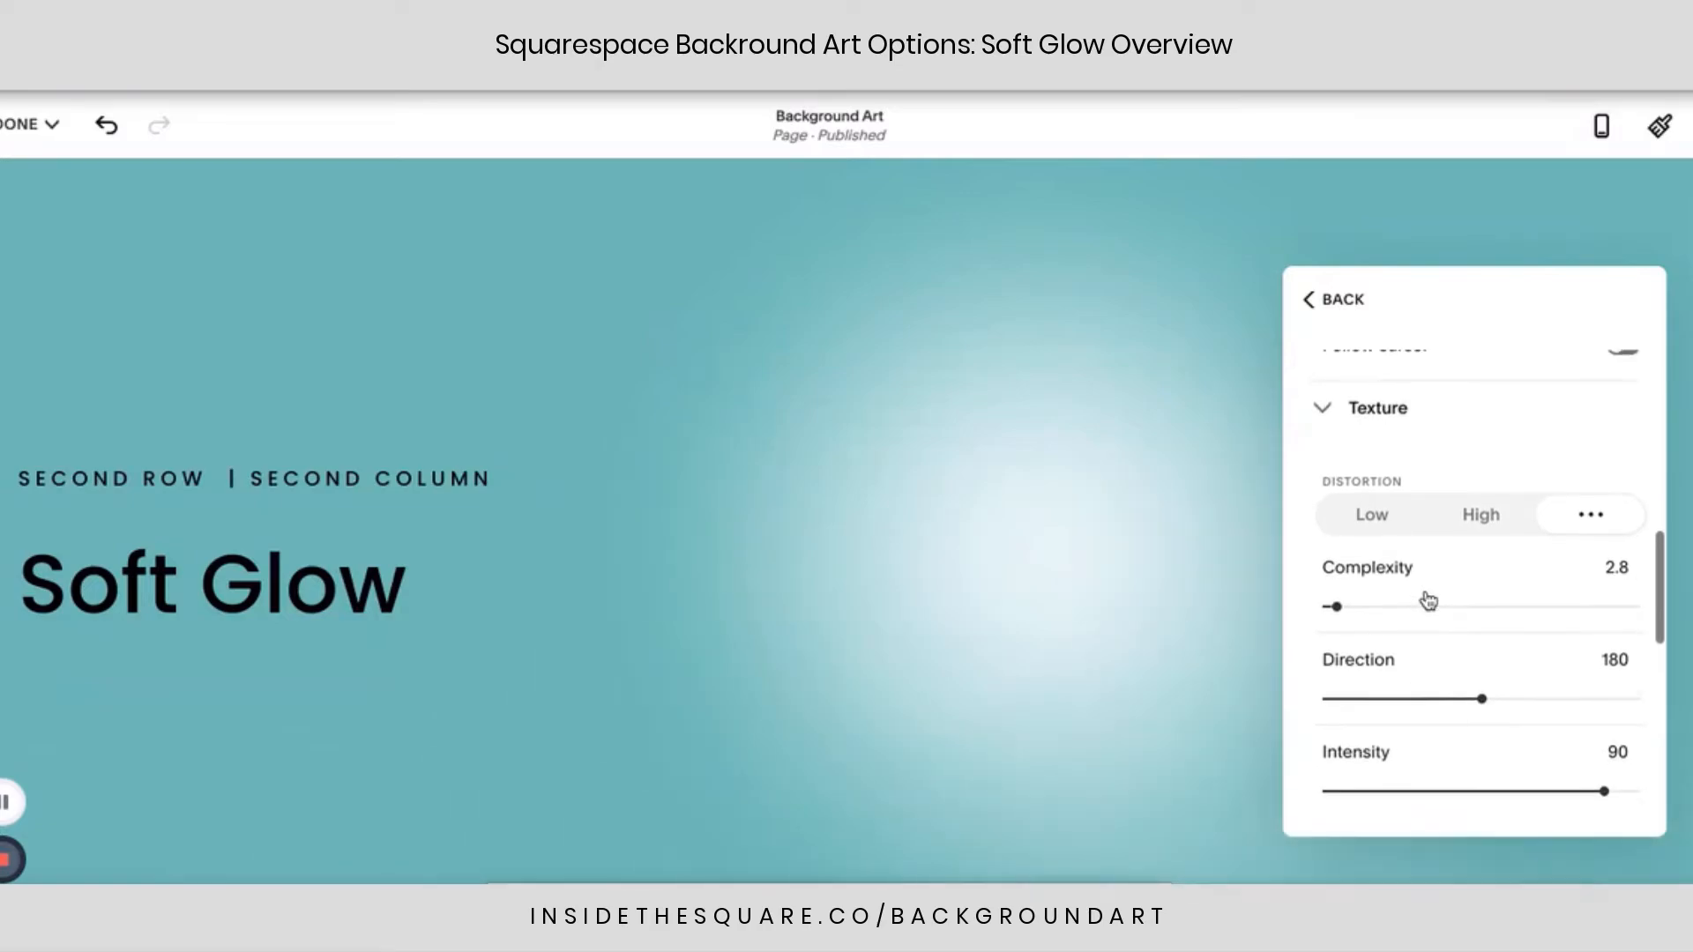
{"action": "scroll", "coordinate": [1429, 600], "scroll_direction": "down", "scroll_amount": 10}
{"action": "scroll", "coordinate": [1430, 599], "scroll_direction": "down", "scroll_amount": 2}
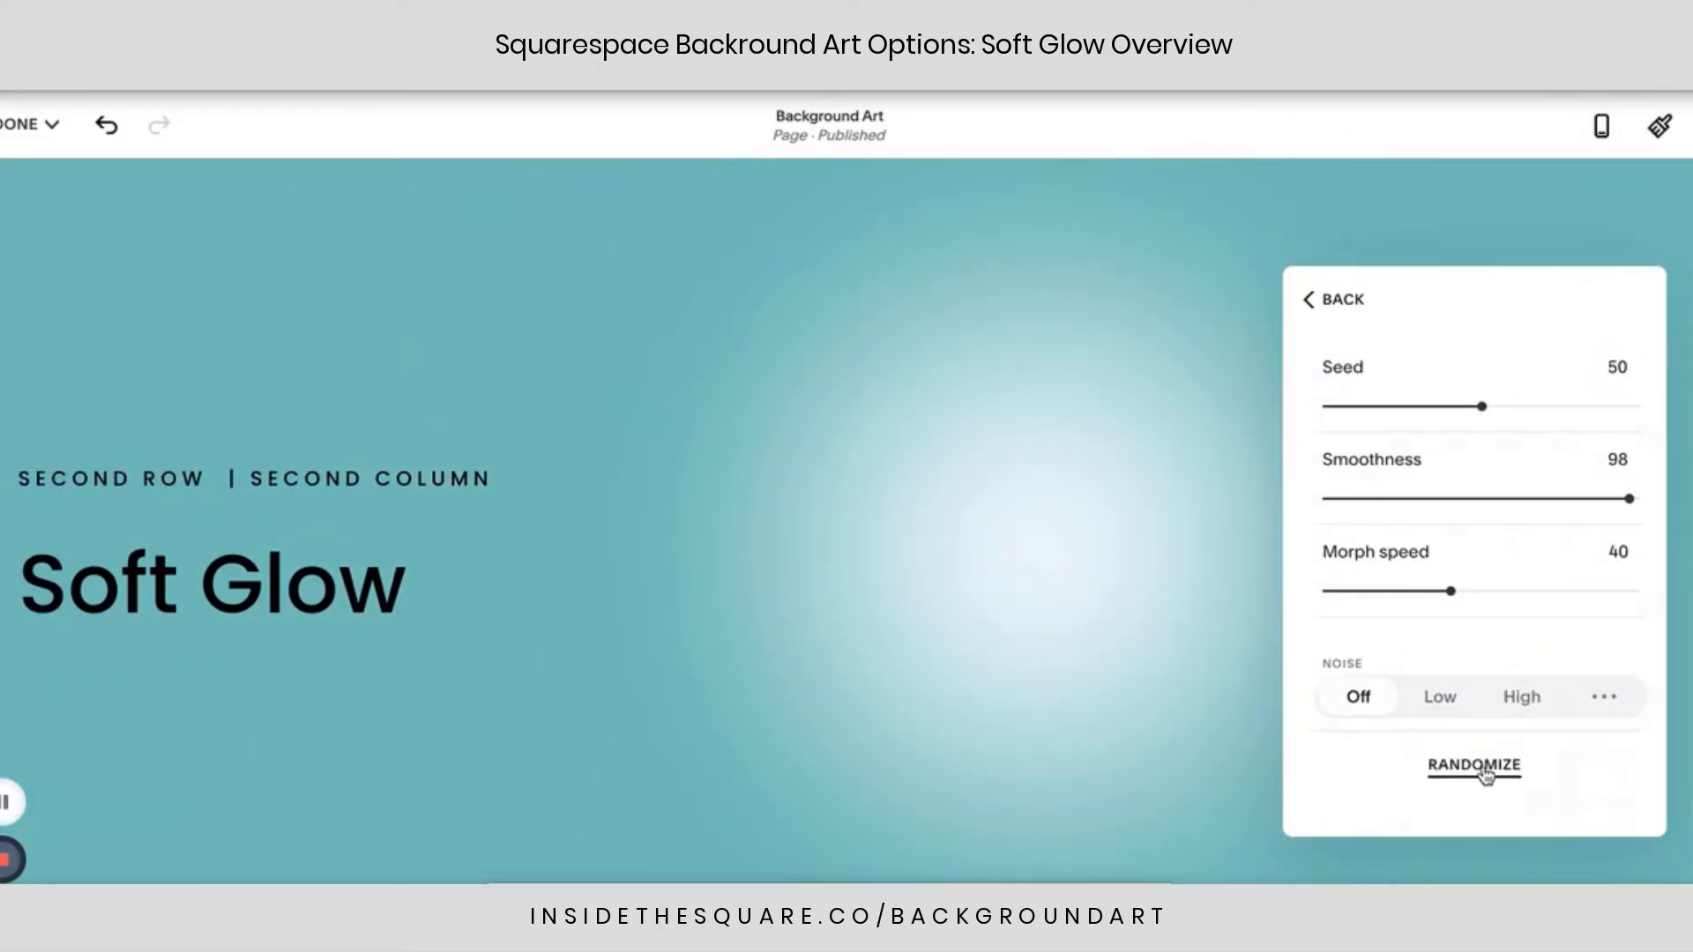
Randomize the Soft Glow art and collapse the Shape and size, Motion and Texture settings.
{"action": "left_click", "coordinate": [1486, 772]}
{"action": "scroll", "coordinate": [1502, 701], "scroll_direction": "up", "scroll_amount": 8}
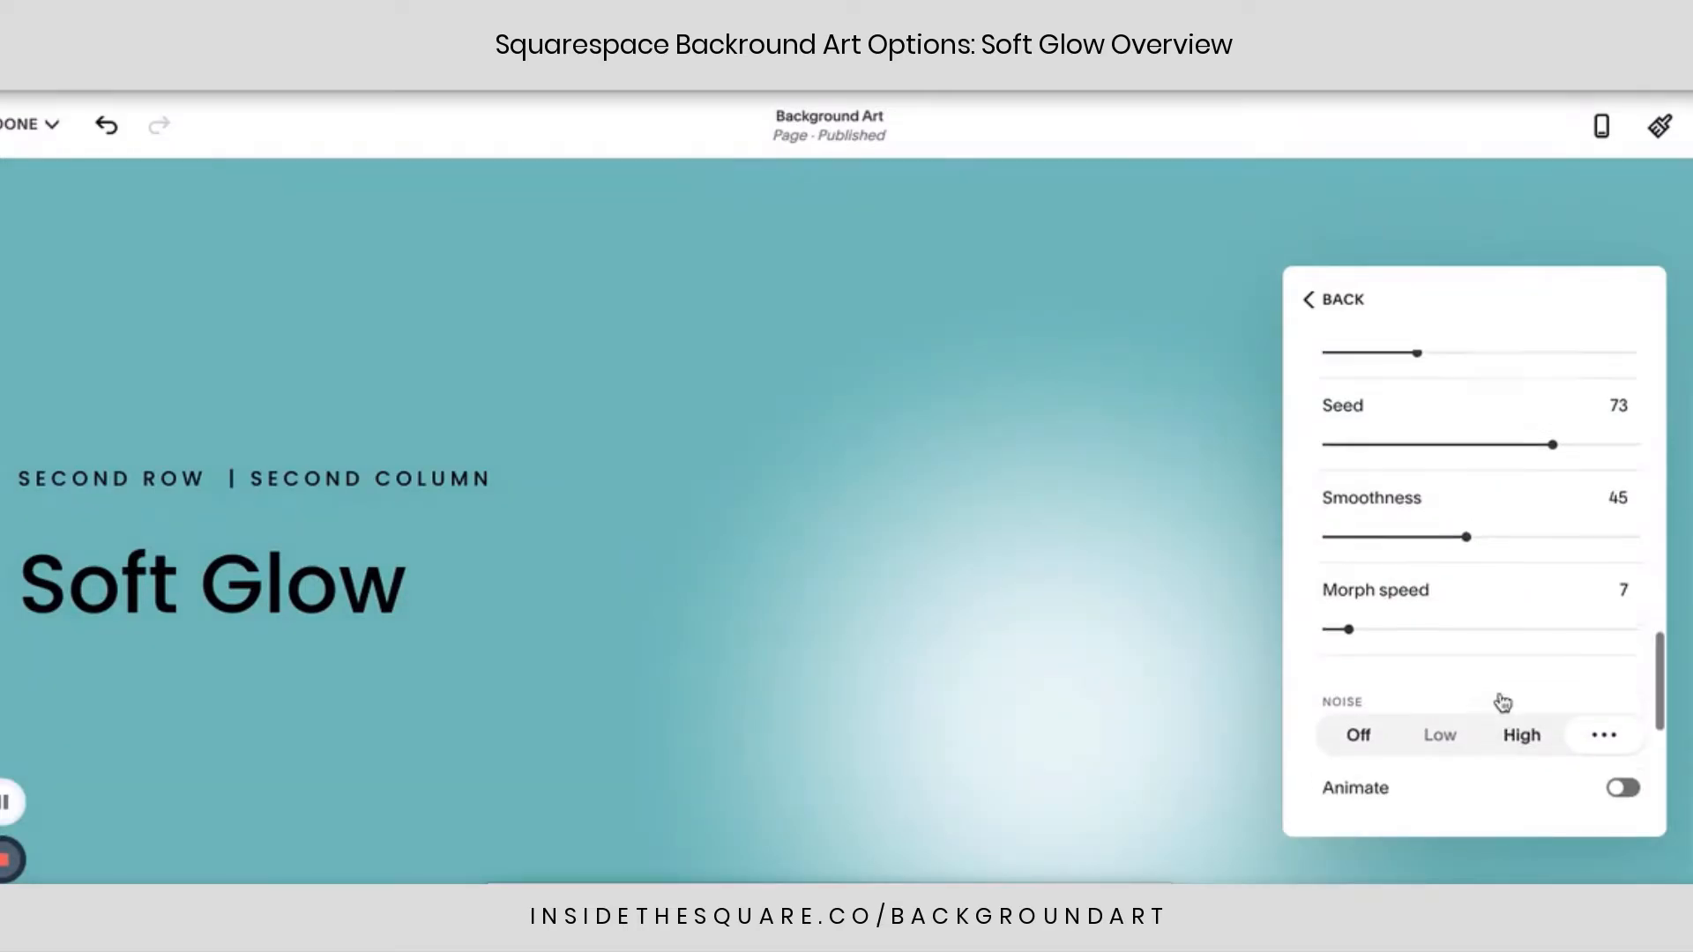
{"action": "scroll", "coordinate": [1503, 701], "scroll_direction": "up", "scroll_amount": 1}
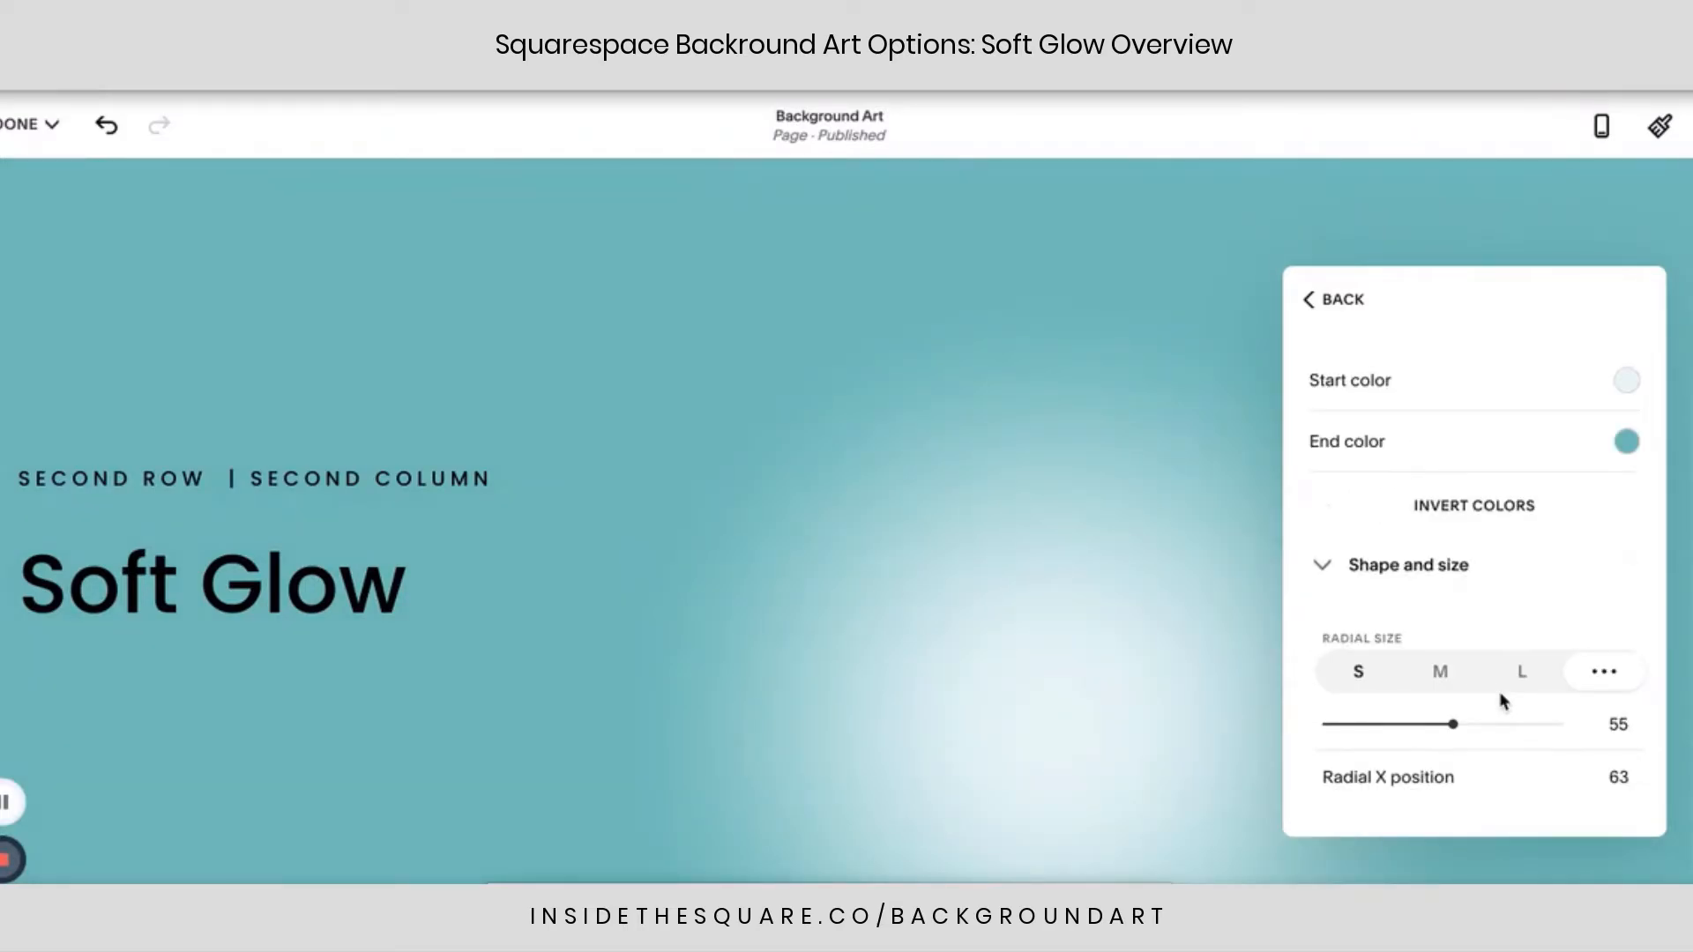
{"action": "left_click", "coordinate": [1336, 574]}
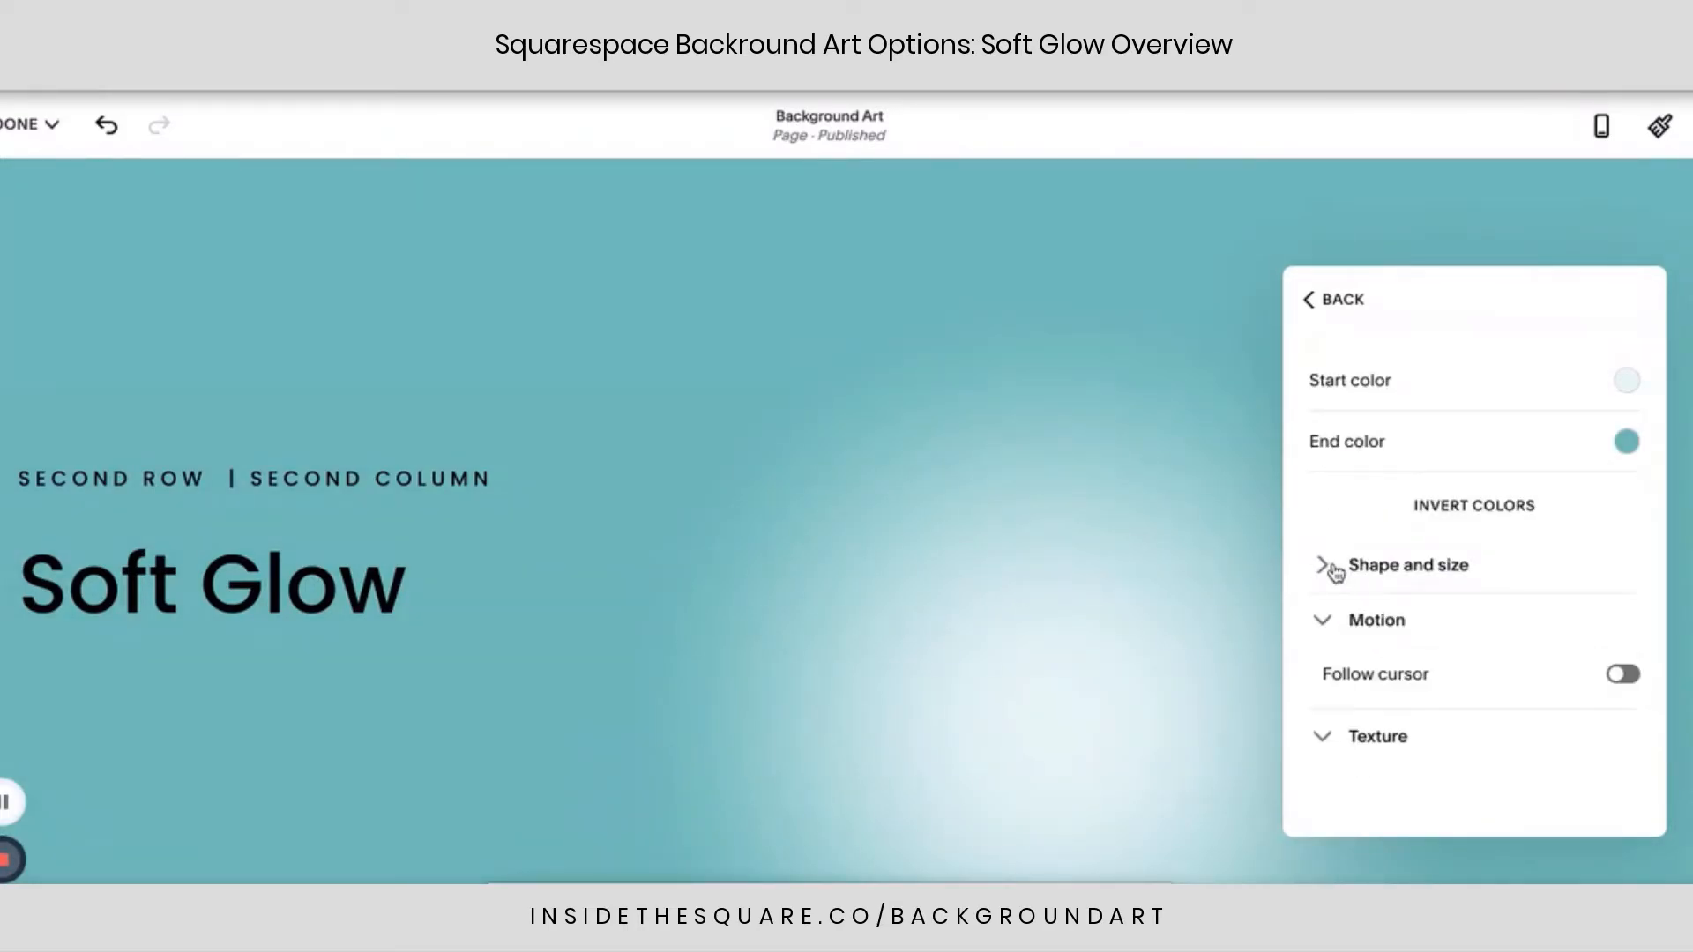
{"action": "left_click", "coordinate": [1325, 621]}
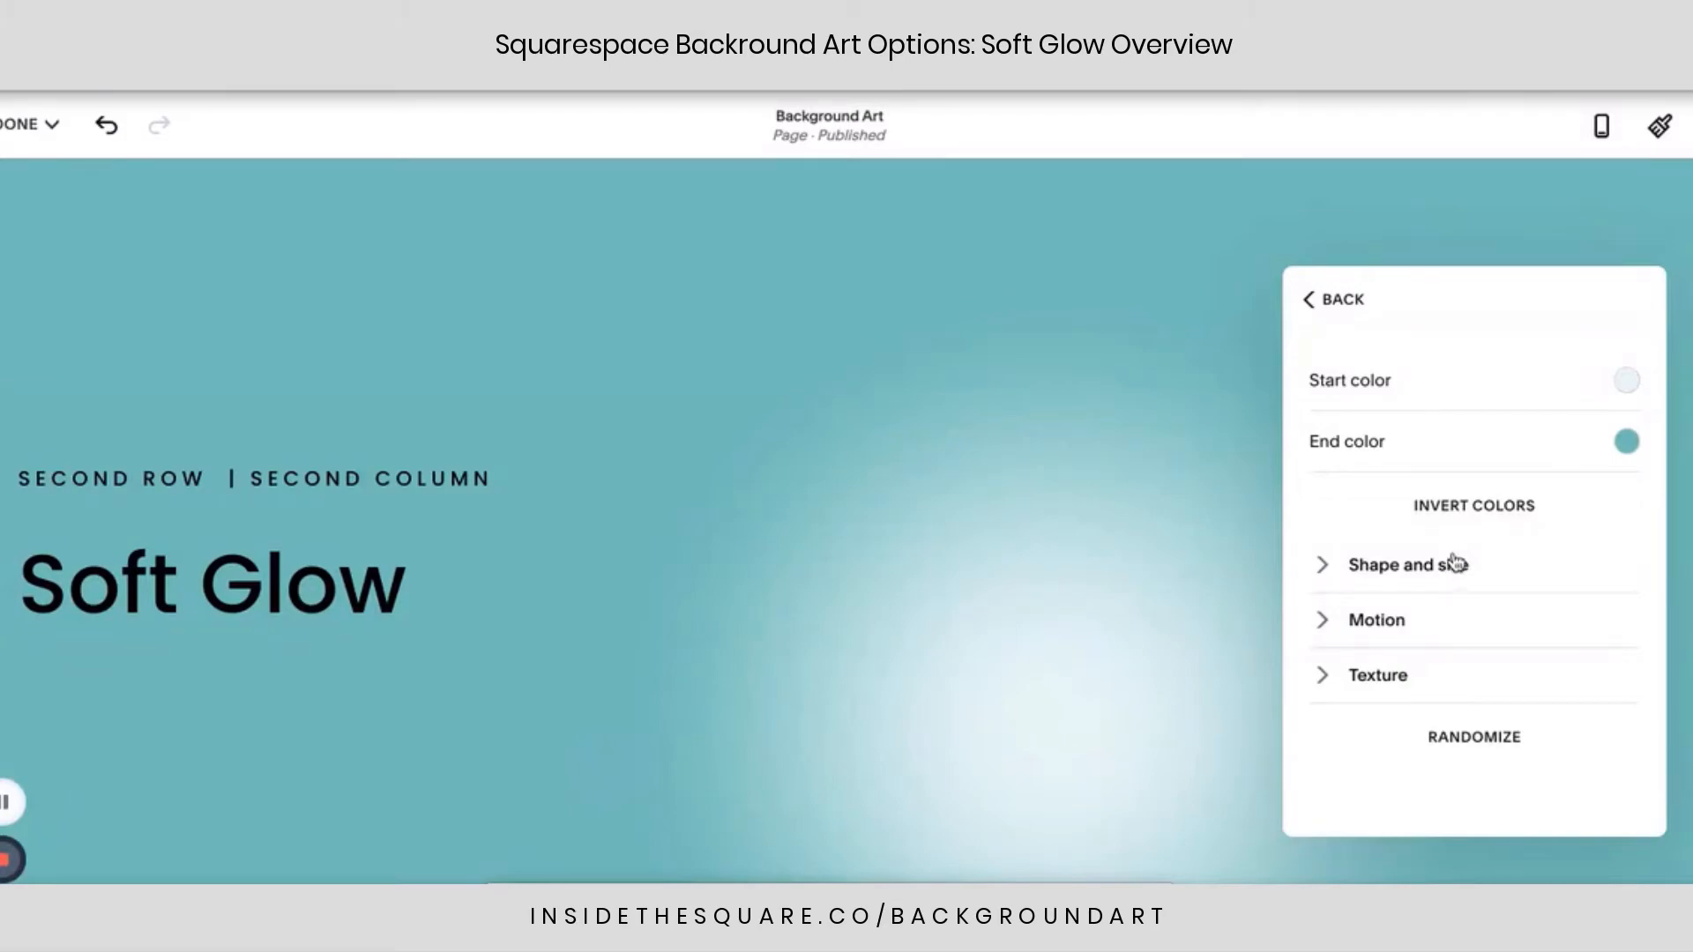
Reopen the section's background art options and apply the third Soft Glow preset.
{"action": "left_click", "coordinate": [1108, 305]}
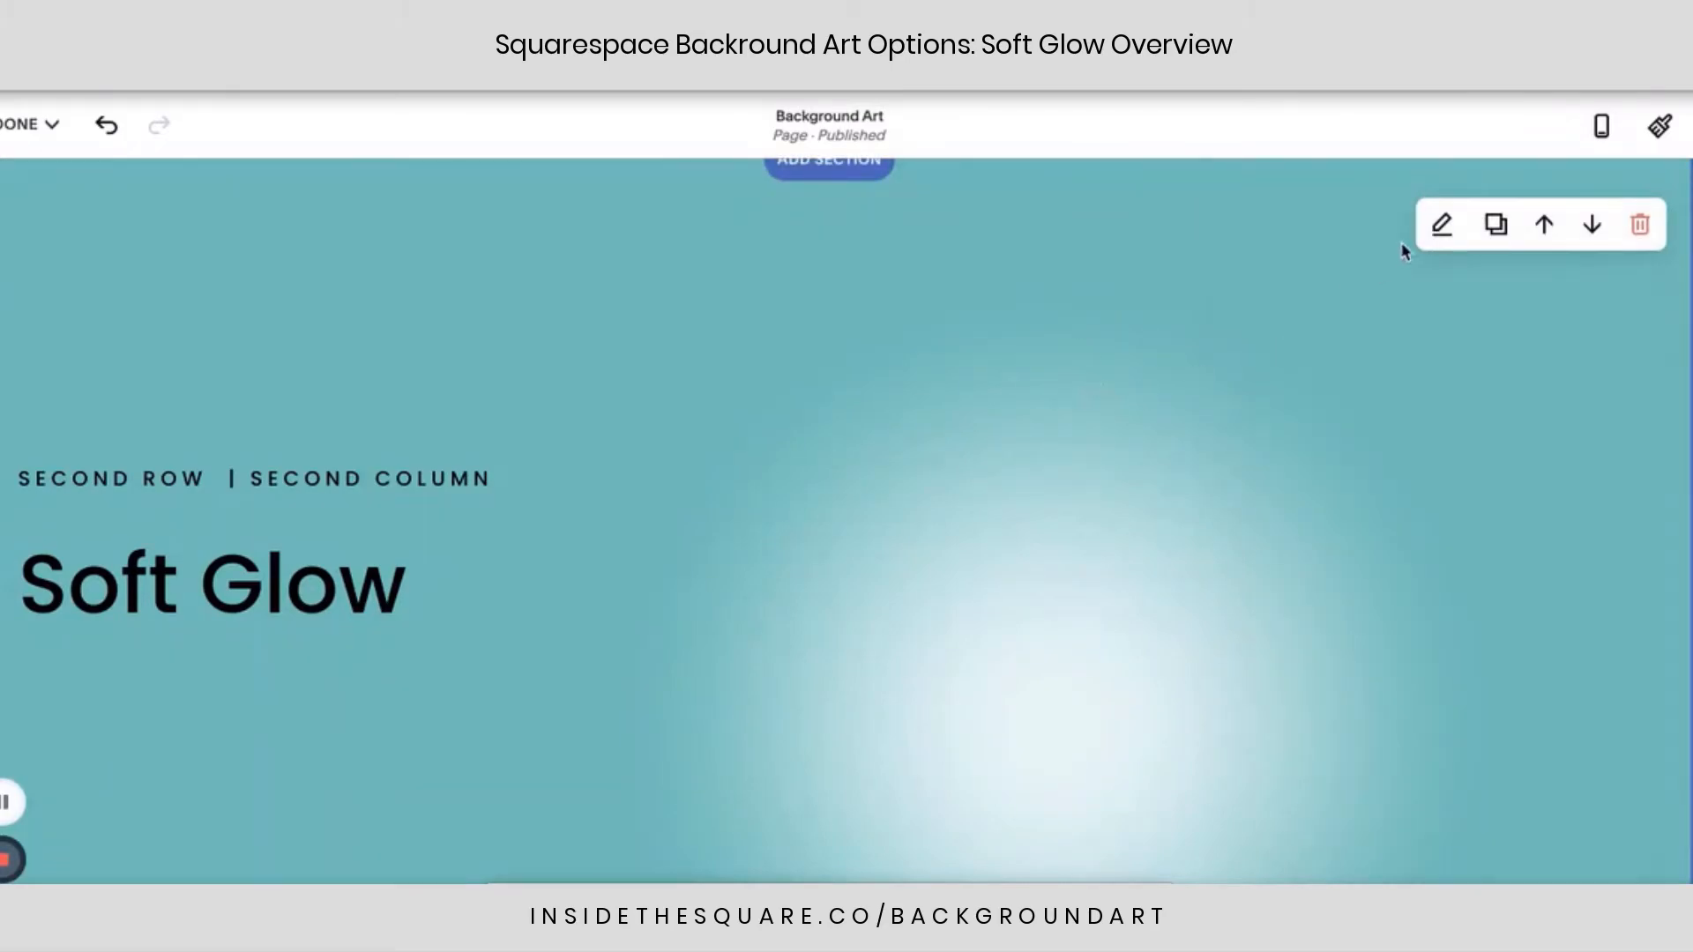
{"action": "left_click", "coordinate": [1443, 227]}
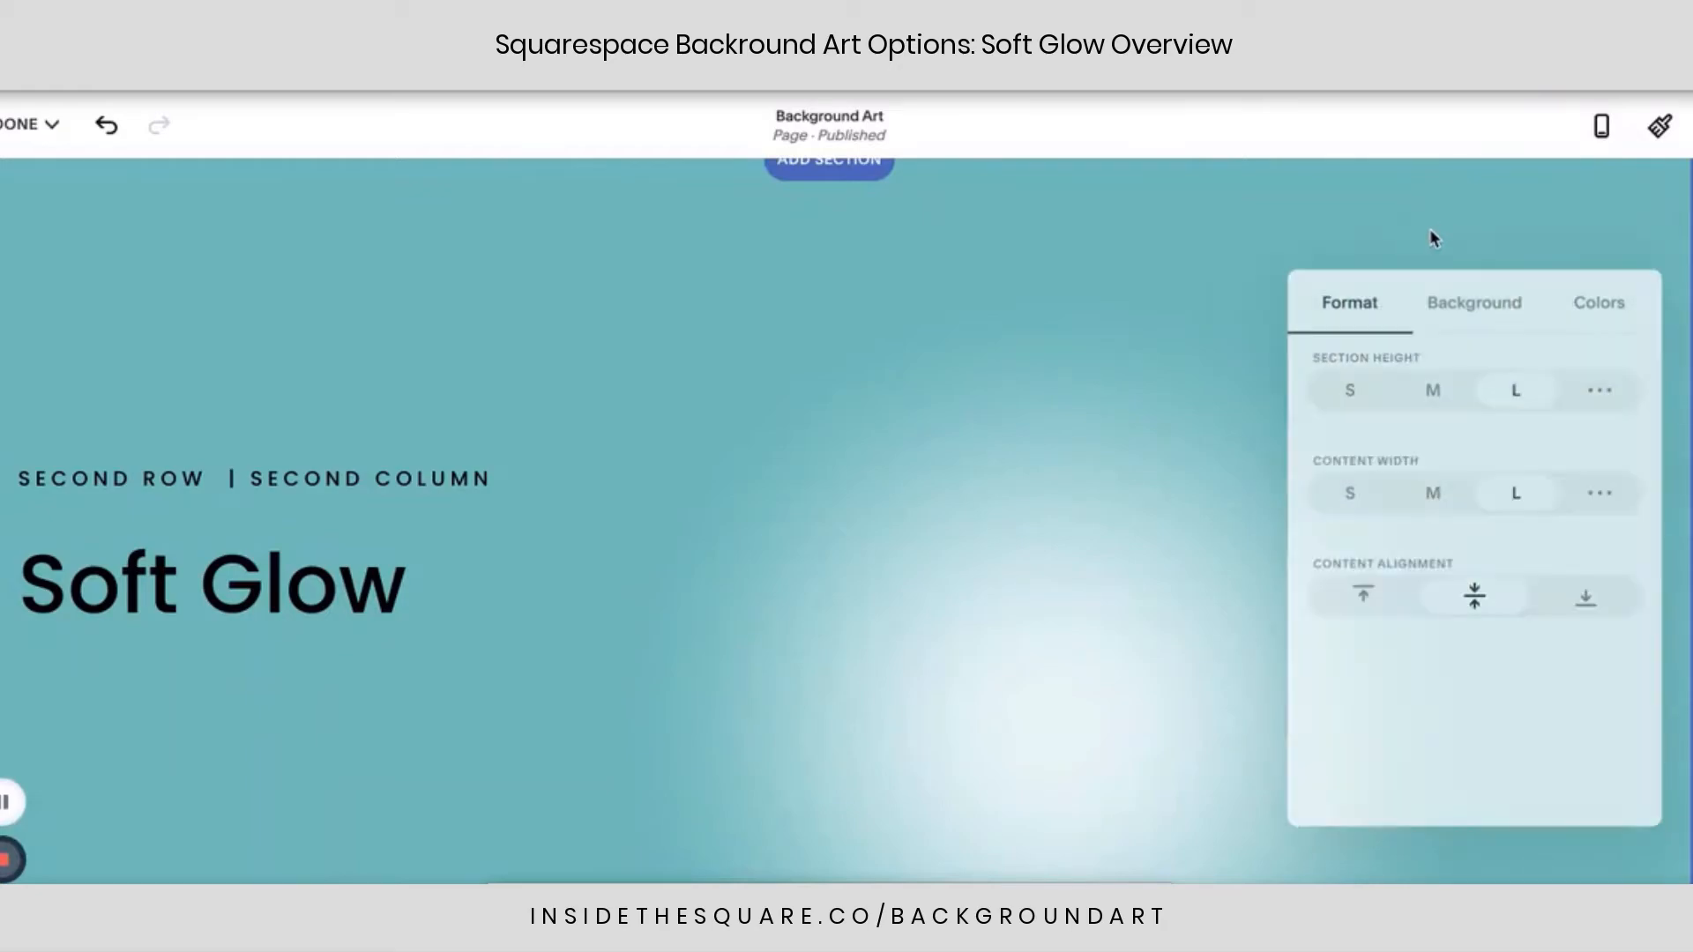
{"action": "left_click", "coordinate": [1453, 303]}
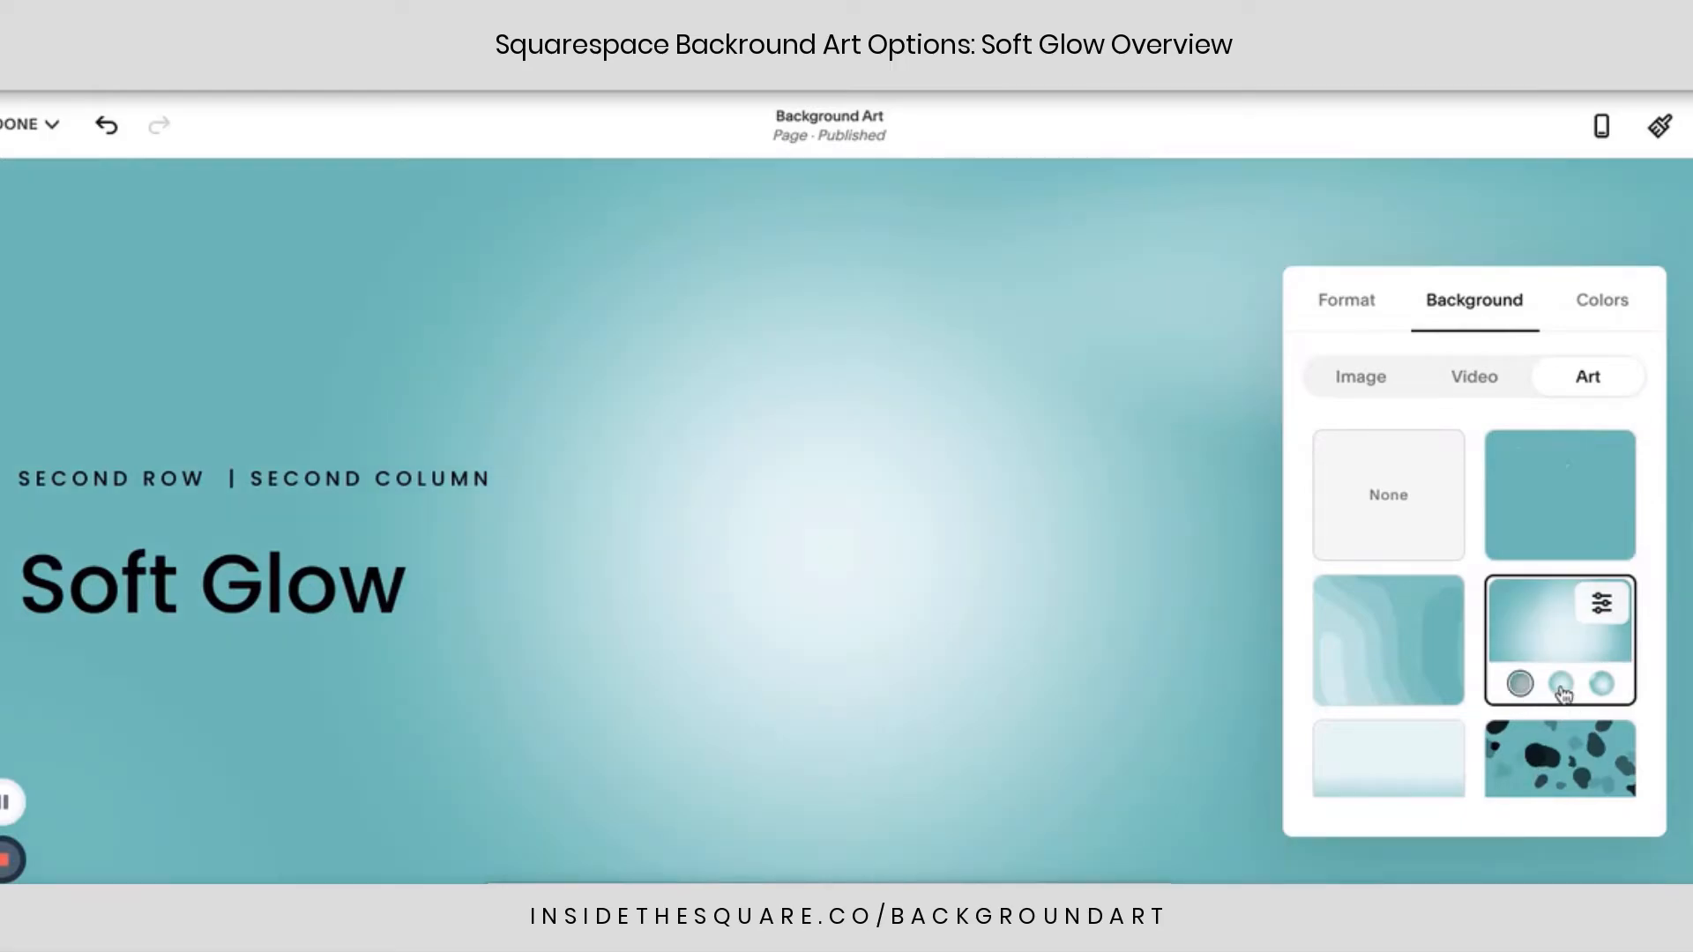
{"action": "left_click", "coordinate": [1603, 685]}
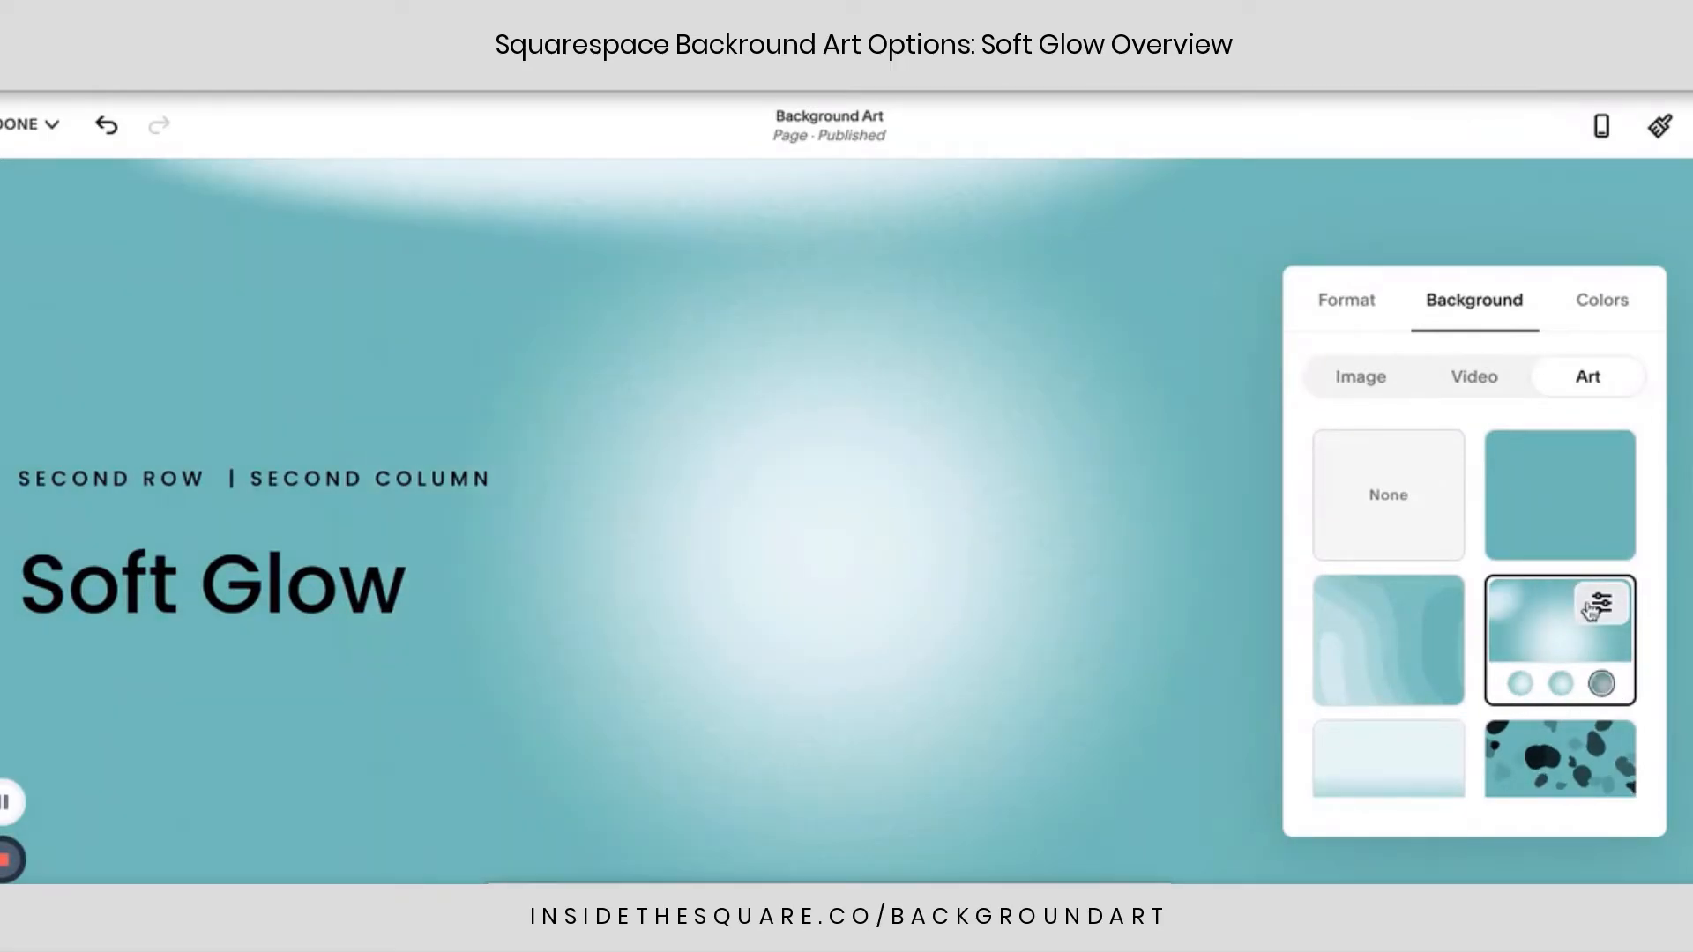
In the preset's settings, check the custom start color picker and invert the glow's colors.
{"action": "left_click", "coordinate": [1602, 607]}
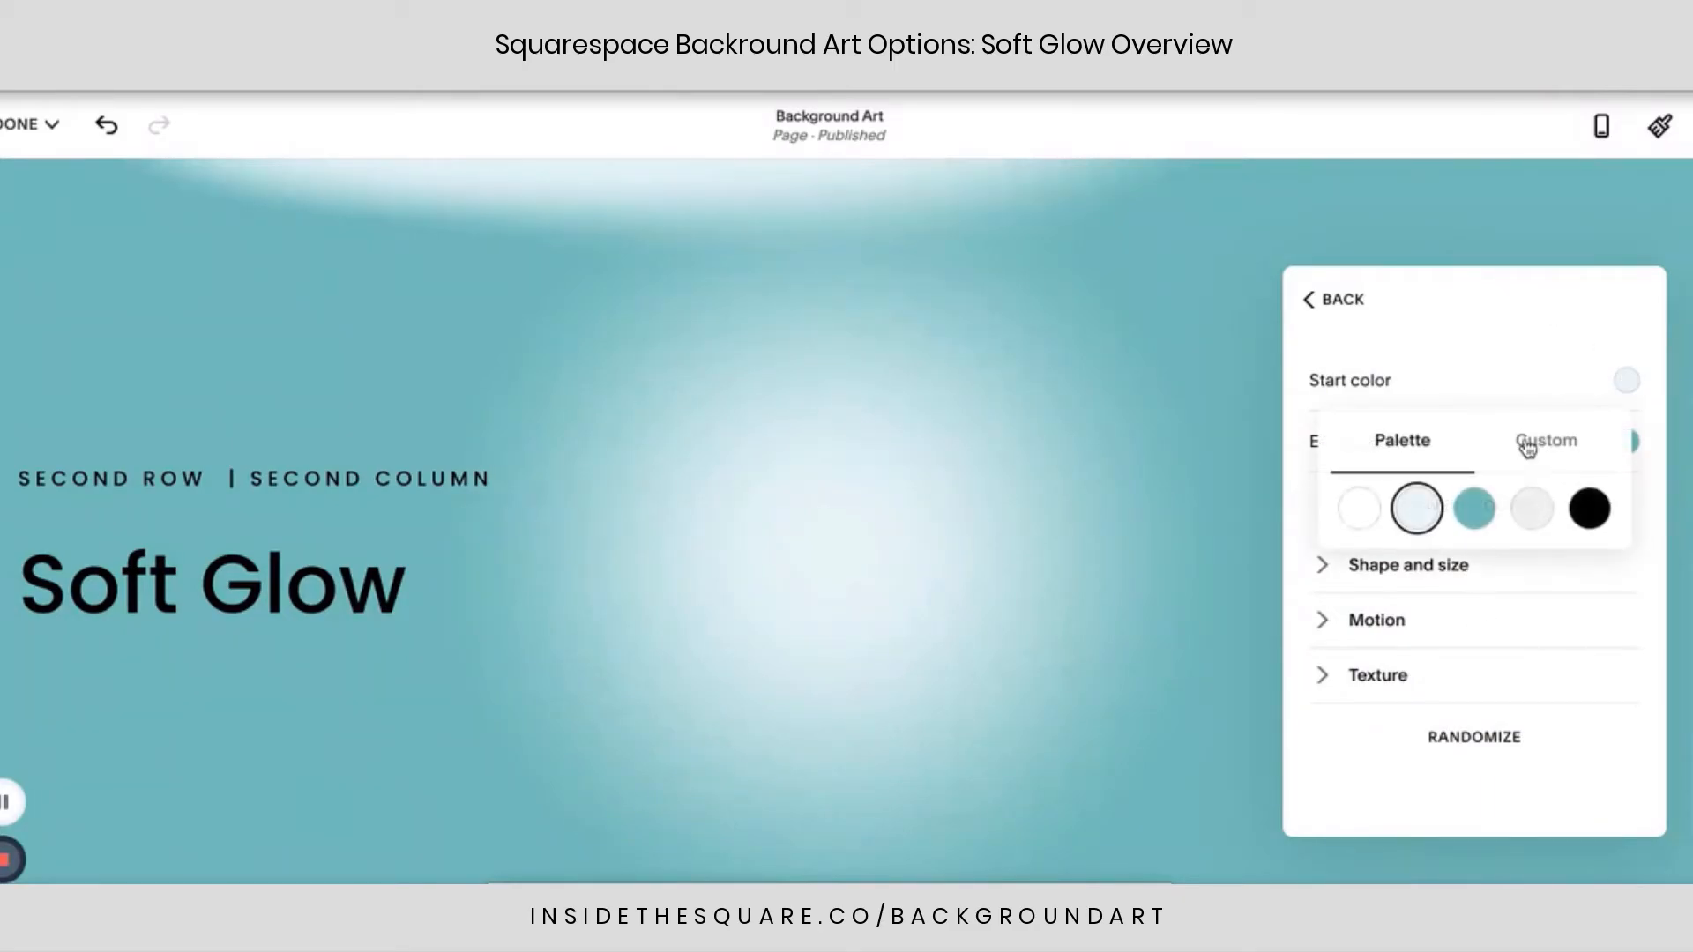
{"action": "left_click", "coordinate": [1575, 451]}
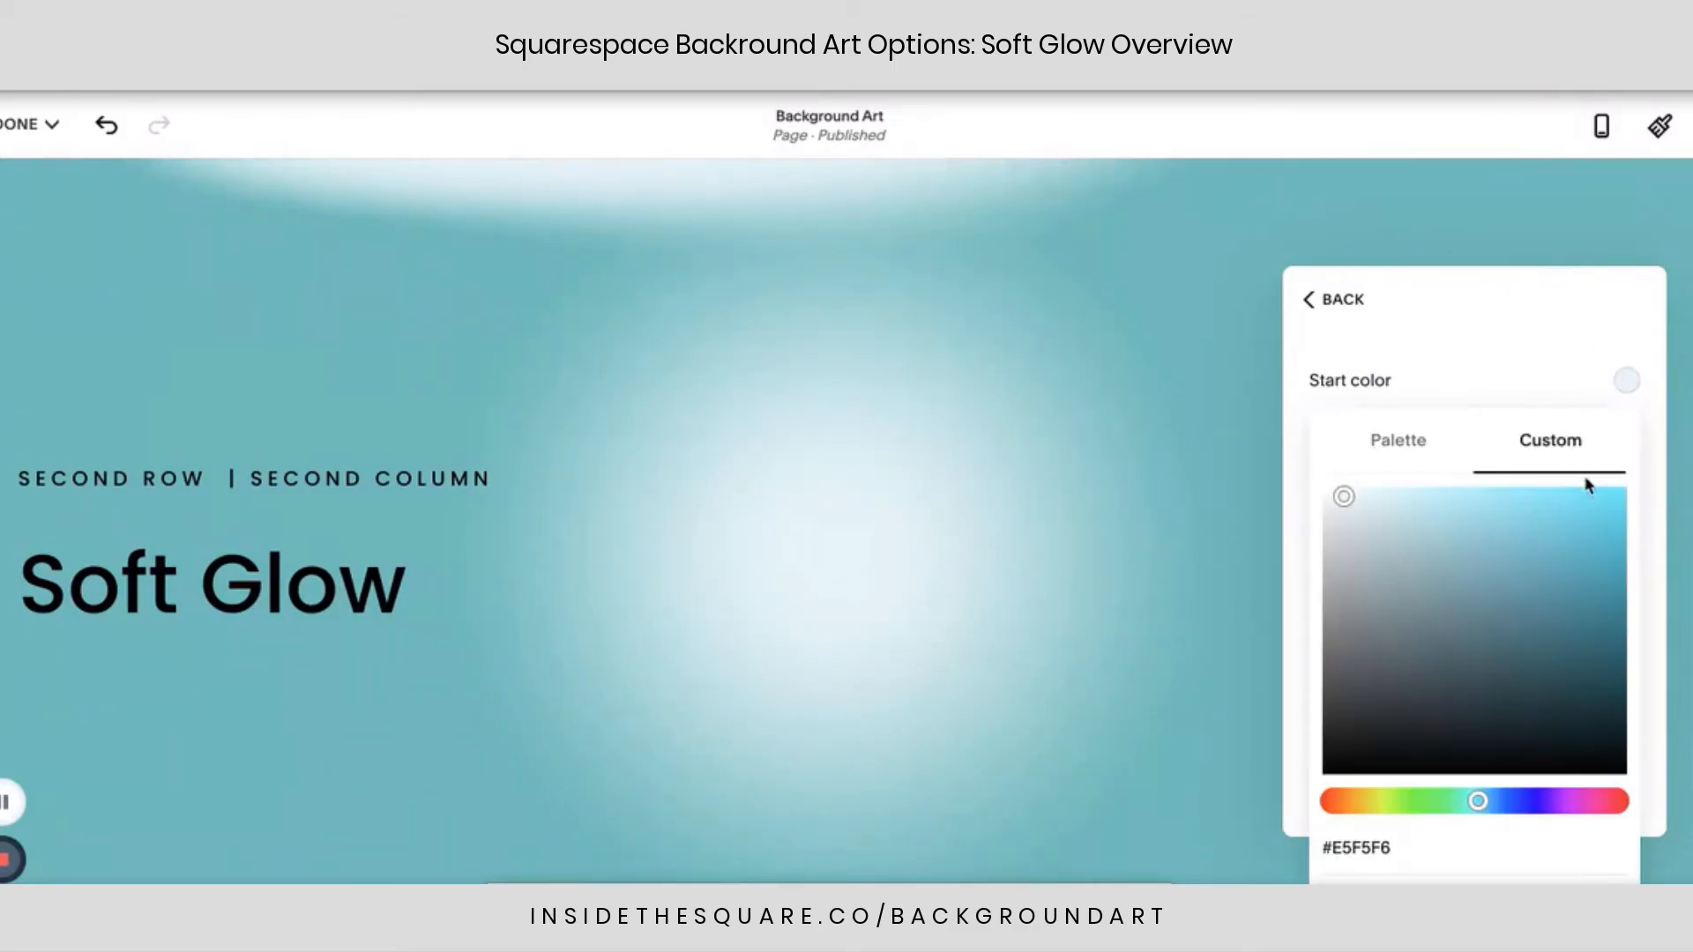
{"action": "left_click", "coordinate": [1651, 485]}
{"action": "left_click", "coordinate": [1474, 524]}
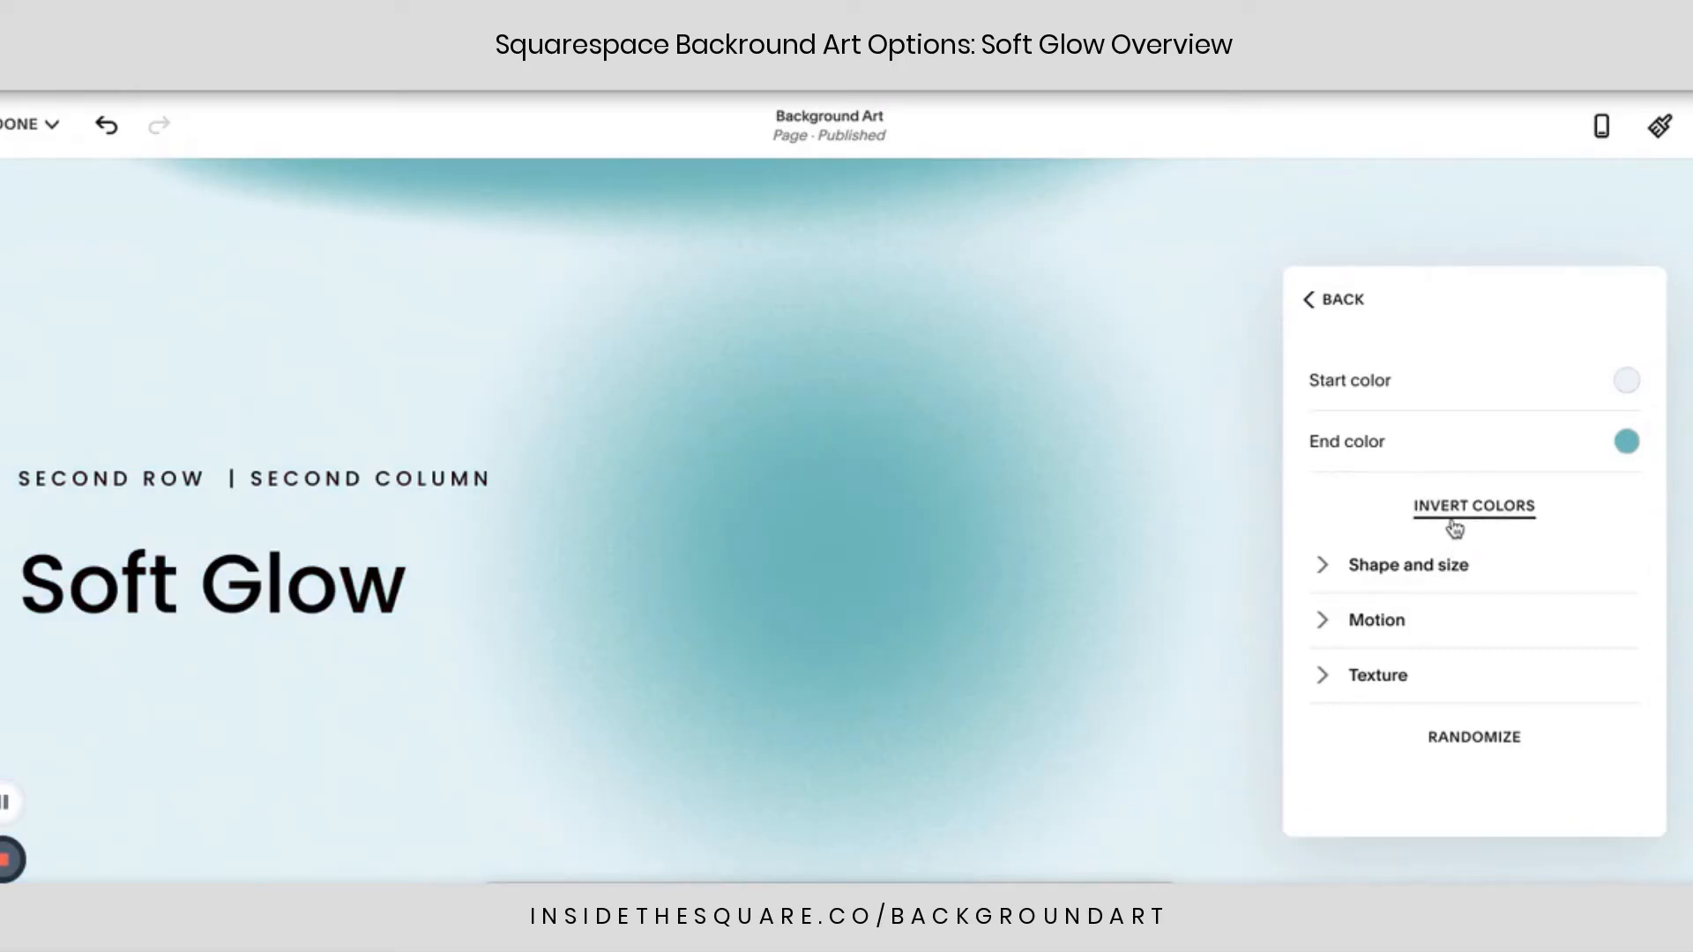
Expand the preset's Shape and size and Motion settings, and try Follow cursor before turning it off.
{"action": "left_click", "coordinate": [1387, 569]}
{"action": "scroll", "coordinate": [1436, 592], "scroll_direction": "down", "scroll_amount": 3}
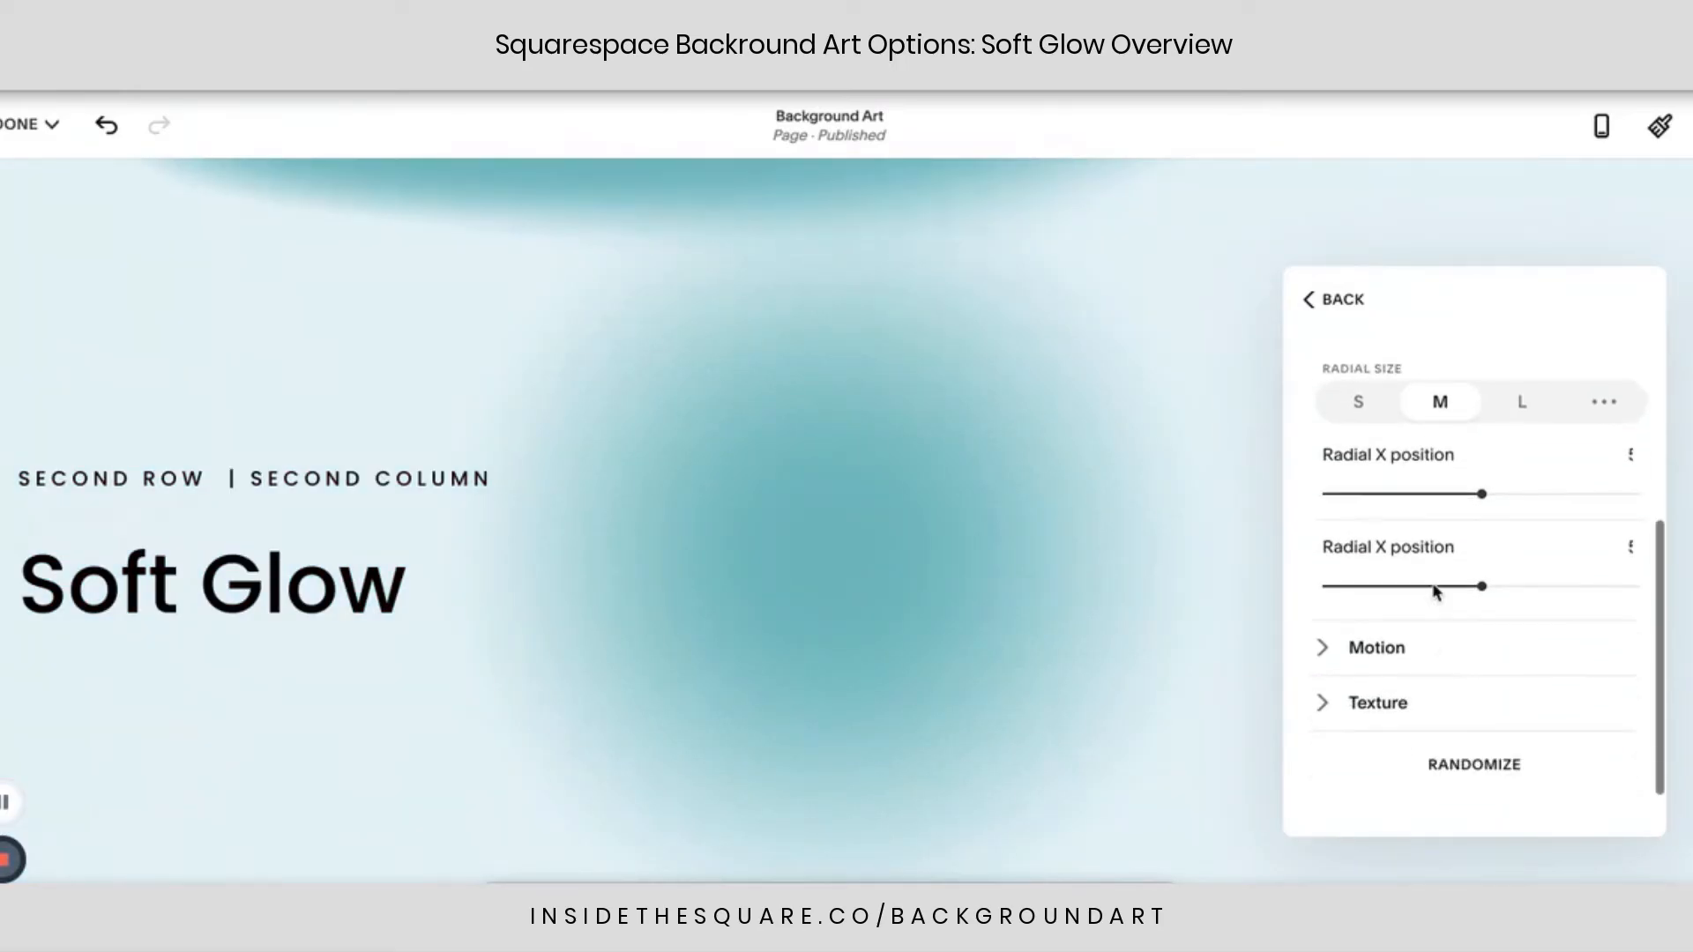
{"action": "left_click", "coordinate": [1376, 648]}
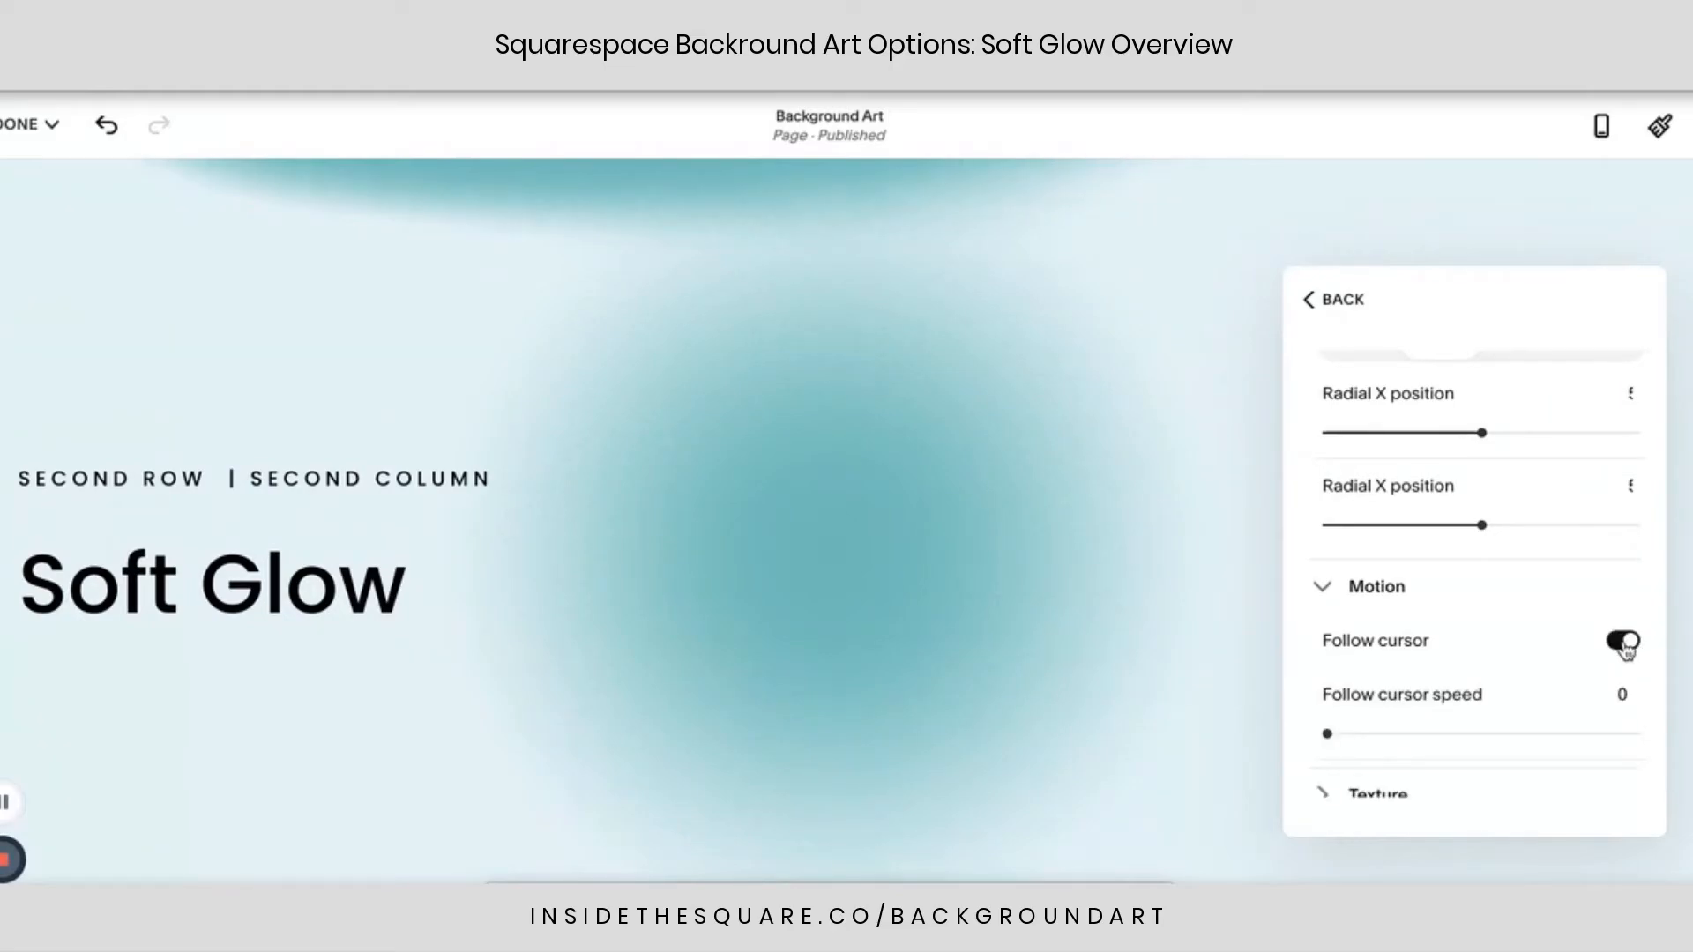
{"action": "left_click", "coordinate": [1623, 642]}
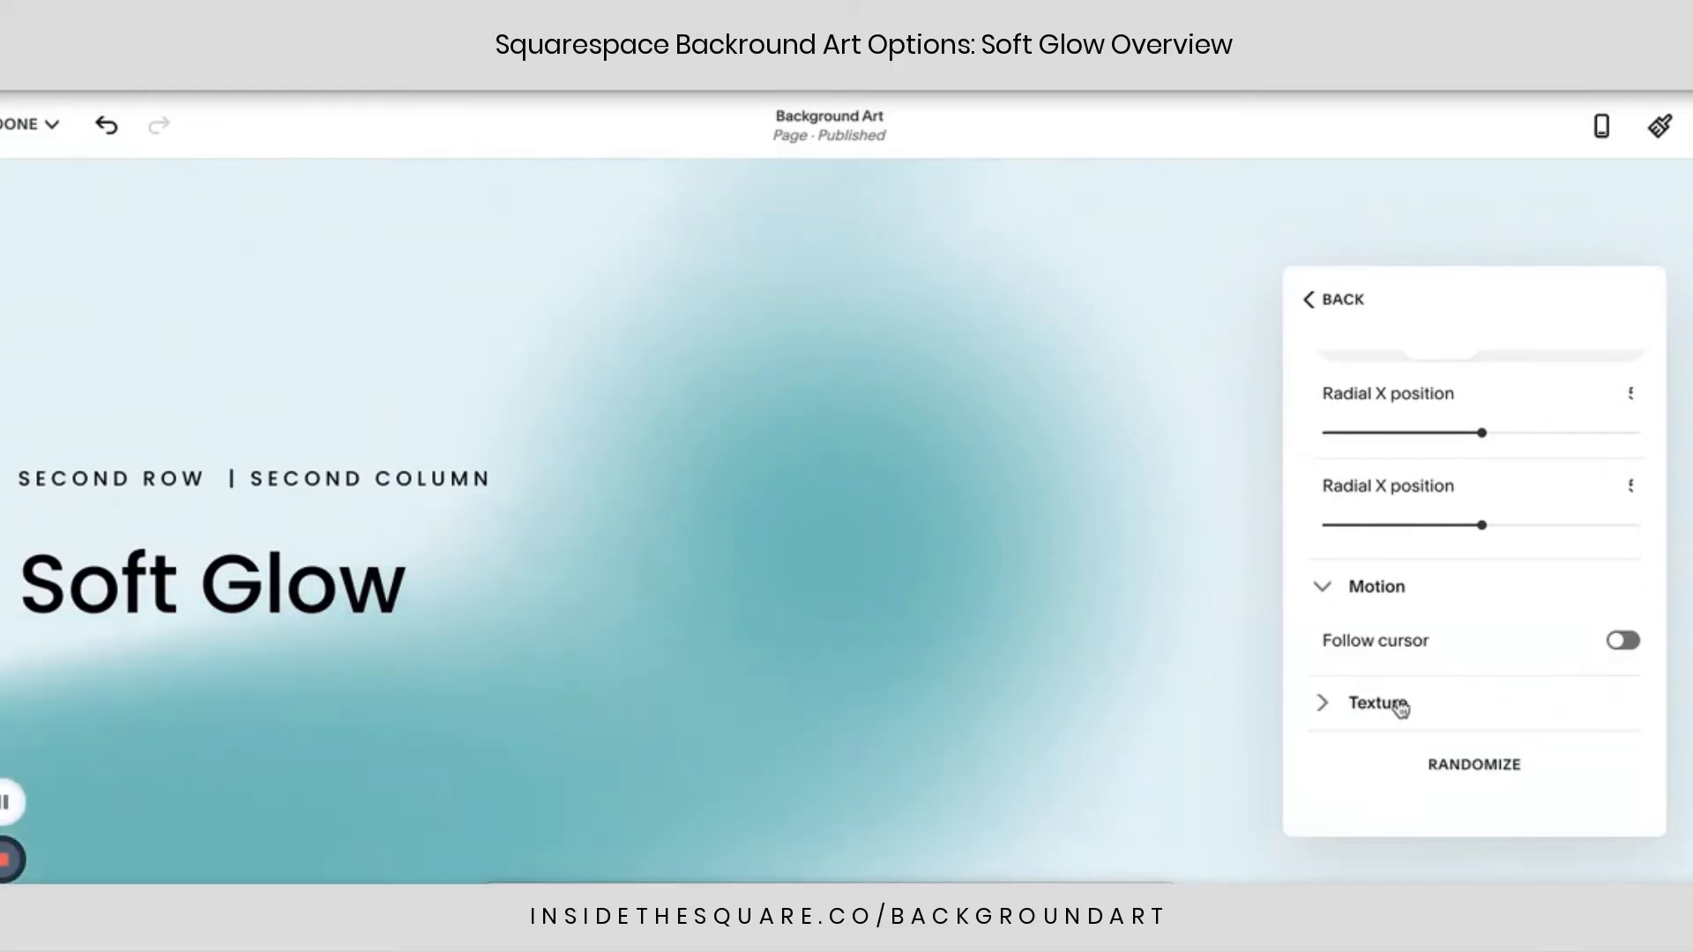
Review the preset's custom distortion and noise settings under Texture, and collapse all the settings groups.
{"action": "left_click", "coordinate": [1472, 700]}
{"action": "scroll", "coordinate": [1470, 695], "scroll_direction": "down", "scroll_amount": 2}
{"action": "scroll", "coordinate": [1470, 695], "scroll_direction": "up", "scroll_amount": 3}
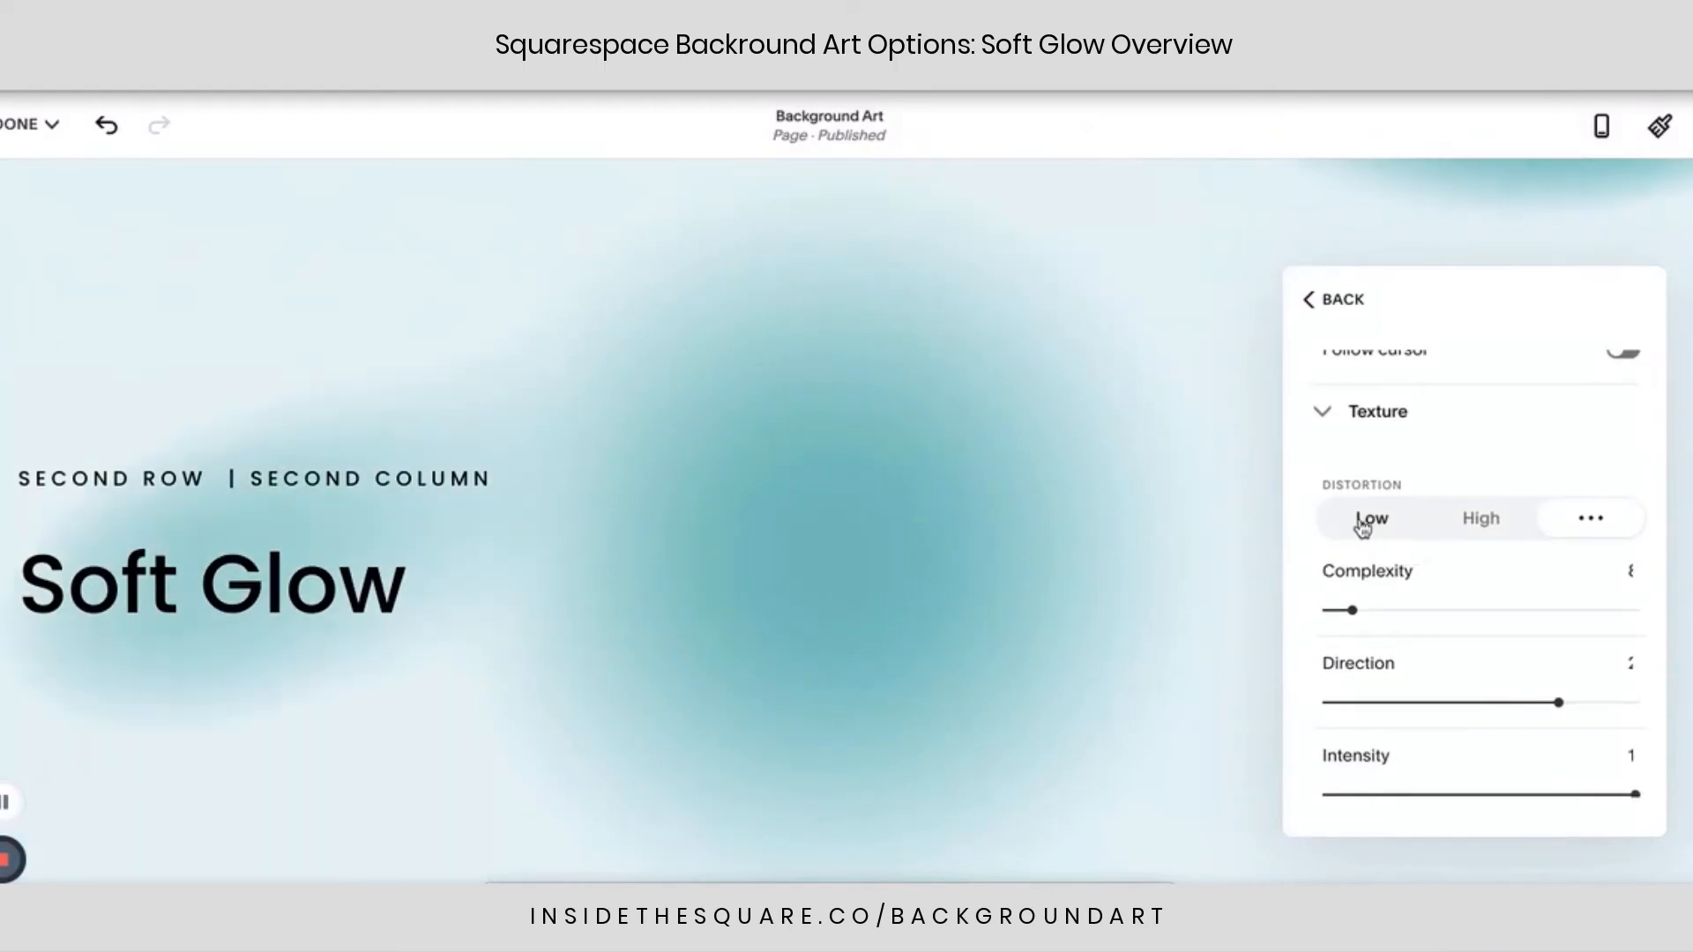
{"action": "scroll", "coordinate": [1466, 559], "scroll_direction": "down", "scroll_amount": 3}
{"action": "scroll", "coordinate": [1466, 560], "scroll_direction": "down", "scroll_amount": 5}
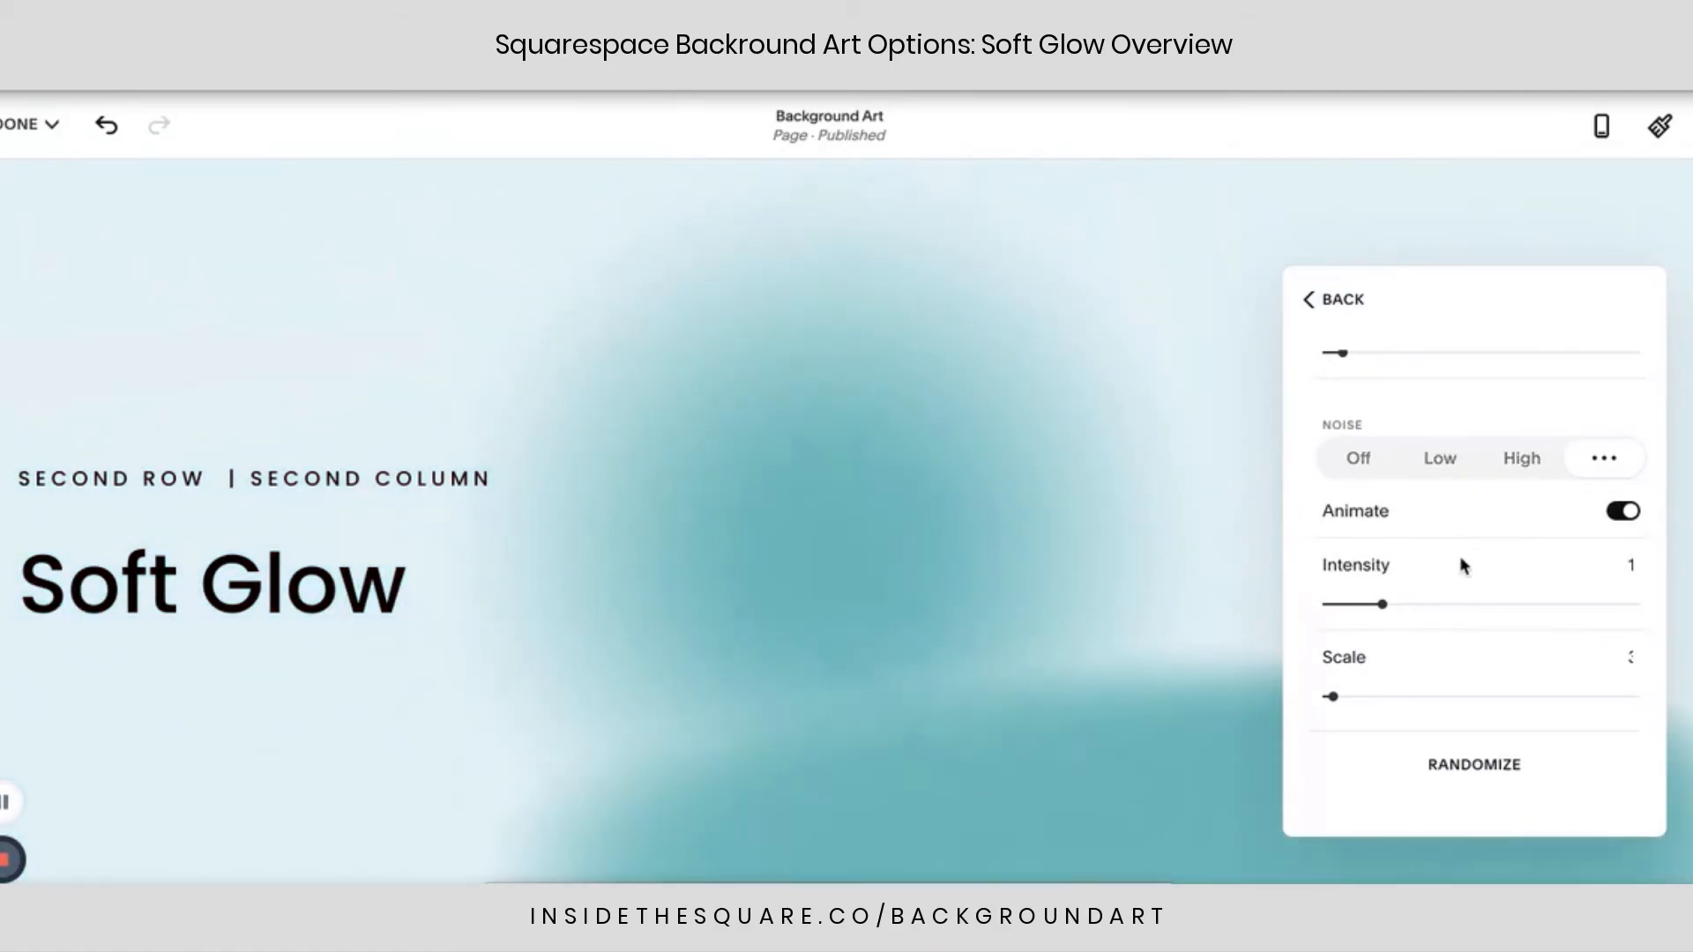
{"action": "scroll", "coordinate": [1460, 558], "scroll_direction": "up", "scroll_amount": 10}
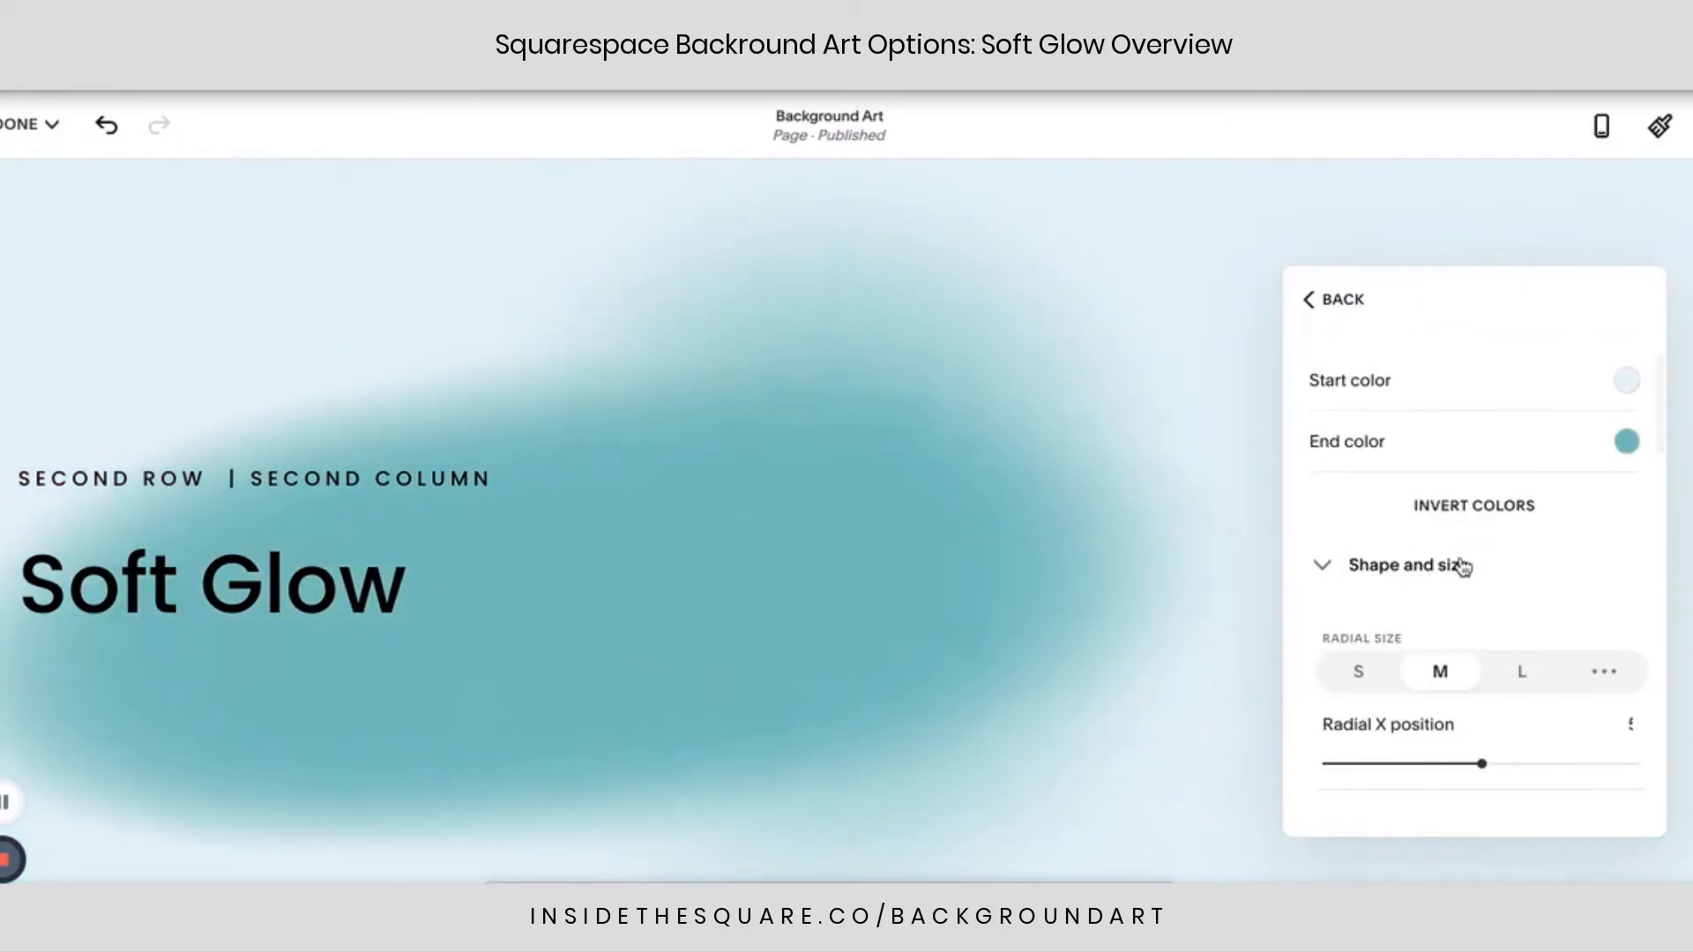
{"action": "left_click", "coordinate": [1343, 571]}
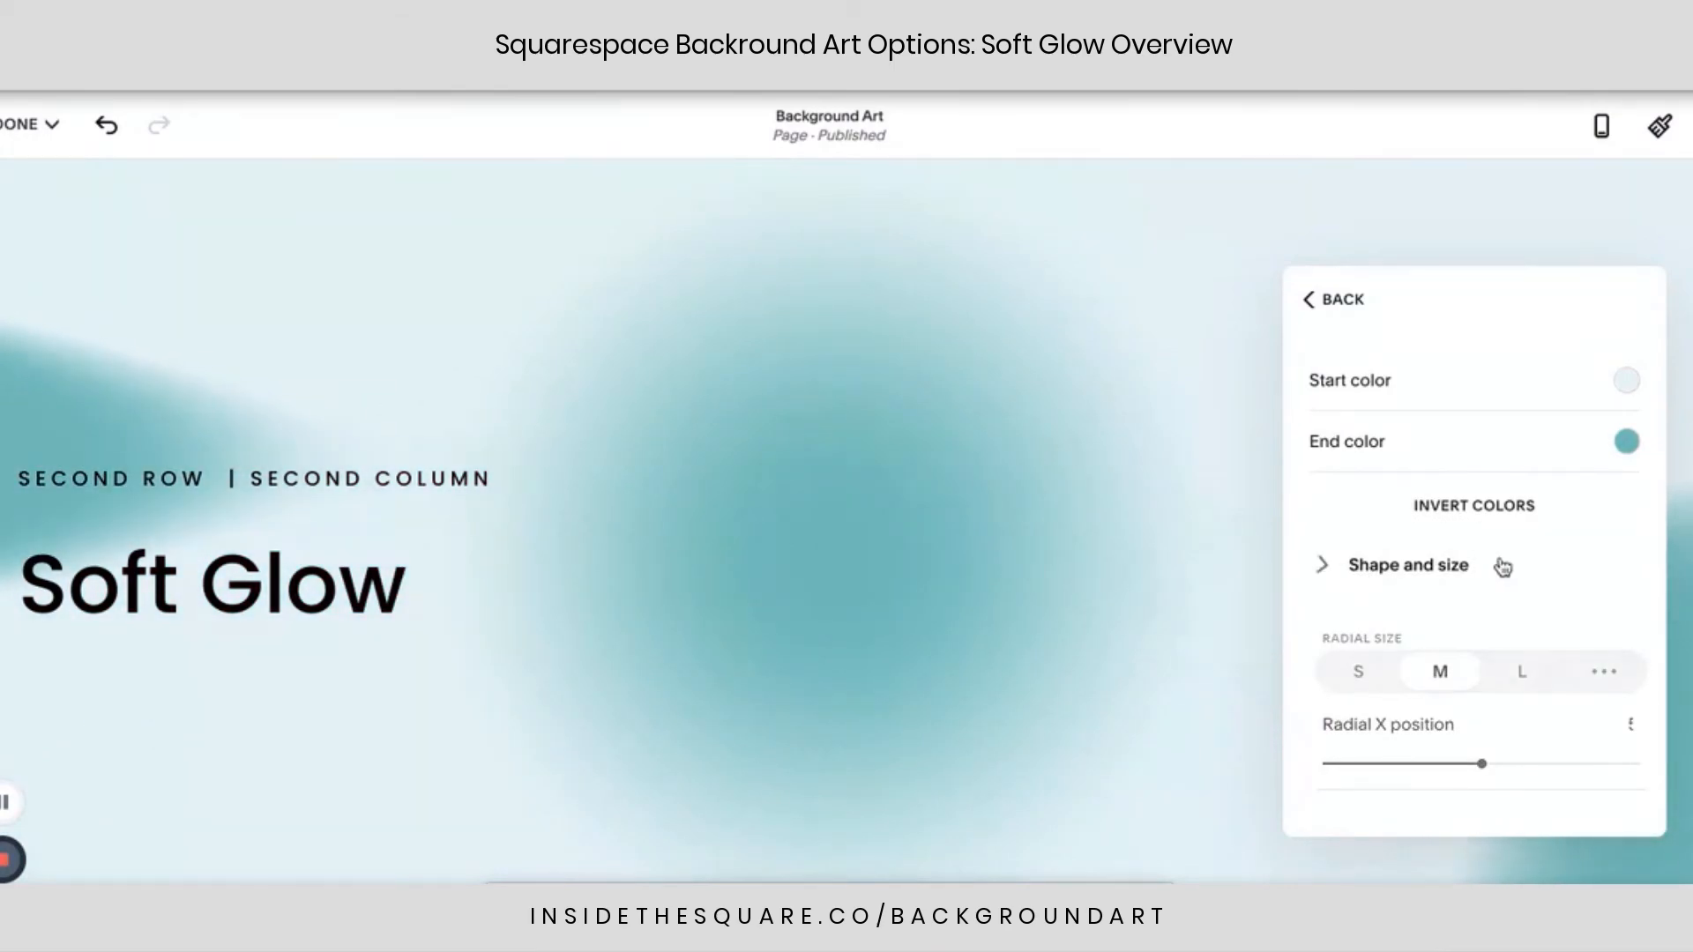
{"action": "left_click", "coordinate": [1331, 620]}
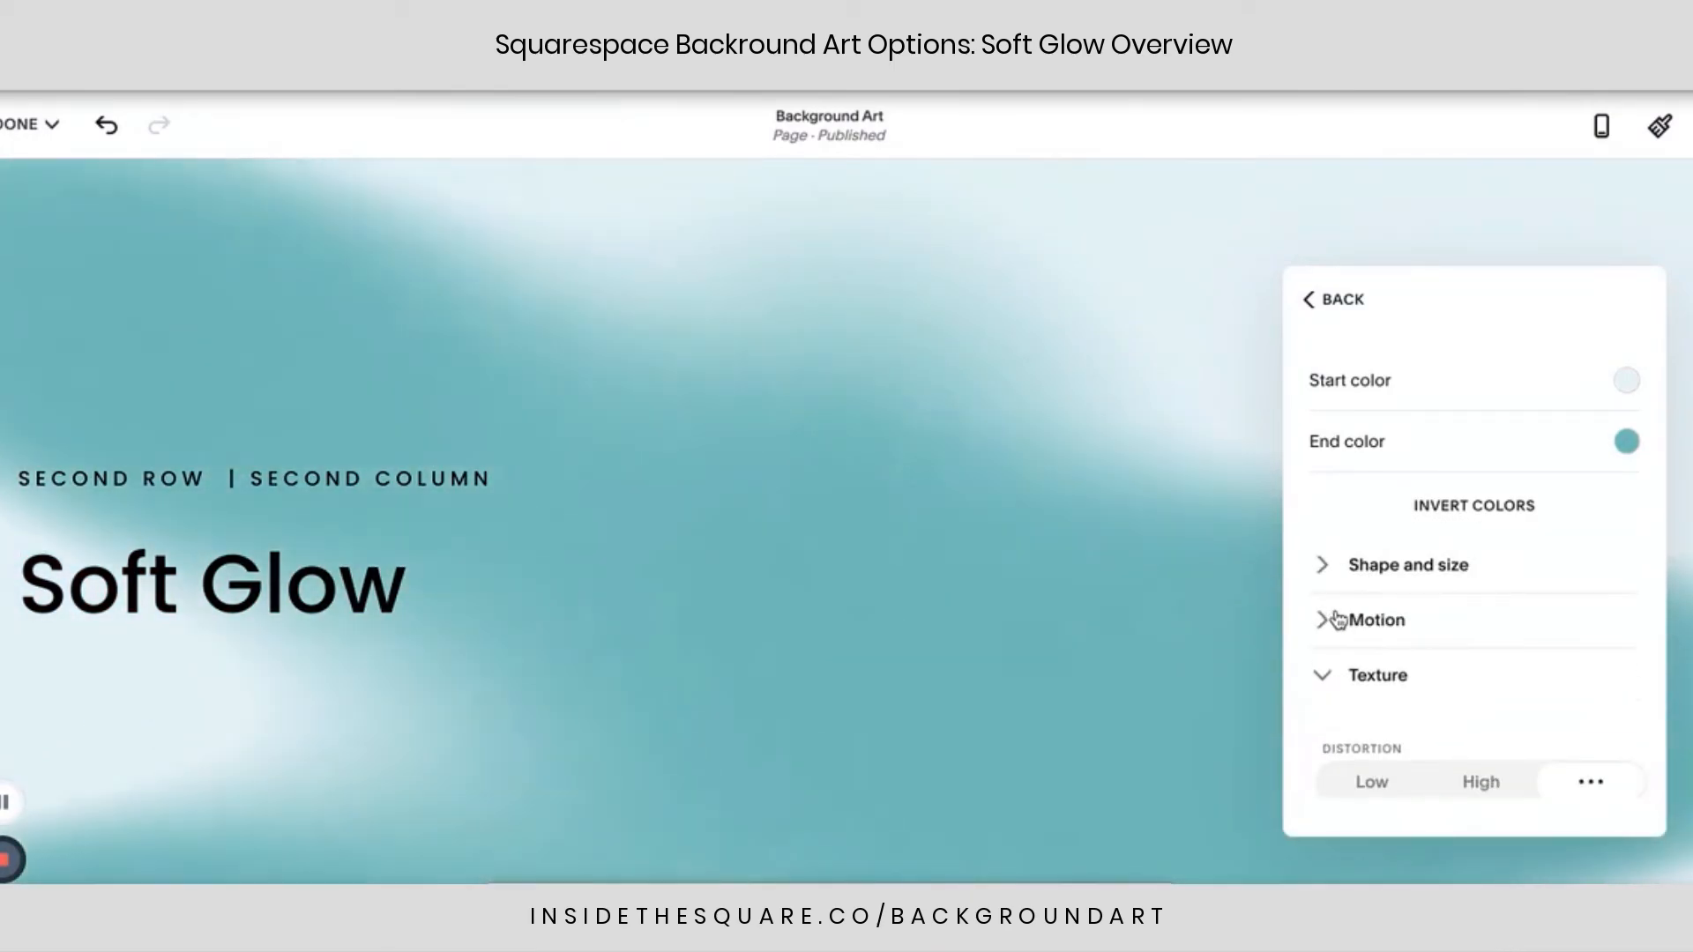
{"action": "left_click", "coordinate": [1329, 679]}
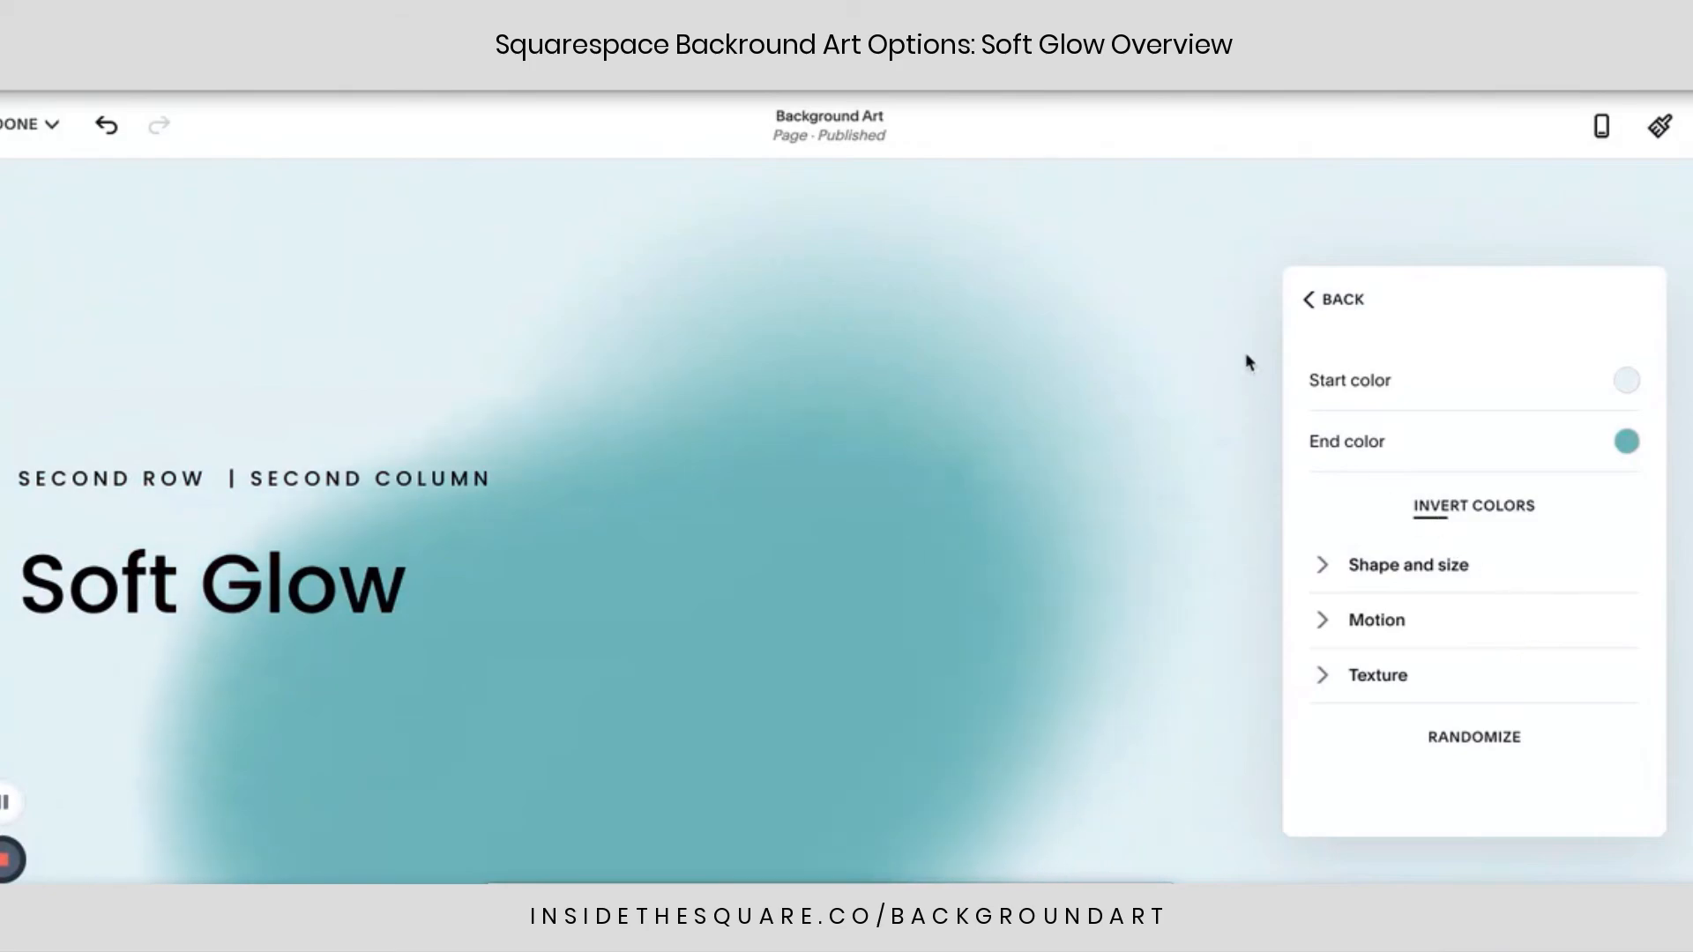
Close the background art settings and save the page changes.
{"action": "left_click", "coordinate": [1225, 325]}
{"action": "left_click", "coordinate": [31, 124]}
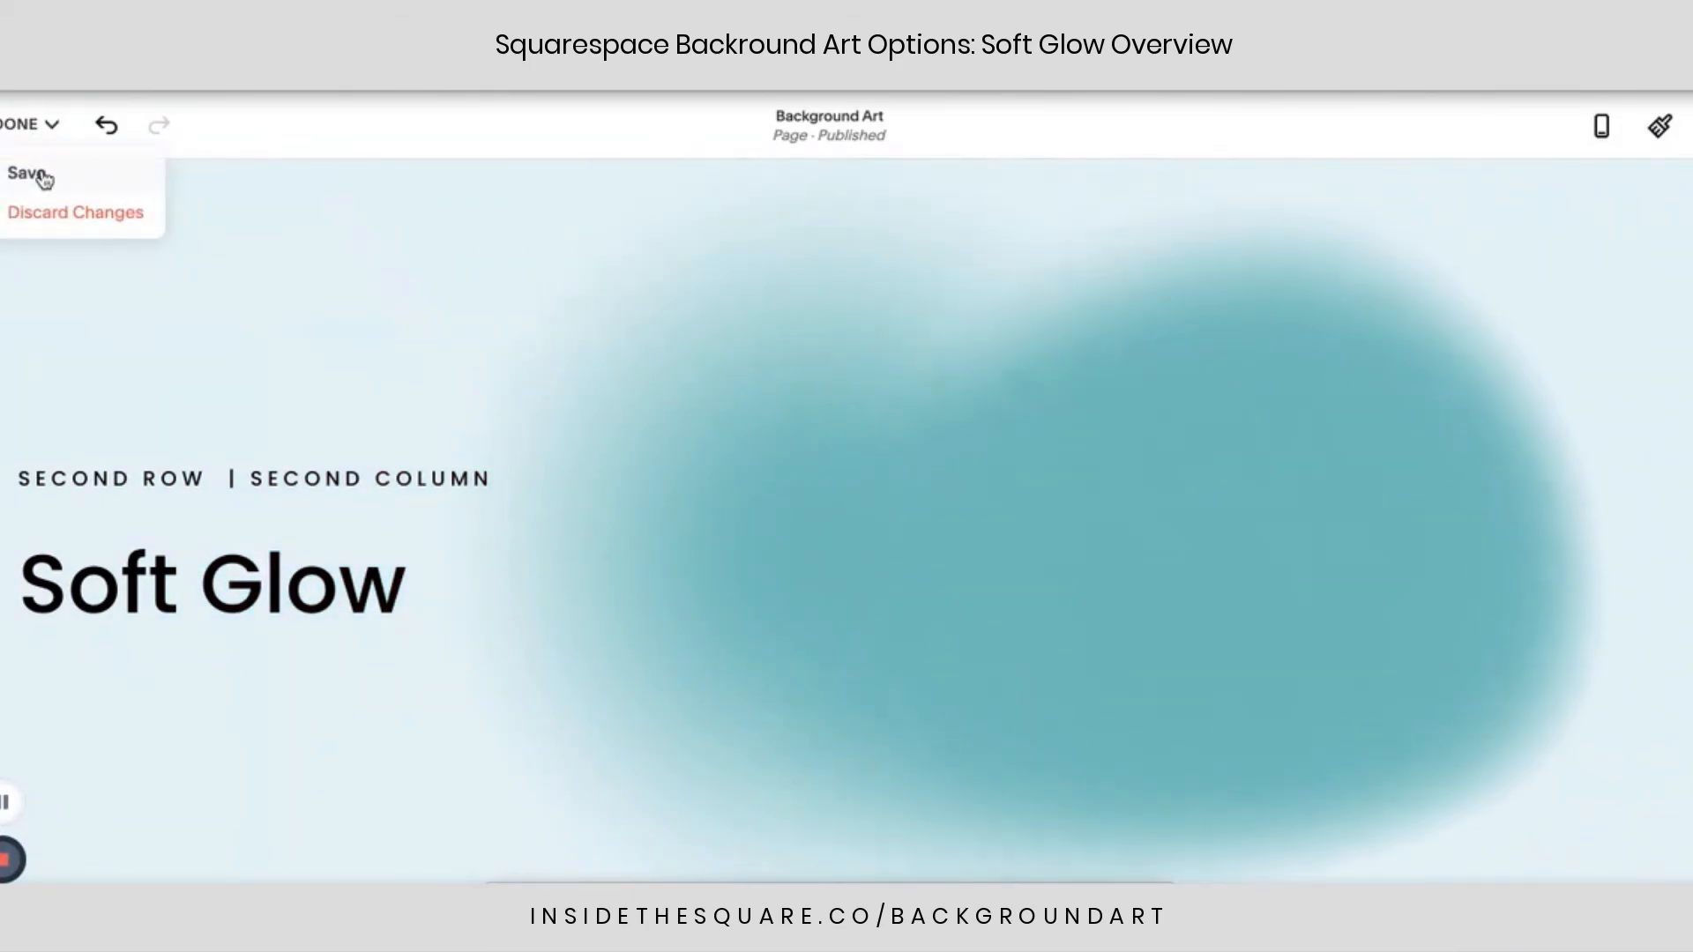
{"action": "left_click", "coordinate": [42, 175]}
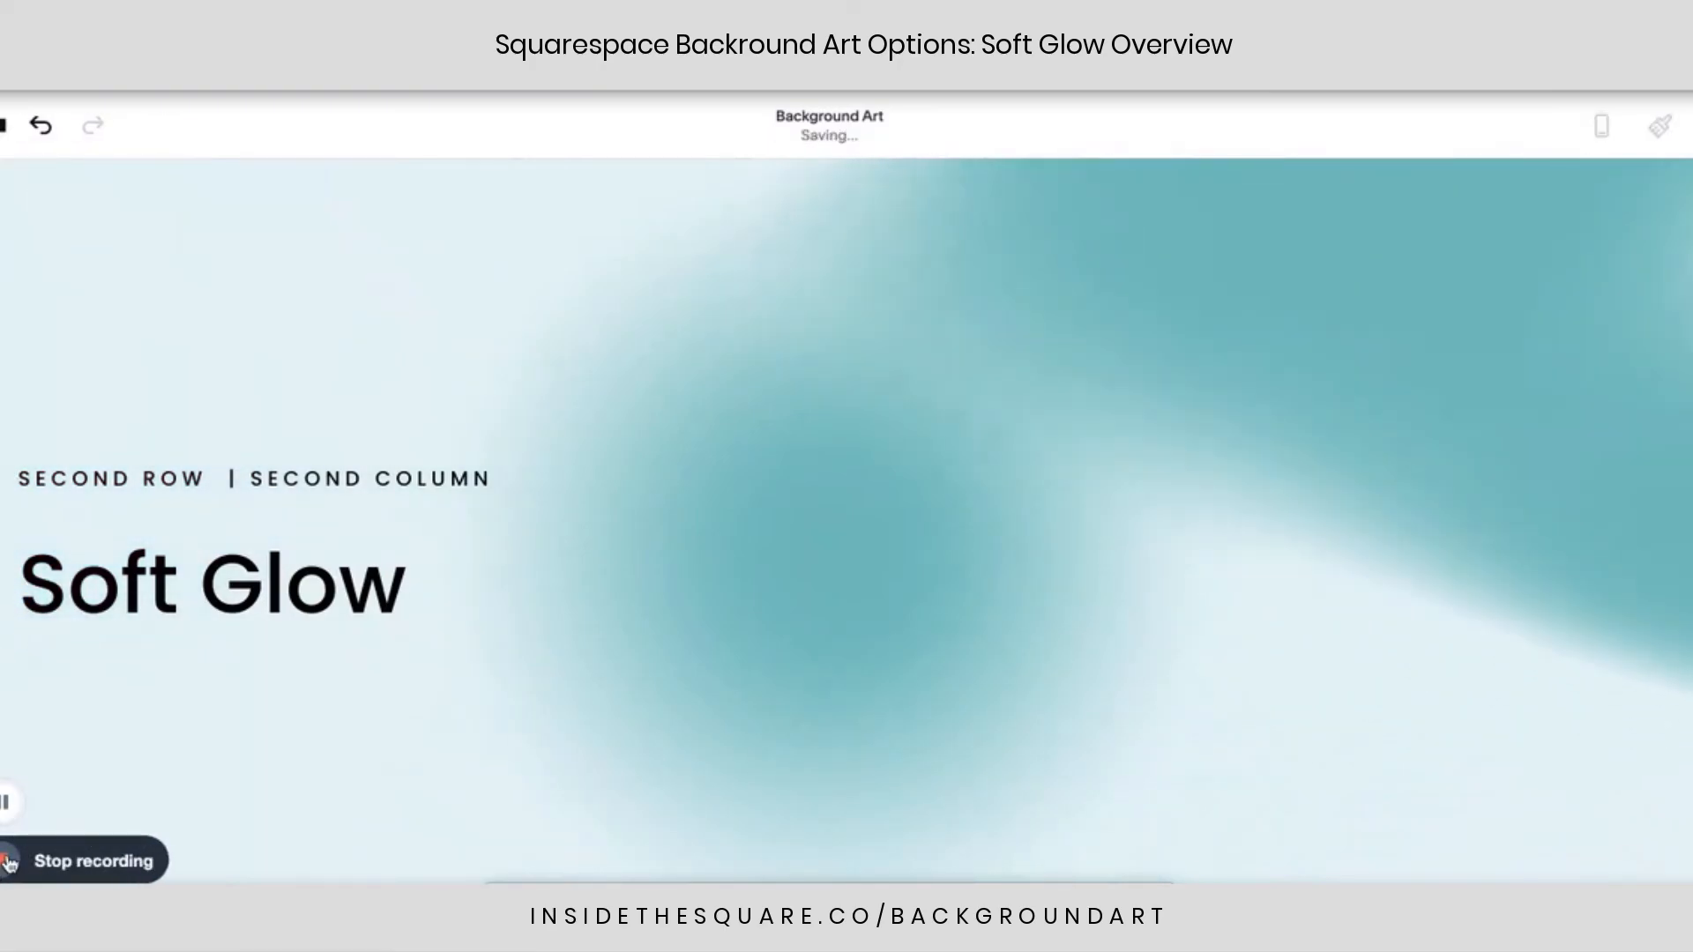